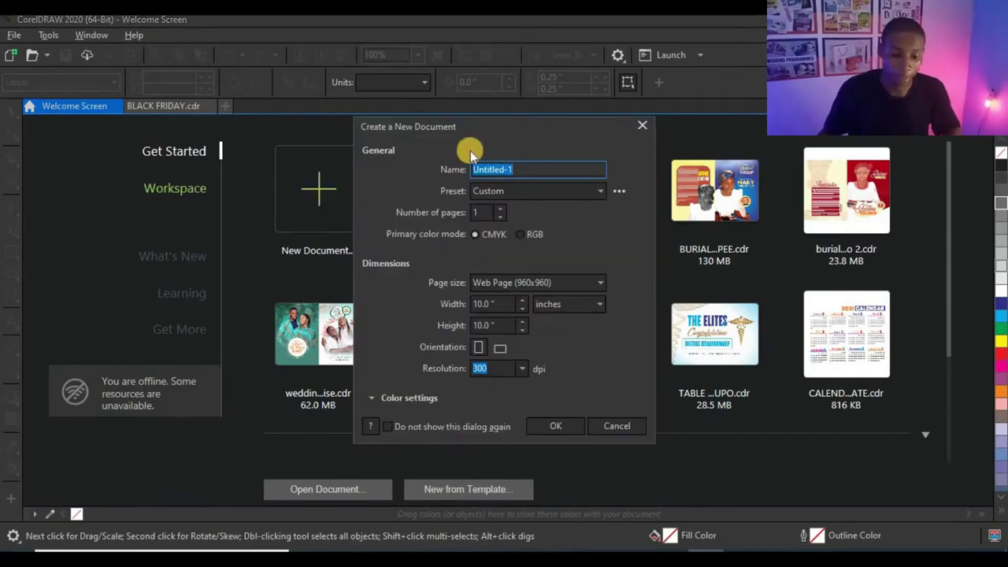
# Step: Create a new document from the Default RGB preset with a page 10 inches wide and 10 inches high
pyautogui.click(529, 194)
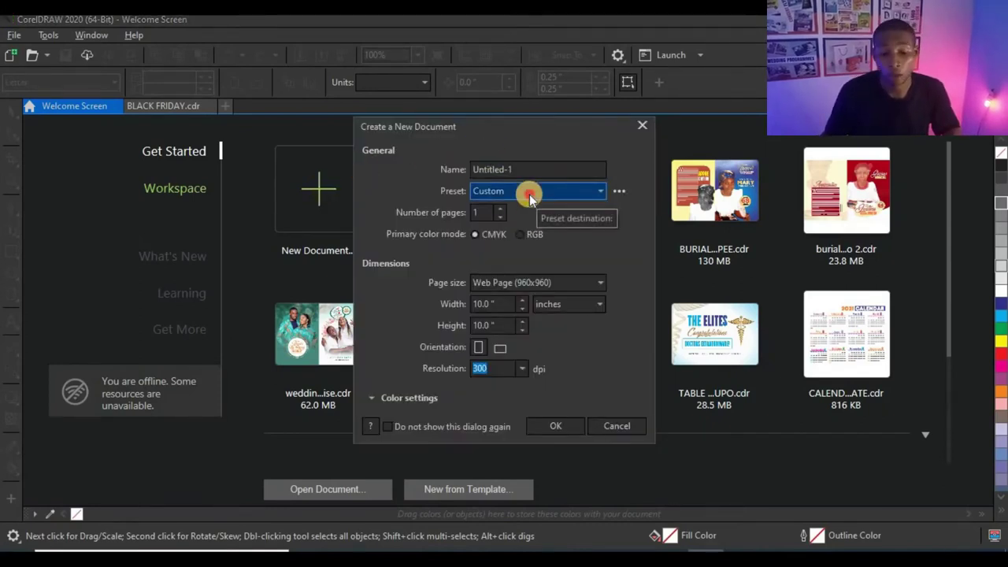
pyautogui.click(530, 193)
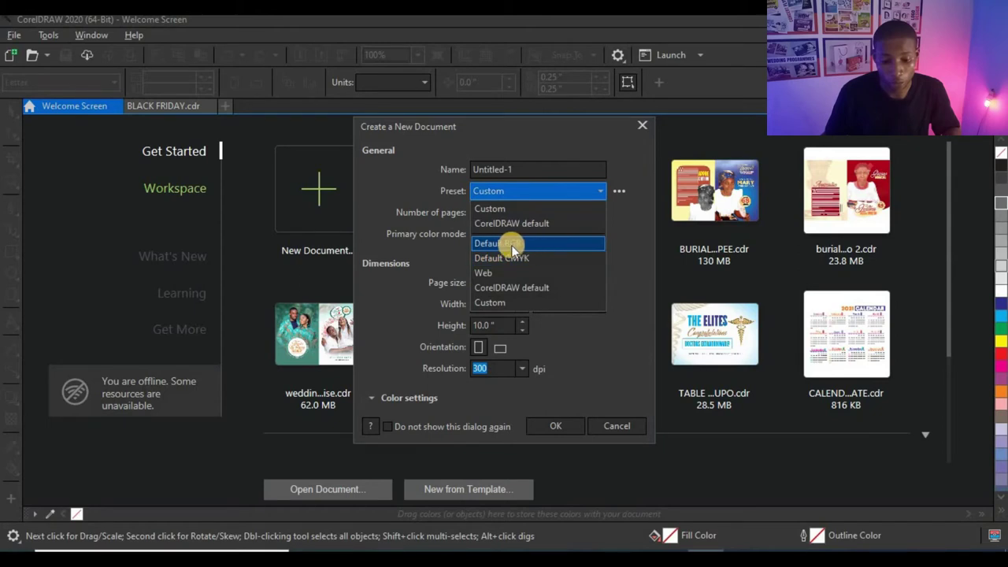
pyautogui.click(507, 243)
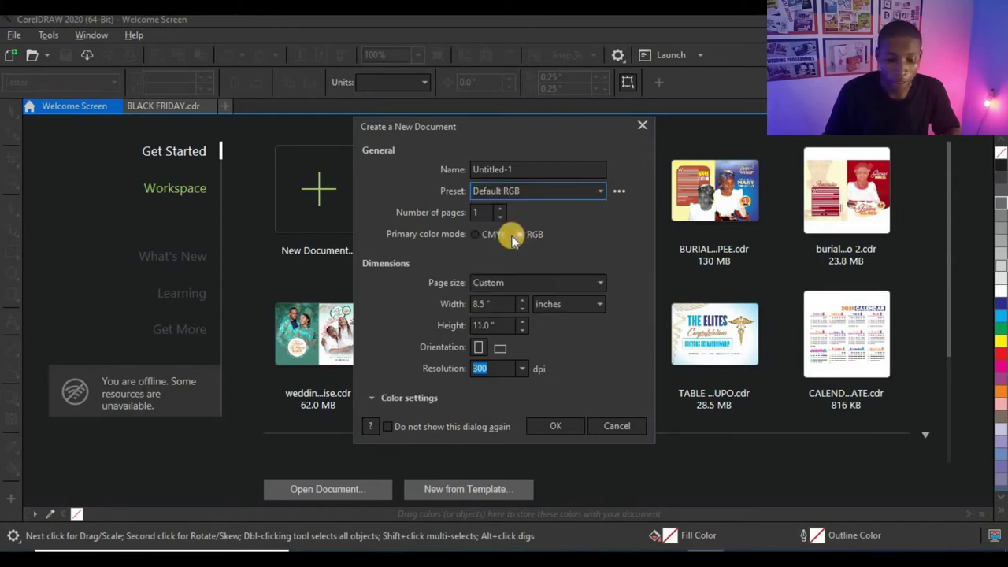
pyautogui.click(498, 303)
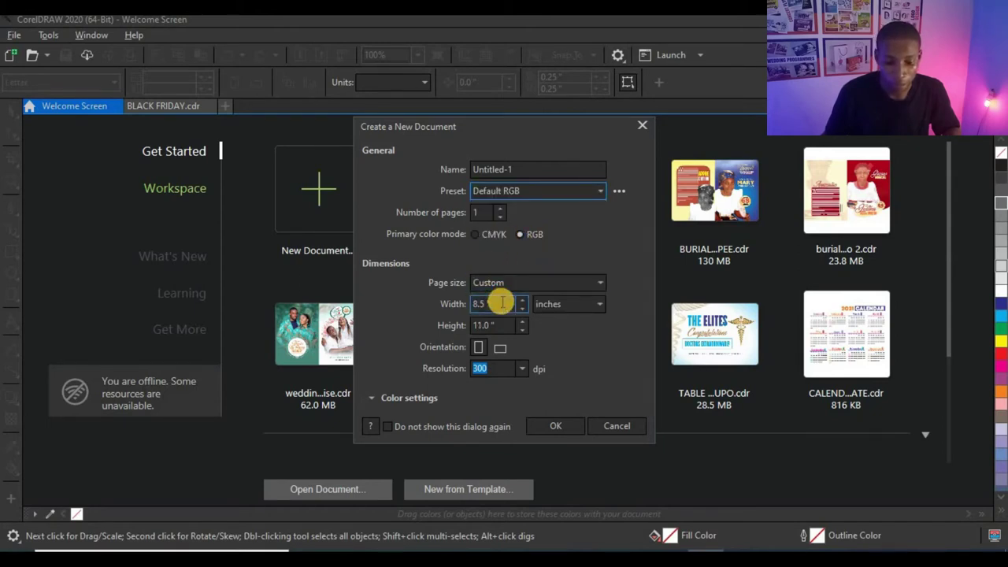
pyautogui.write('10')
pyautogui.click(508, 326)
pyautogui.write('10')
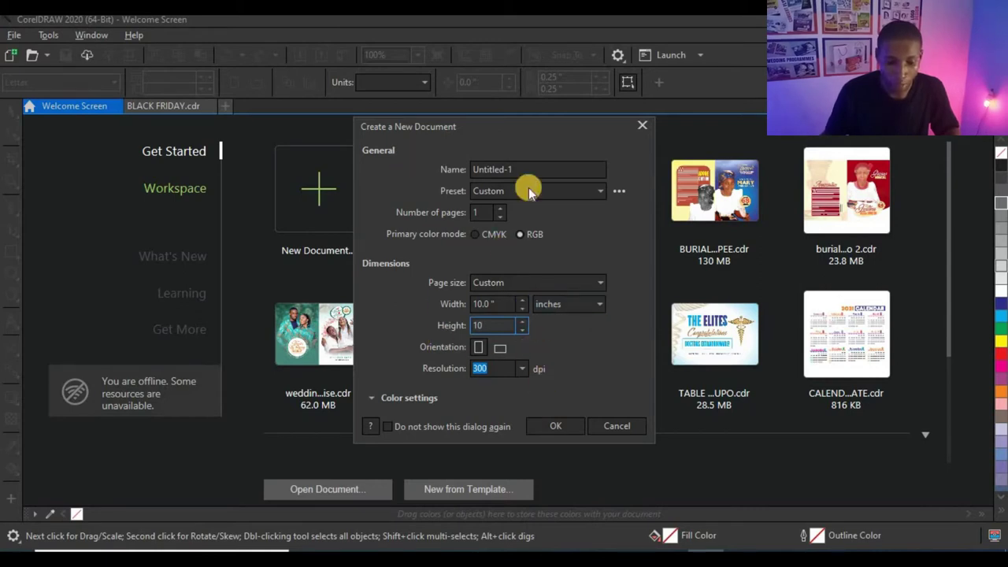
pyautogui.click(555, 424)
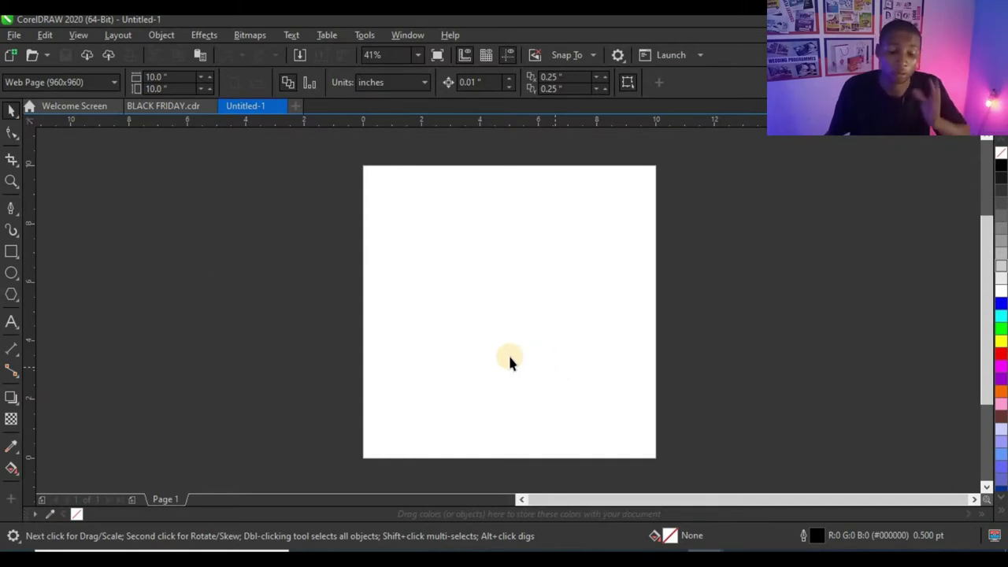
# Step: Add a page-sized rectangle, remove its outline, fill it white and change the fill to black
pyautogui.doubleClick(11, 253)
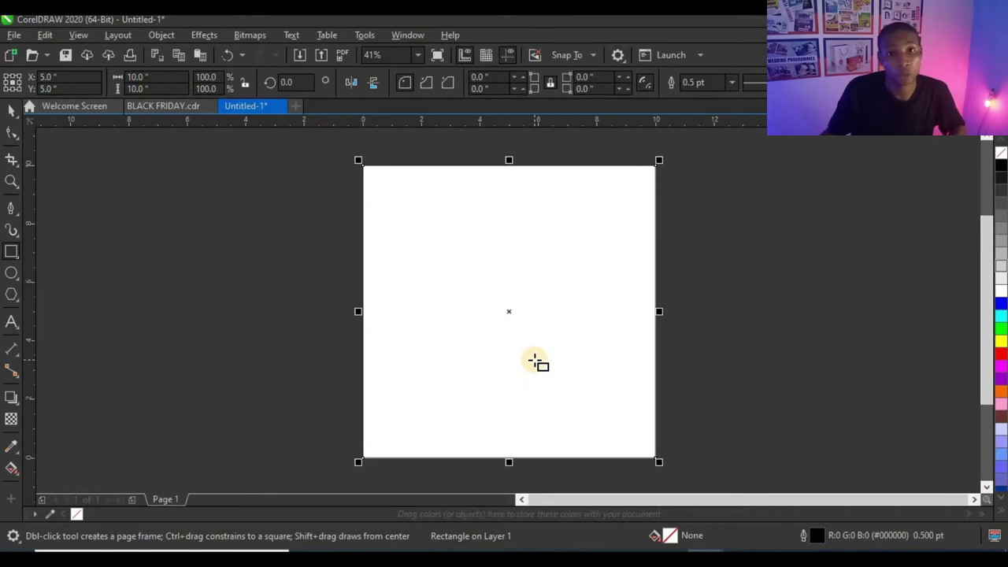
pyautogui.click(11, 108)
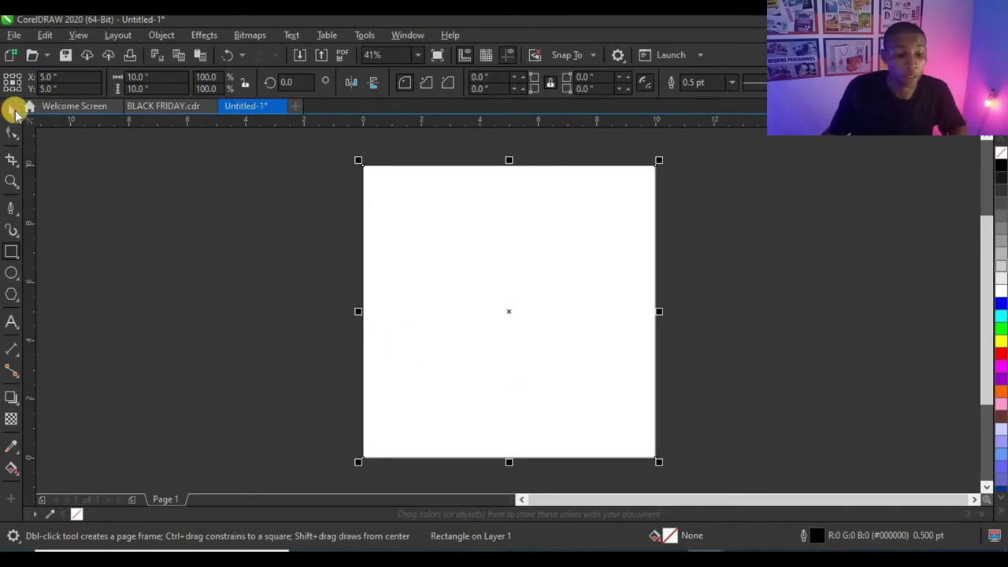
pyautogui.rightClick(1001, 152)
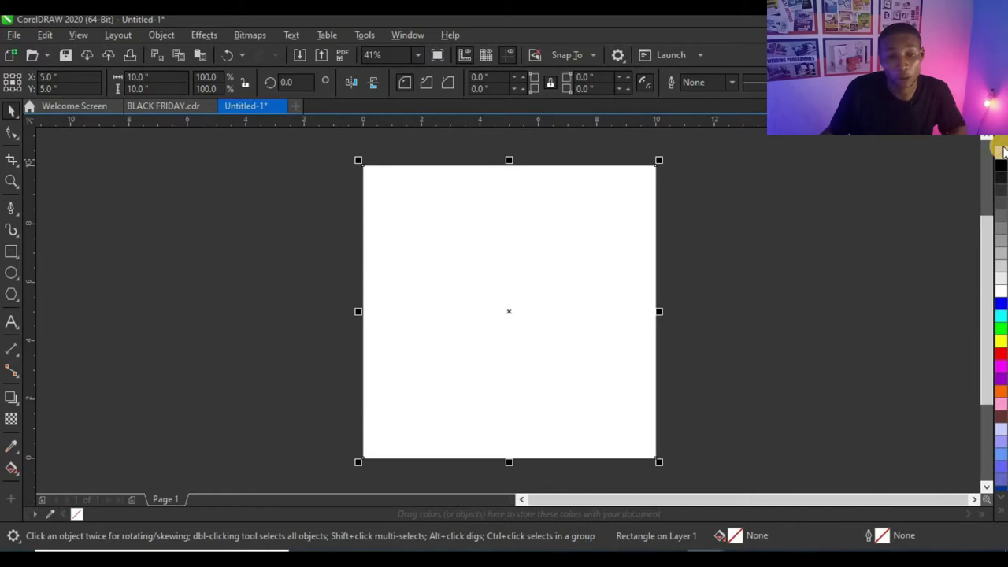
pyautogui.click(1000, 296)
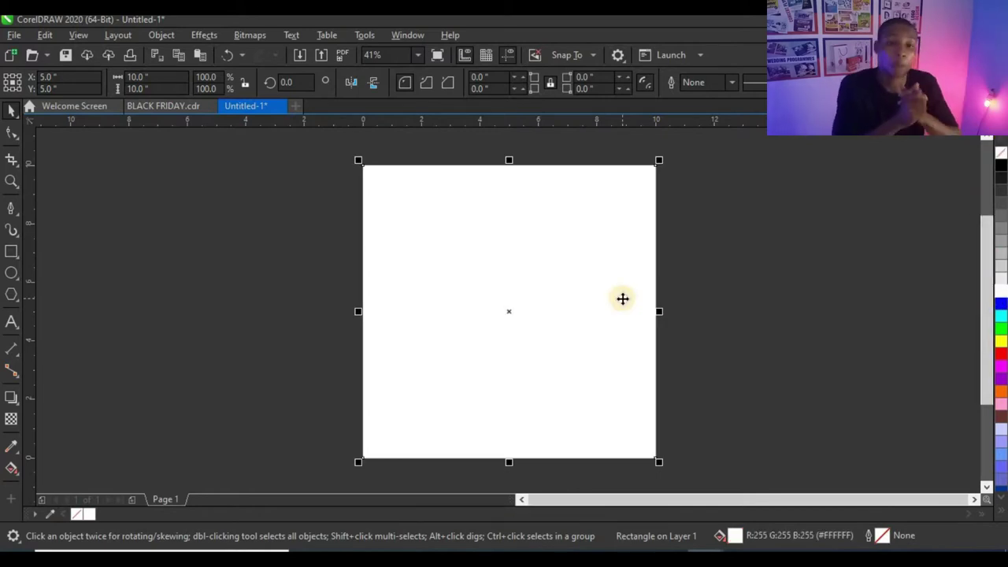
pyautogui.click(998, 164)
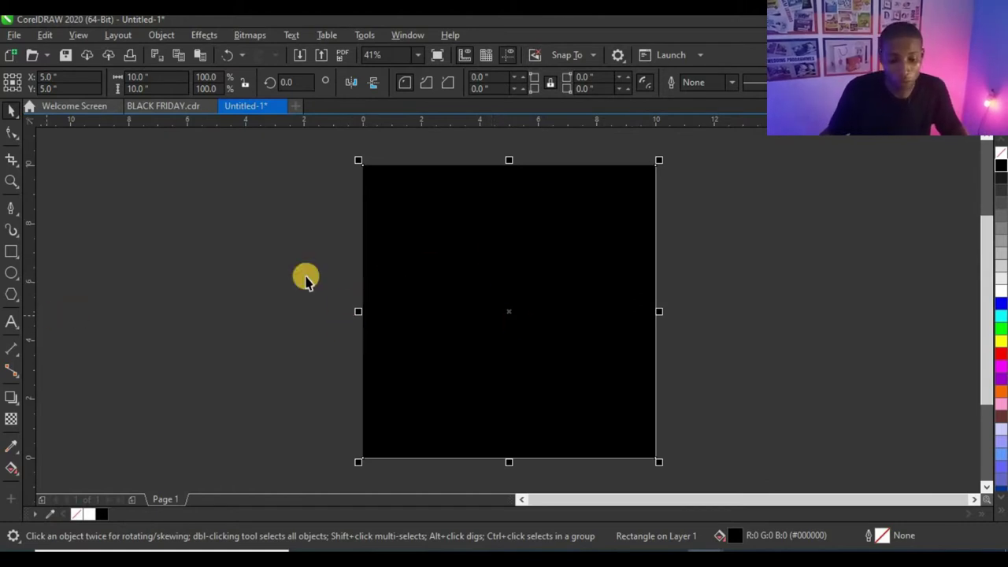
# Step: Draw a rectangle about 5.3 × 5.1 inches in the middle of the page, filled white with no outline
pyautogui.click(12, 251)
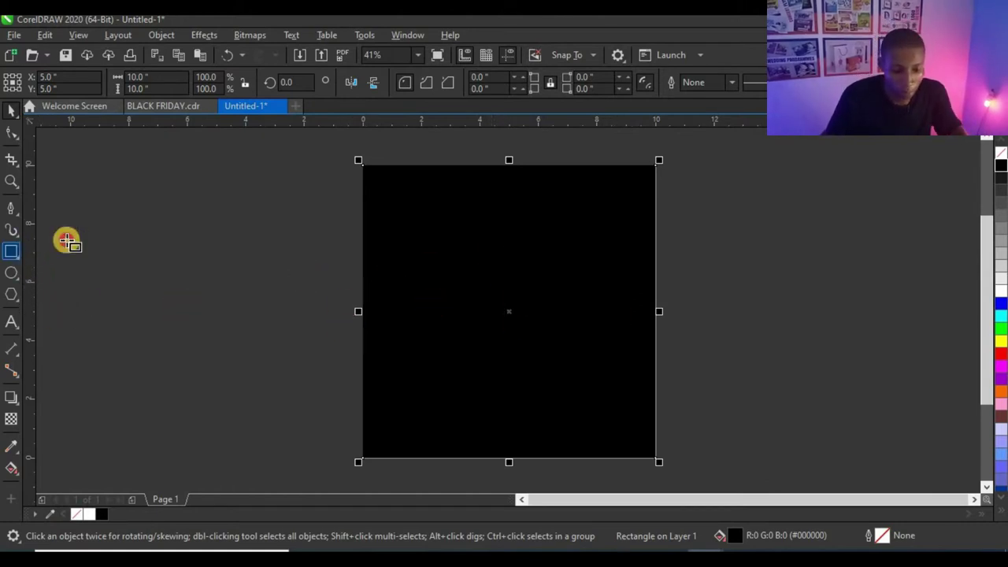
pyautogui.moveTo(430, 241); pyautogui.dragTo(586, 386)
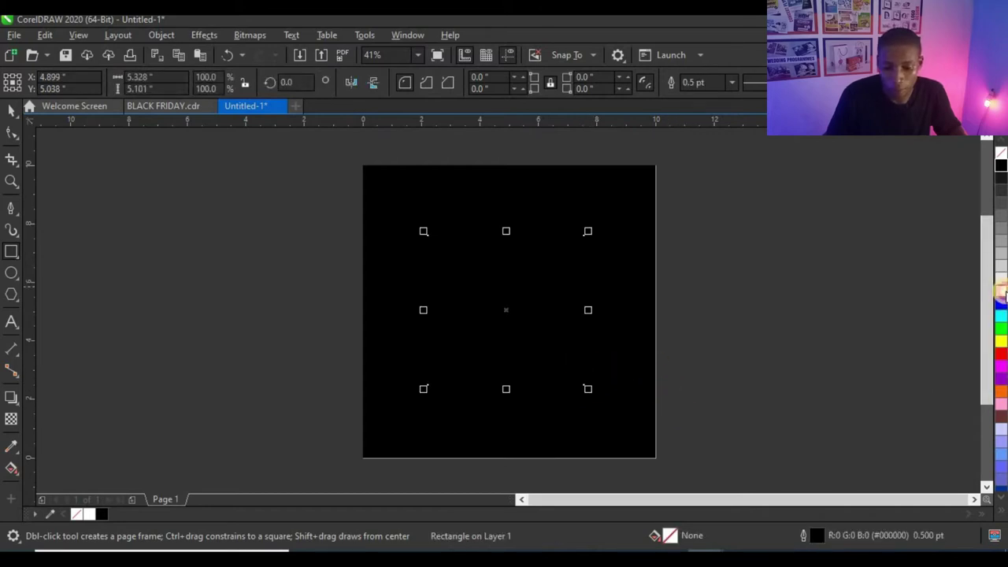
pyautogui.click(1002, 292)
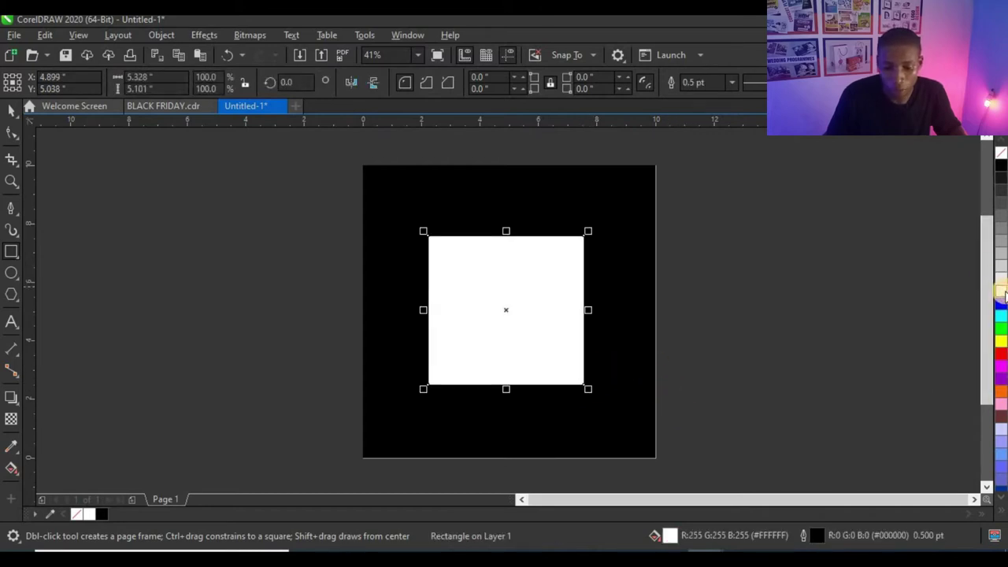
pyautogui.rightClick(998, 158)
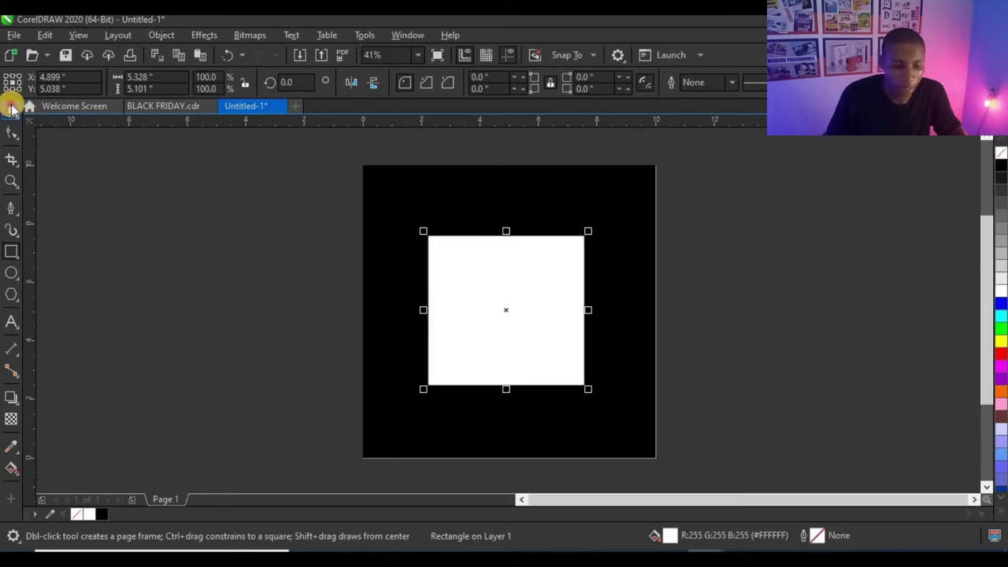
pyautogui.click(11, 108)
# Step: Skew the white rectangle rightward and upward into a parallelogram, rotate it slightly to about 5°, and nudge it toward the page centre
pyautogui.click(508, 236)
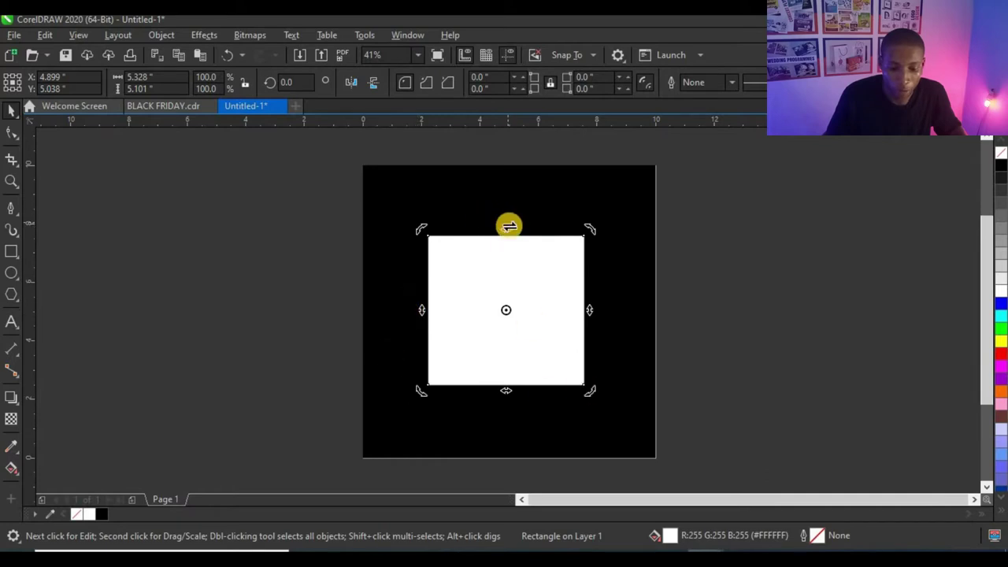
pyautogui.moveTo(508, 228); pyautogui.dragTo(535, 230)
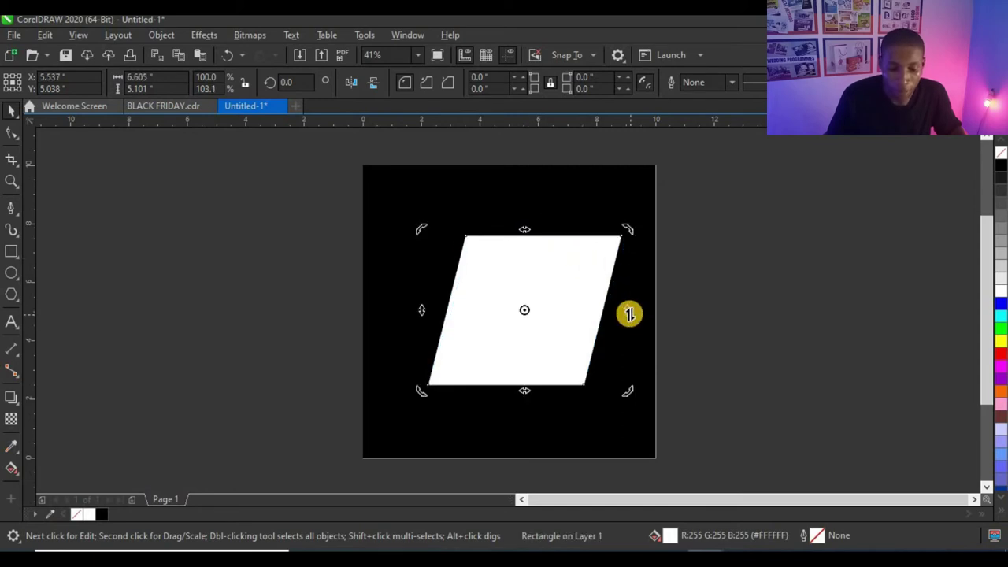
pyautogui.moveTo(629, 313); pyautogui.dragTo(626, 296)
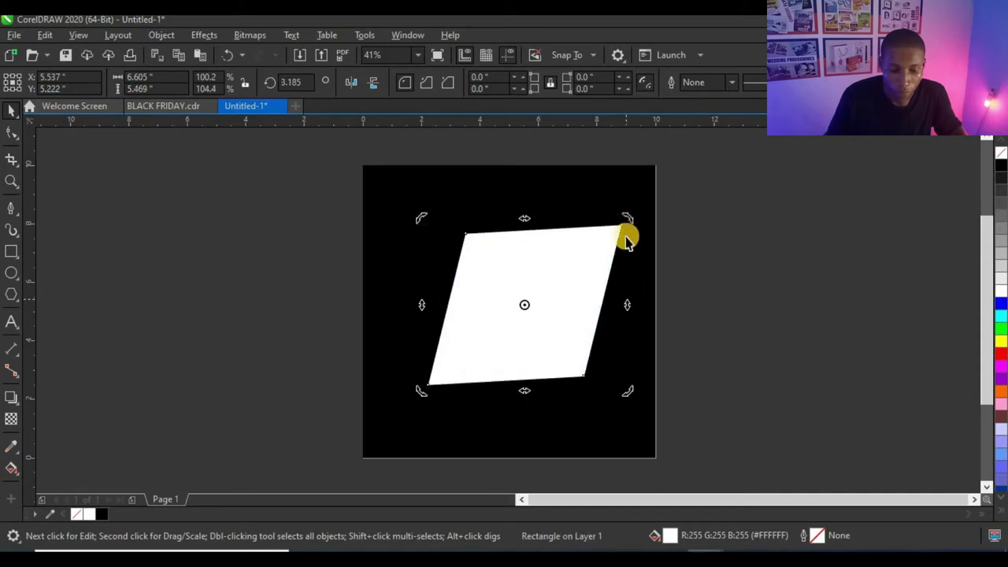
pyautogui.moveTo(628, 221); pyautogui.dragTo(621, 214)
pyautogui.click(563, 271)
pyautogui.moveTo(563, 271); pyautogui.dragTo(557, 273)
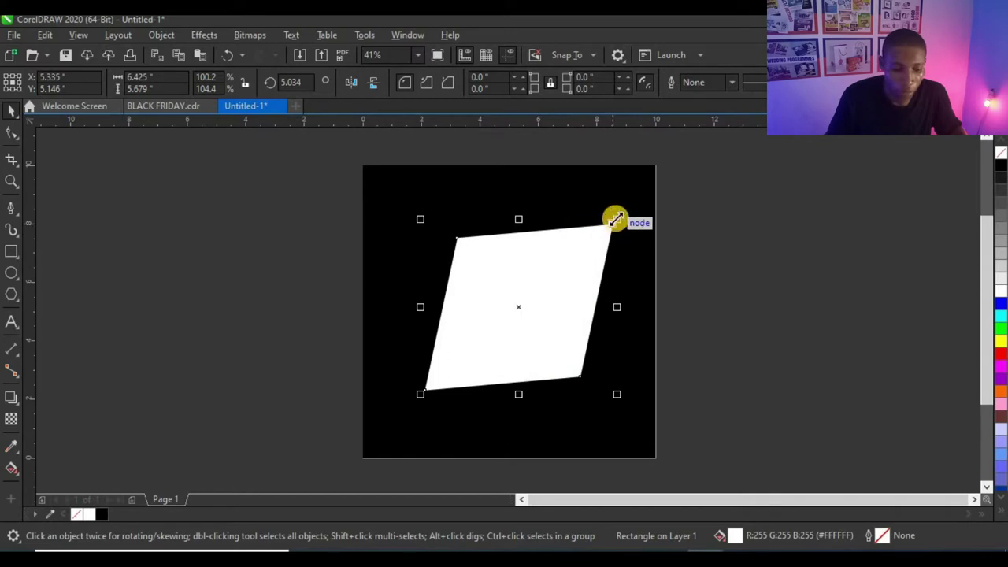
# Step: Duplicate the white parallelogram about its centre, enlarged to about 8.3 × 7.4 inches, and undo the trial move of the copy
pyautogui.moveTo(615, 218); pyautogui.dragTo(675, 193)
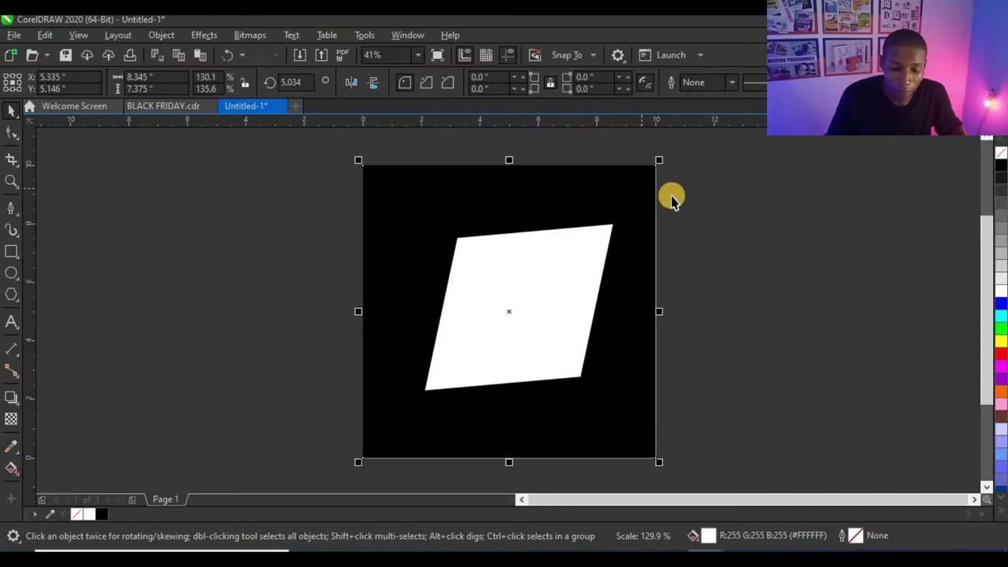
pyautogui.rightClick(644, 206)
pyautogui.click(555, 241)
pyautogui.moveTo(540, 301); pyautogui.dragTo(371, 310)
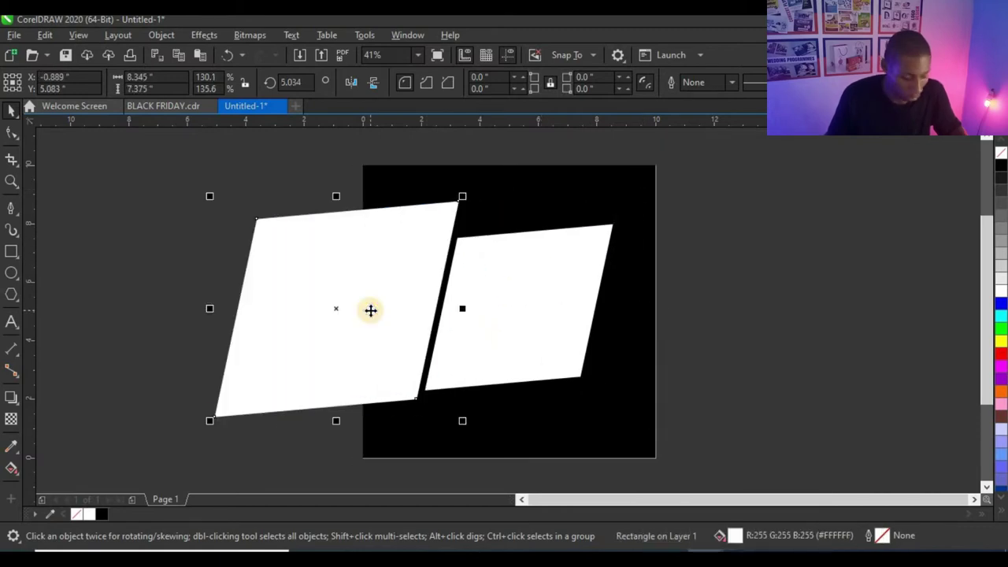
pyautogui.hotkey('ctrl', 'z')
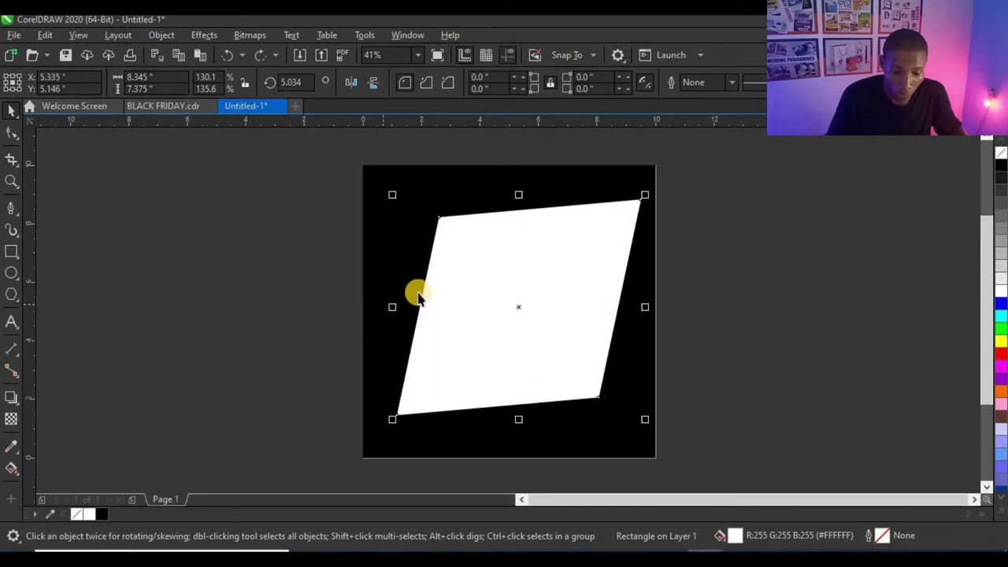
# Step: Remove the enlarged parallelogram's fill and give it a red outline 1.0 pt wide
pyautogui.click(1000, 154)
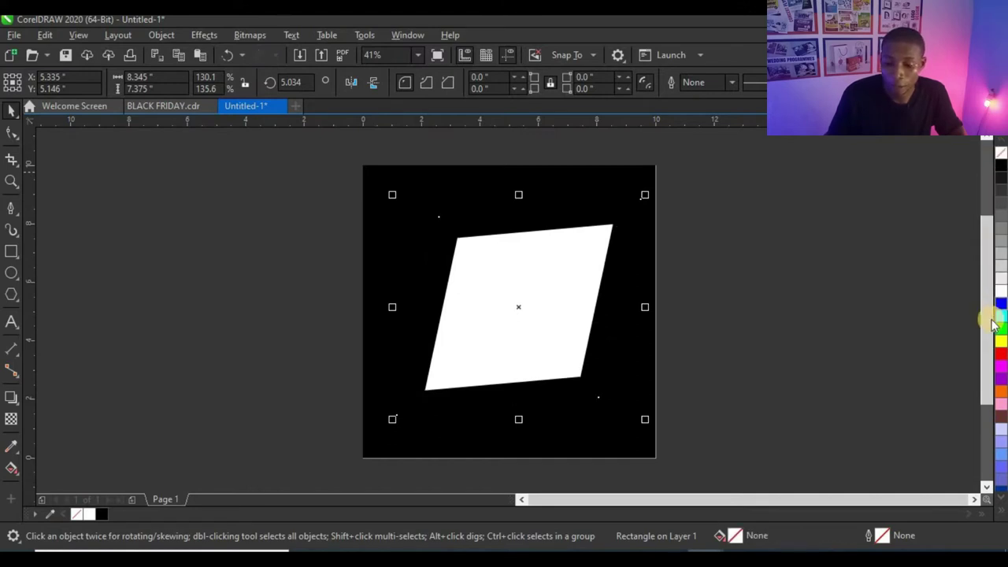
pyautogui.rightClick(1000, 359)
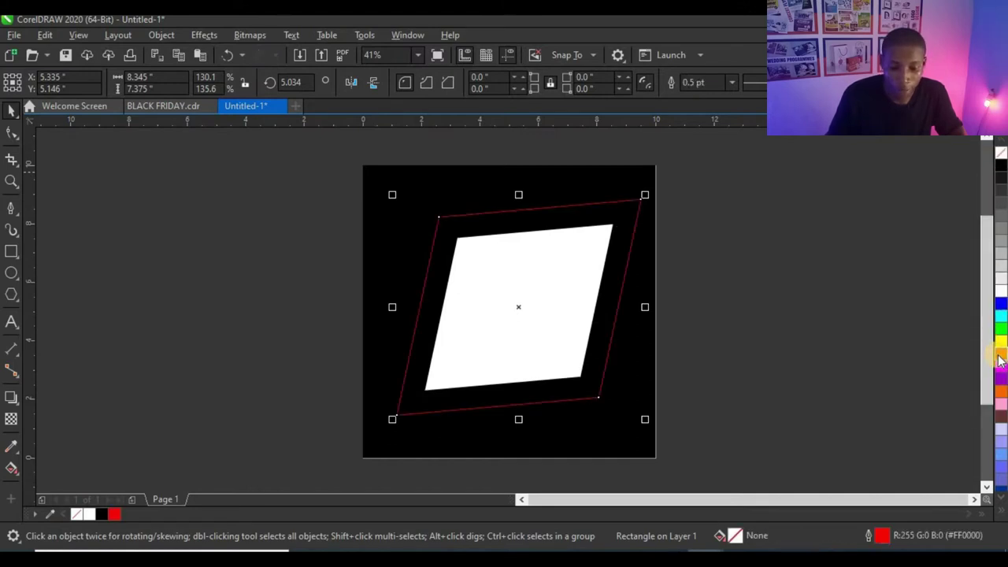
pyautogui.click(735, 83)
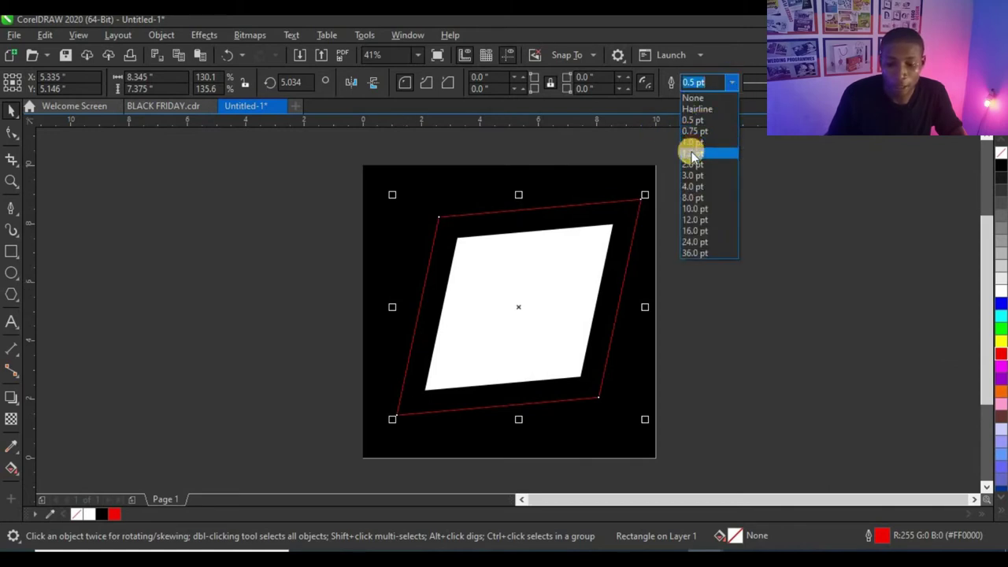
pyautogui.click(690, 142)
pyautogui.scroll(2, 607, 221)
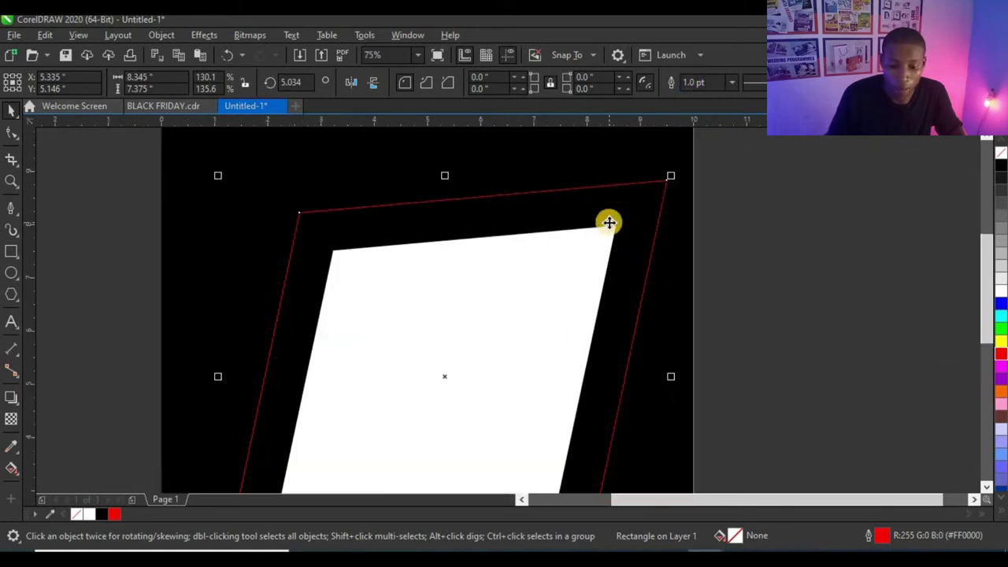
pyautogui.scroll(-2, 562, 254)
pyautogui.scroll(5, 563, 255)
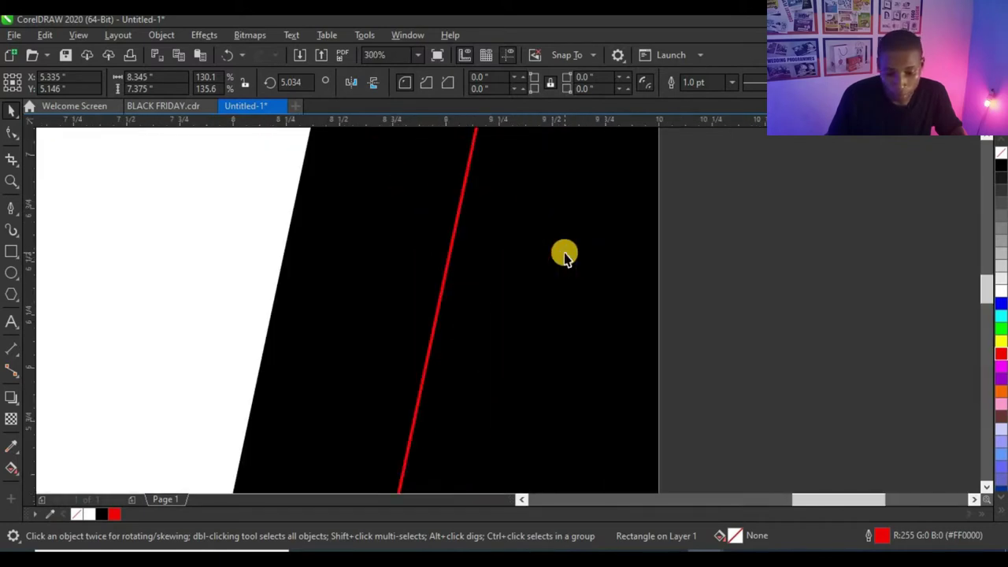
pyautogui.scroll(-2, 562, 254)
# Step: Increase the red parallelogram's outline width to 2.0 pt
pyautogui.click(727, 83)
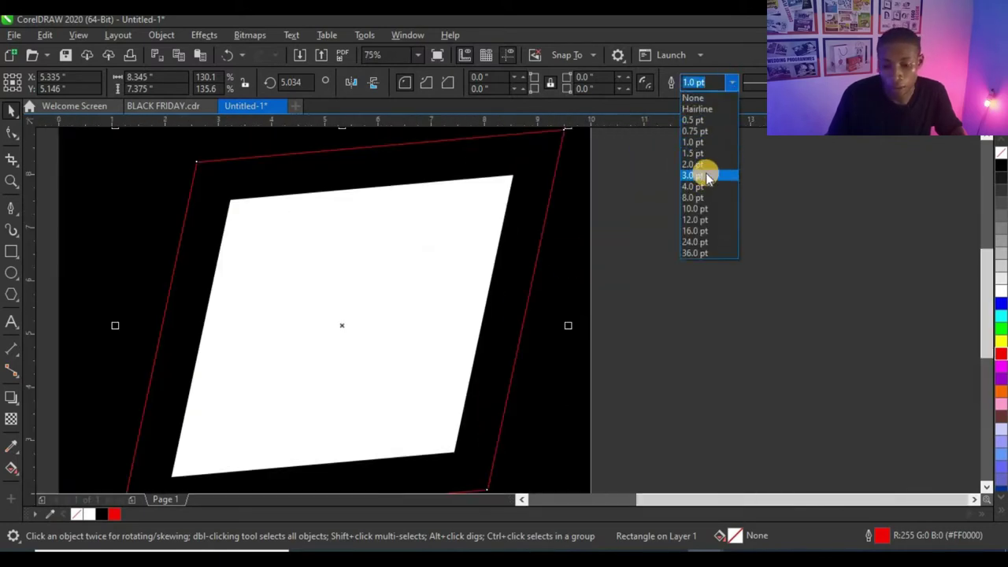
pyautogui.click(707, 165)
pyautogui.scroll(-4, 559, 214)
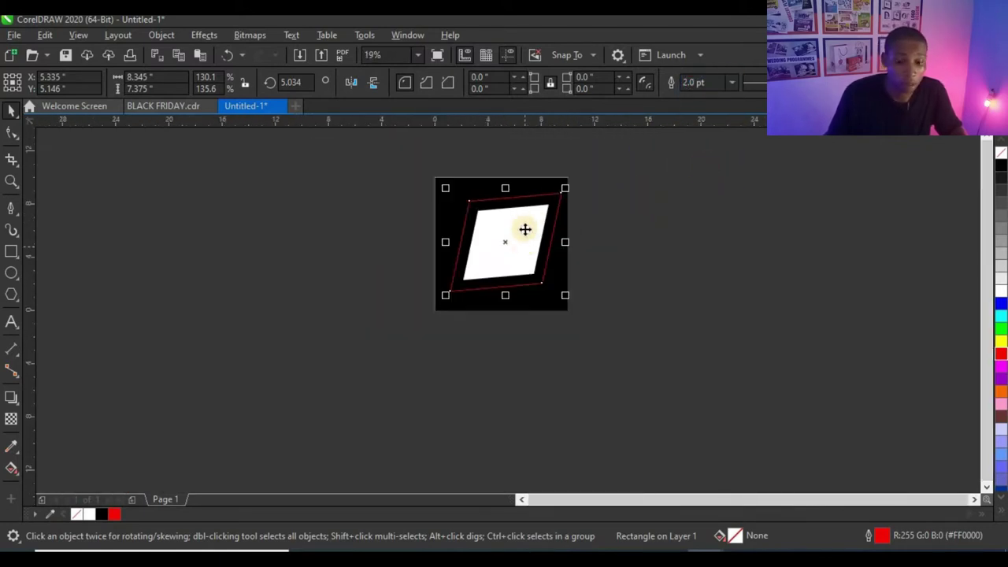
# Step: Rotate the red outlined parallelogram counterclockwise to about 19.7° and shrink it about its centre to about 5.3 × 7.1 inches
pyautogui.scroll(2, 525, 228)
pyautogui.moveTo(602, 159); pyautogui.dragTo(622, 169)
pyautogui.click(580, 178)
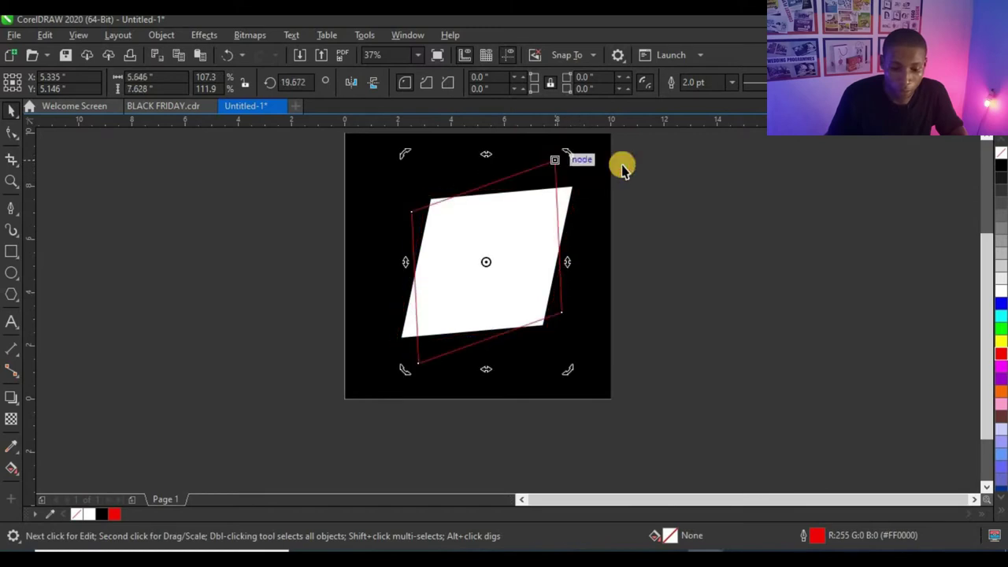
pyautogui.click(550, 170)
pyautogui.click(546, 171)
pyautogui.click(555, 167)
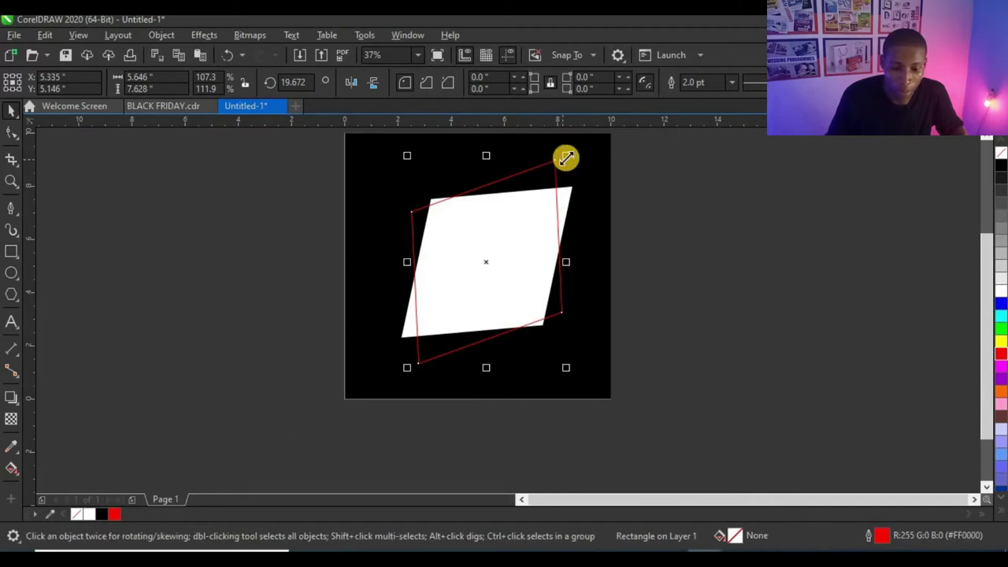
pyautogui.moveTo(566, 159); pyautogui.dragTo(561, 164)
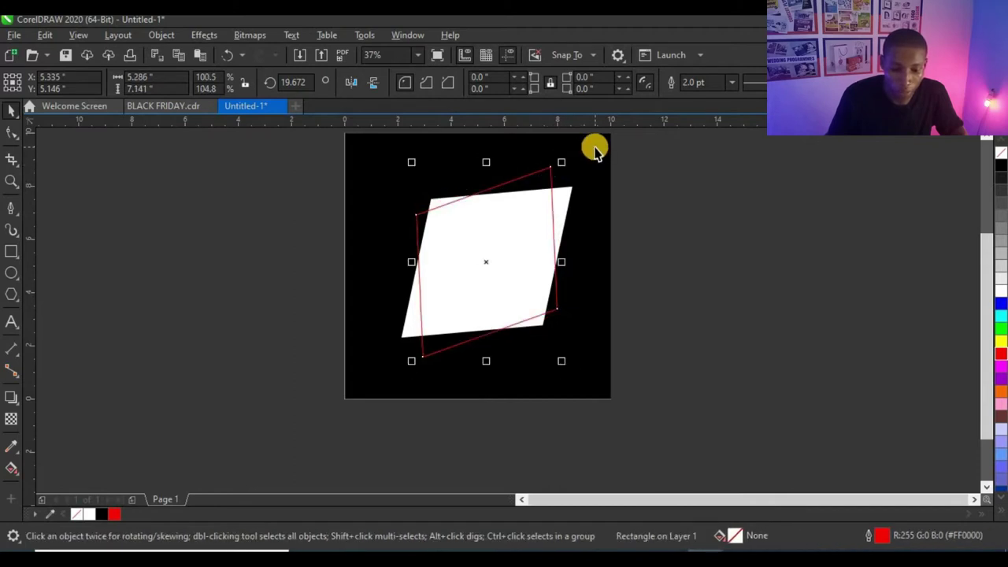
# Step: Thicken the tilted red frame's outline to 3.0 pt
pyautogui.scroll(2, 518, 265)
pyautogui.scroll(-2, 517, 265)
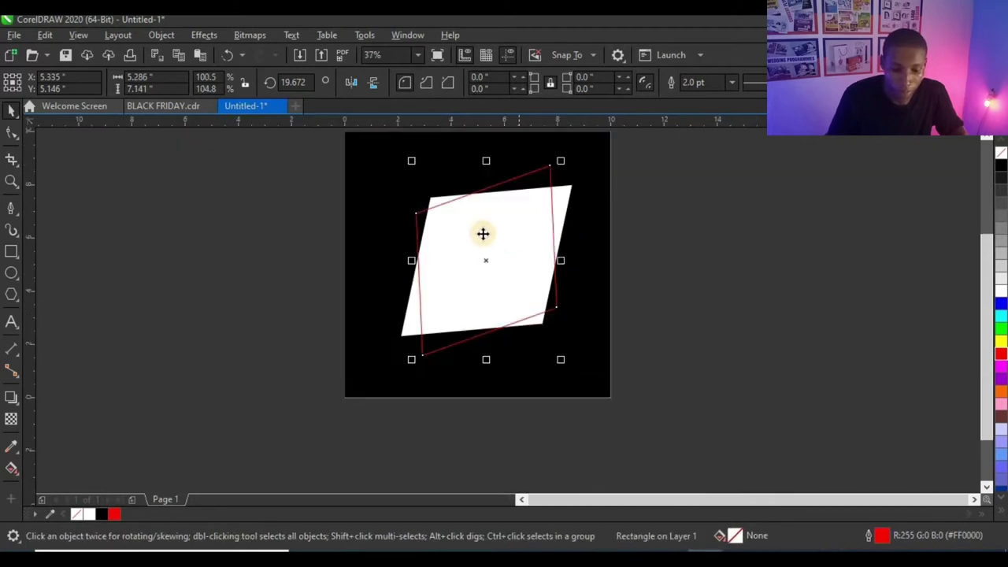
pyautogui.scroll(2, 483, 231)
pyautogui.click(731, 83)
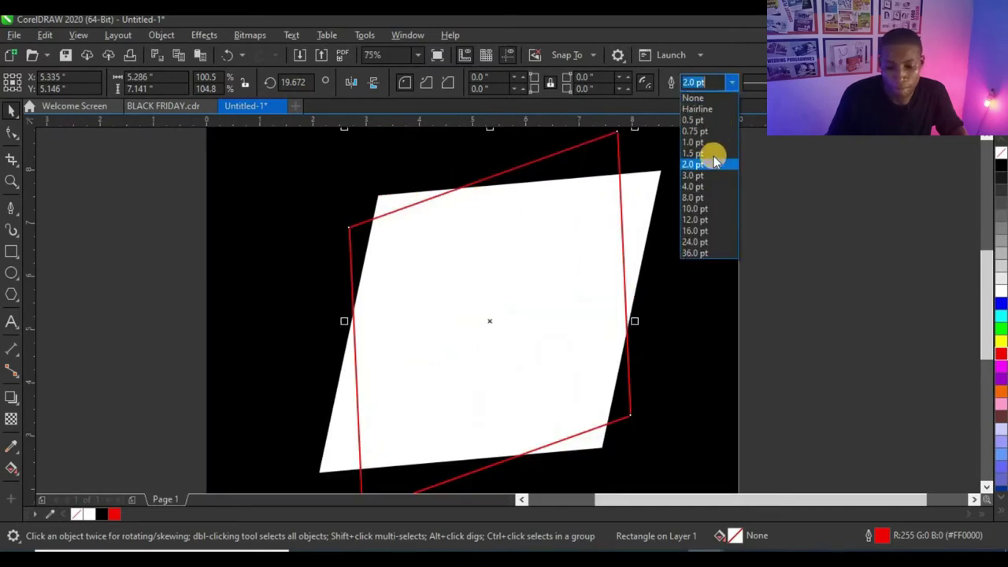
pyautogui.click(711, 175)
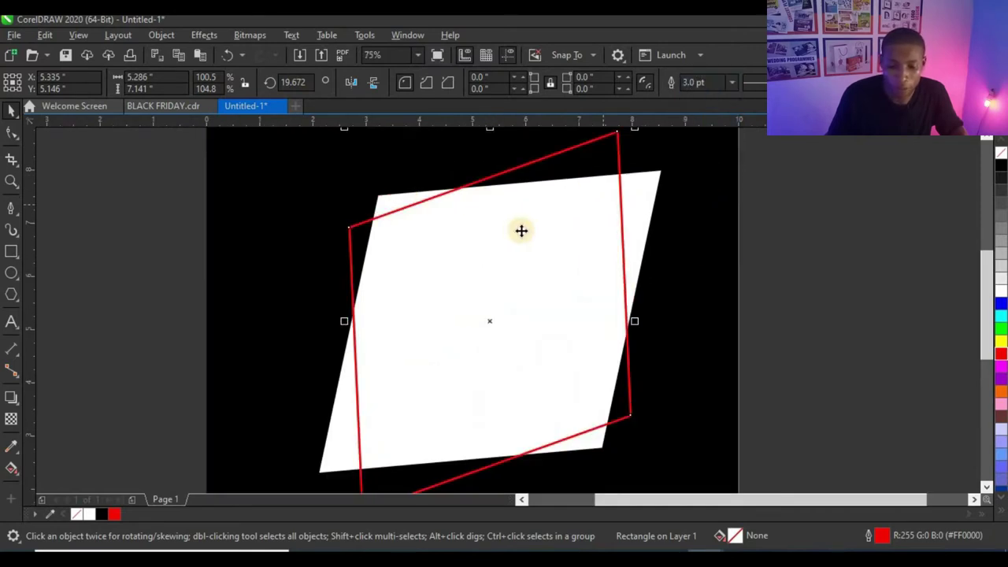
pyautogui.scroll(-4, 520, 229)
pyautogui.scroll(4, 551, 229)
pyautogui.scroll(-2, 553, 226)
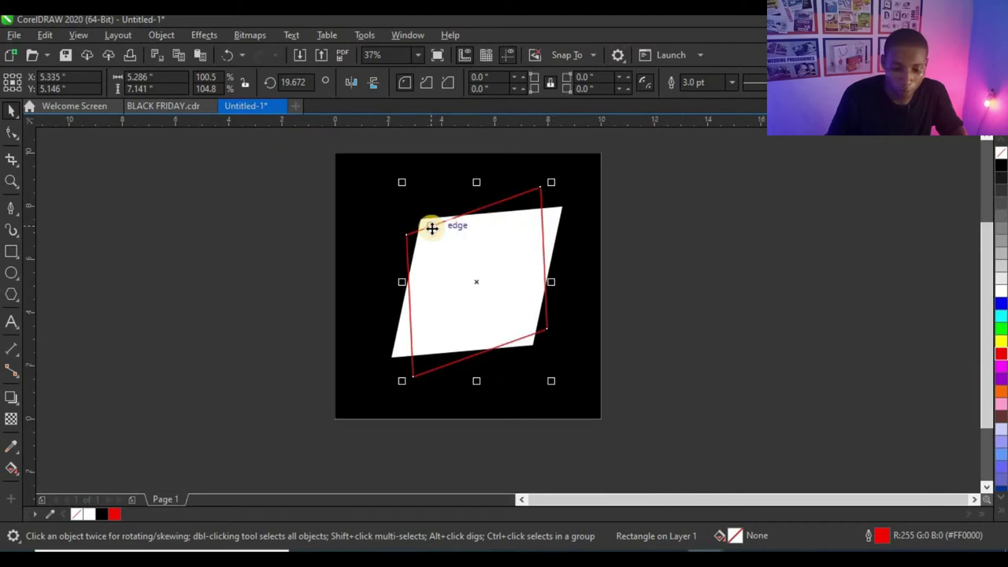
pyautogui.scroll(2, 431, 228)
pyautogui.scroll(-2, 427, 252)
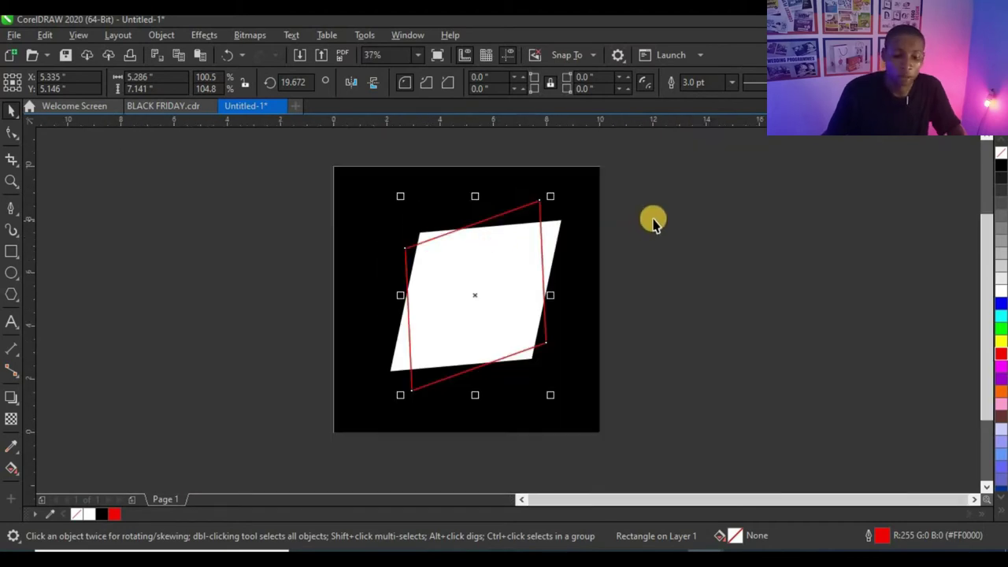
pyautogui.click(654, 223)
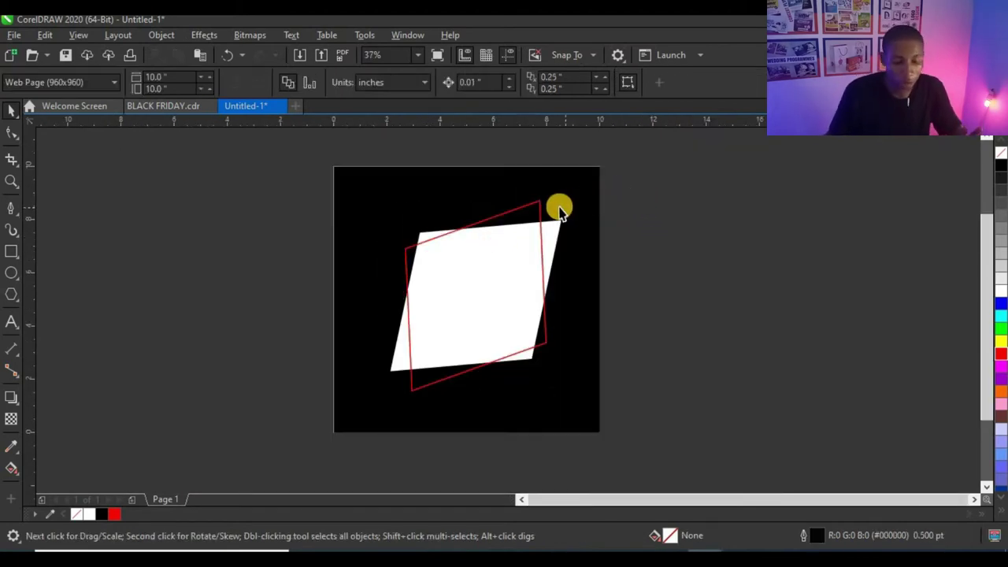
# Step: Trace the red frame's right and lower edges with the Pen tool as one open path running through three of its corners
pyautogui.click(459, 244)
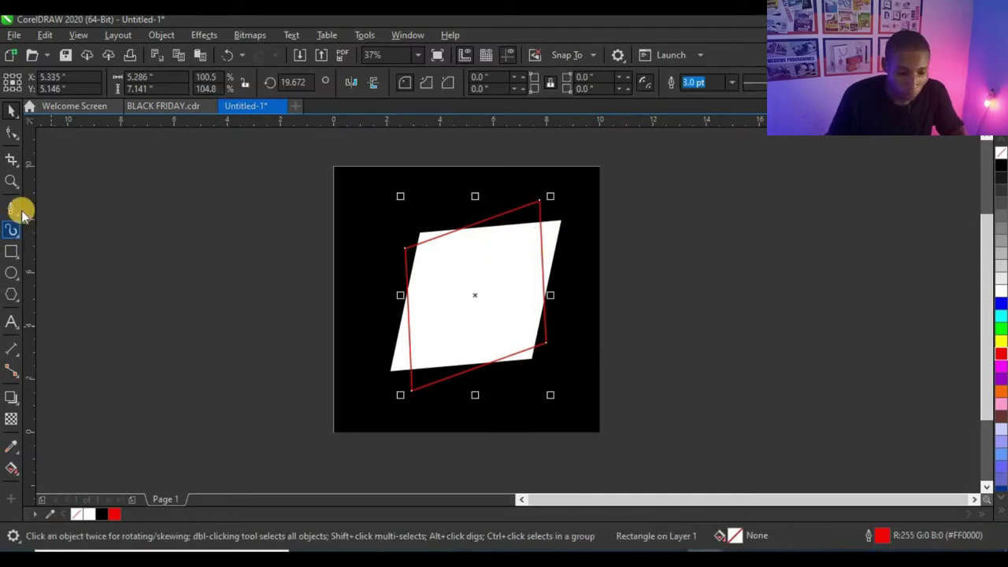
pyautogui.click(15, 206)
pyautogui.scroll(2, 538, 267)
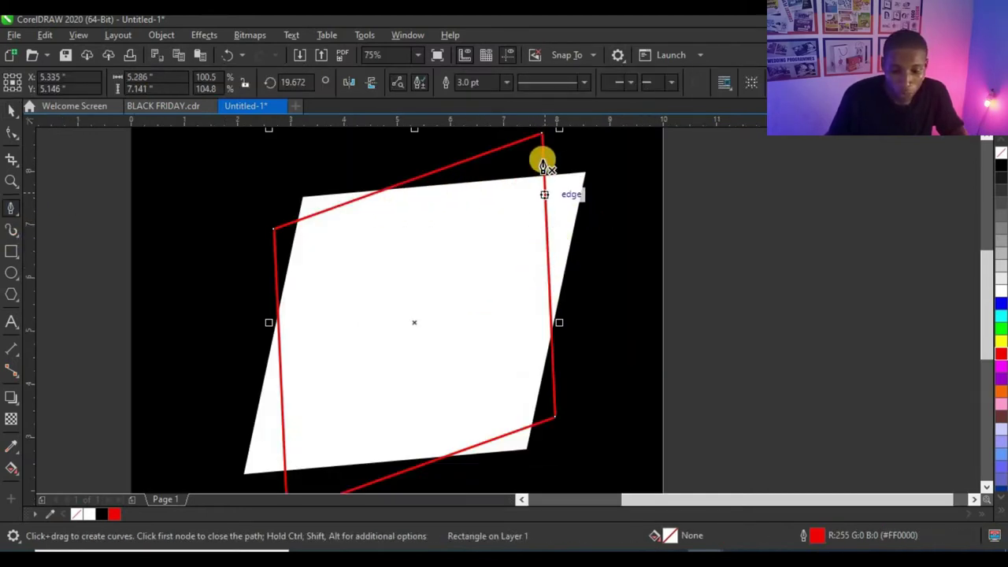
pyautogui.click(544, 139)
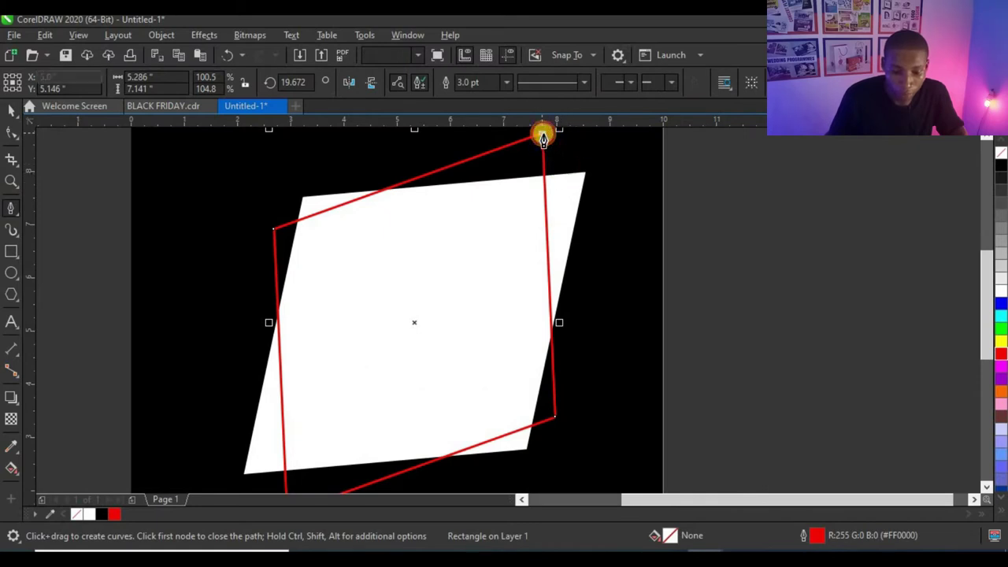
pyautogui.click(556, 421)
pyautogui.scroll(-2, 582, 268)
pyautogui.scroll(2, 434, 398)
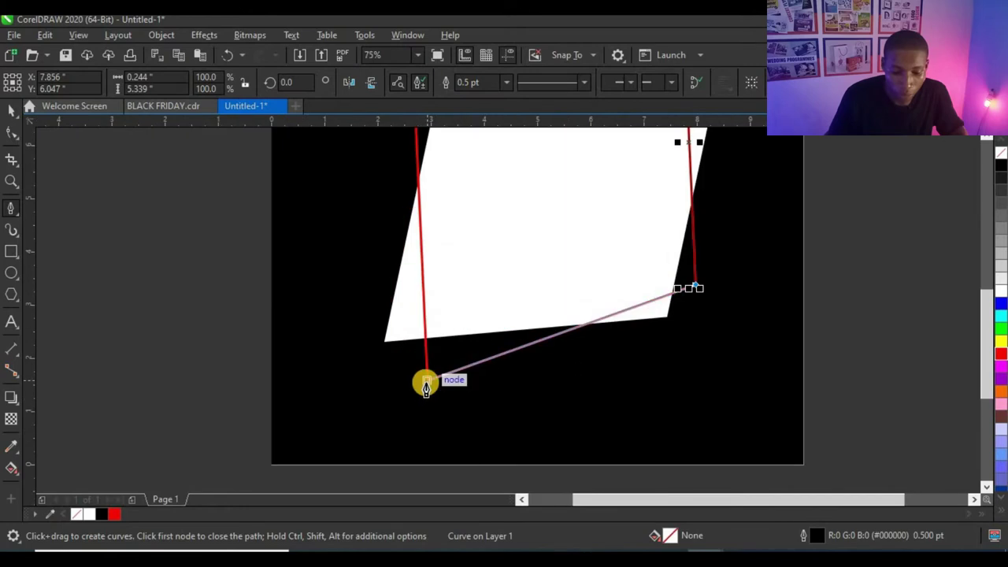
pyautogui.click(426, 382)
pyautogui.press('F3')
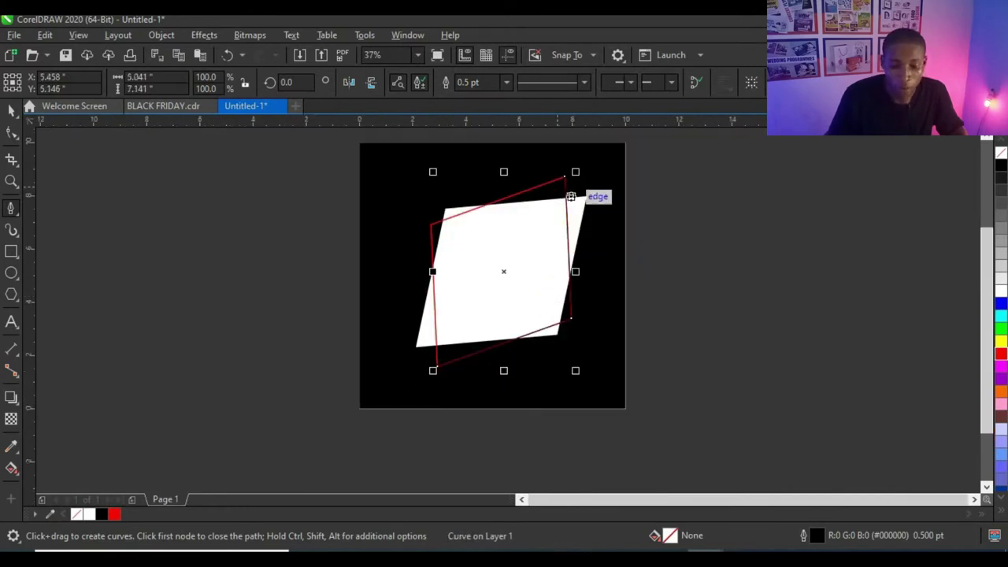
# Step: Try moving the traced open path off the page beside the artwork, and undo the move
pyautogui.press('space')
pyautogui.moveTo(500, 273); pyautogui.dragTo(743, 276)
pyautogui.click(813, 382)
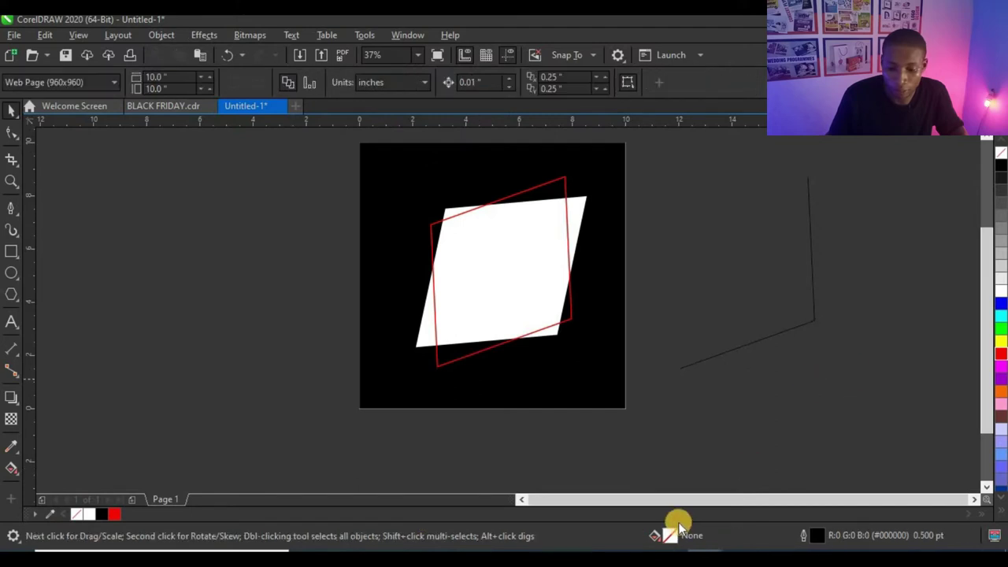
pyautogui.hotkey('ctrl', 'z')
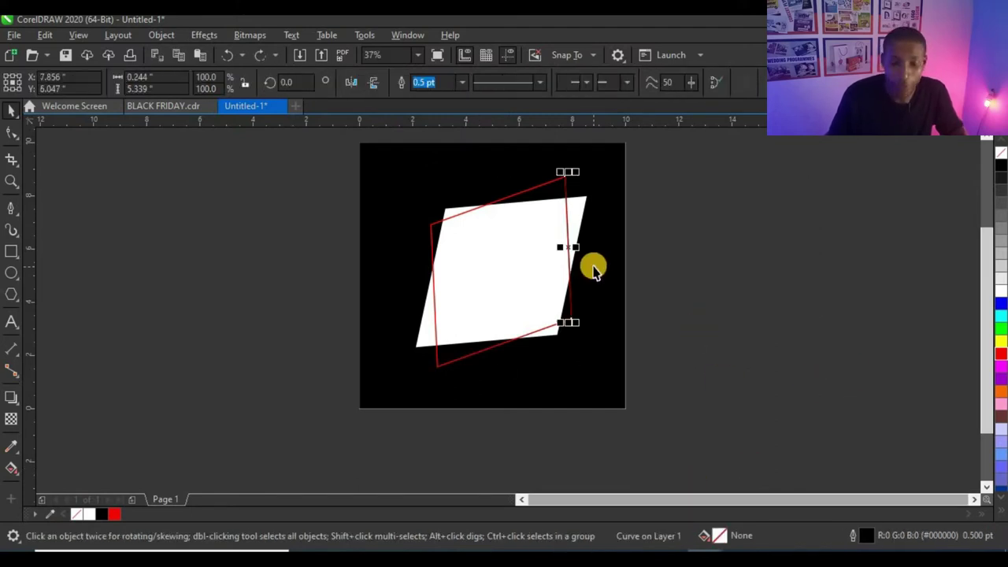
# Step: Set the traced path's outline width to 3.0 pt and colour the outline red
pyautogui.scroll(1, 589, 266)
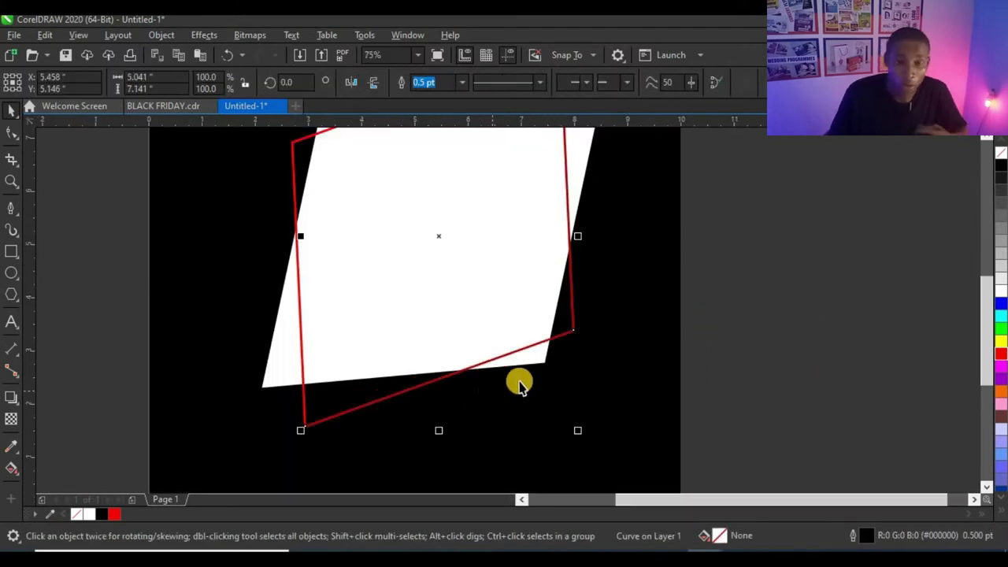
pyautogui.click(461, 82)
pyautogui.click(439, 186)
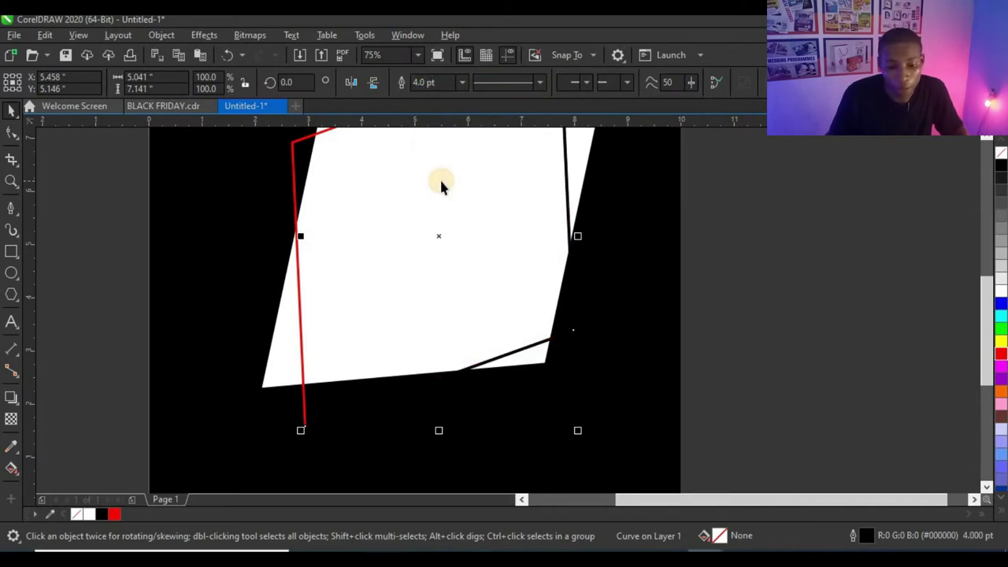
pyautogui.click(459, 85)
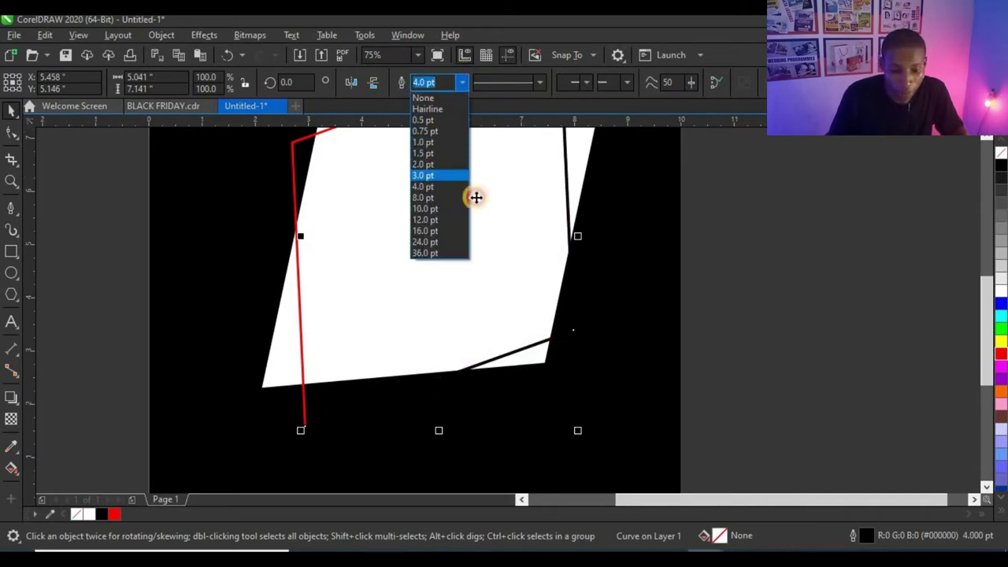
pyautogui.click(437, 175)
pyautogui.scroll(2, 585, 329)
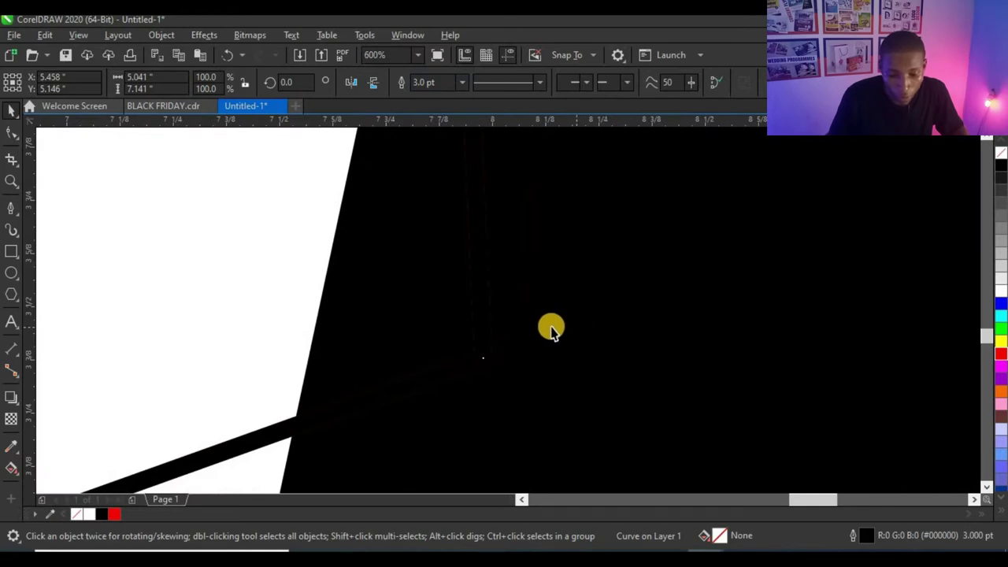
pyautogui.scroll(-5, 580, 328)
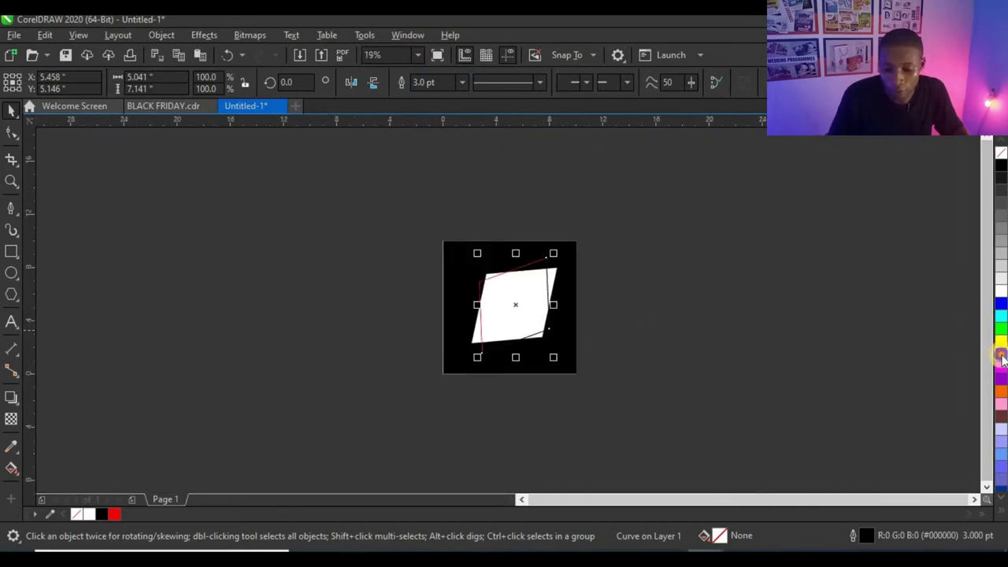
pyautogui.scroll(3, 546, 311)
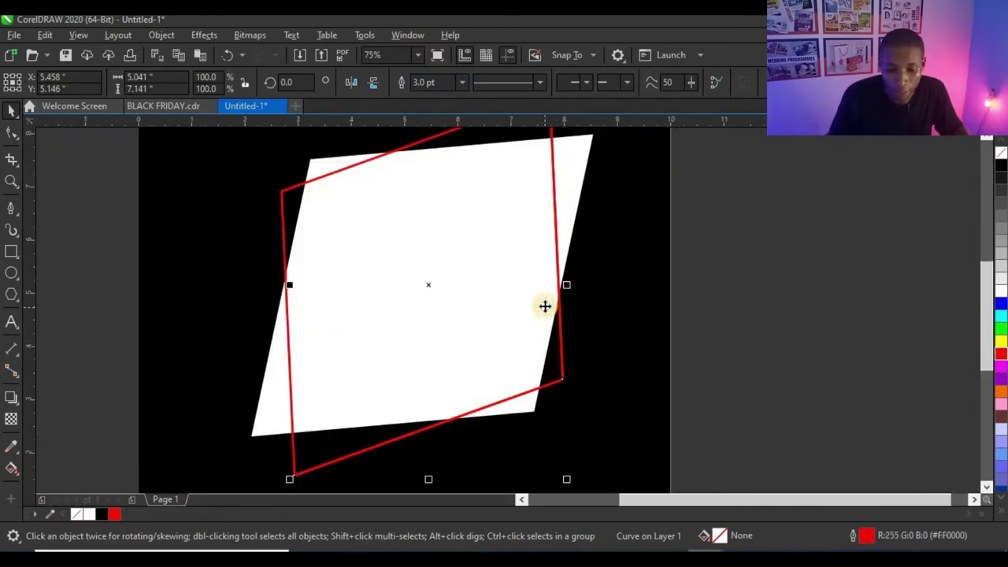
# Step: Send the original red frame one level back, behind the white panel, leaving the traced red edges in front
pyautogui.click(289, 191)
pyautogui.scroll(-2, 577, 296)
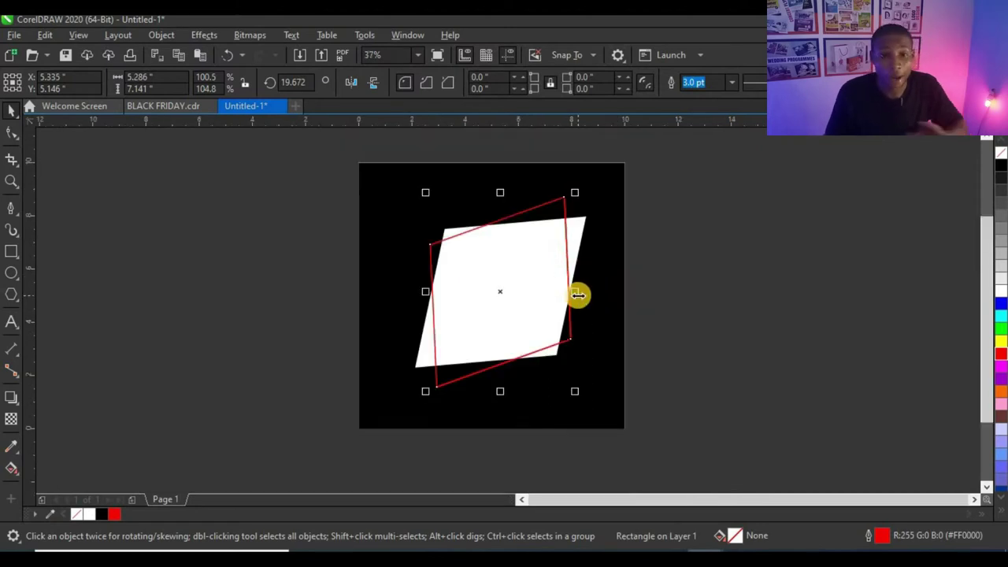
pyautogui.click(572, 326)
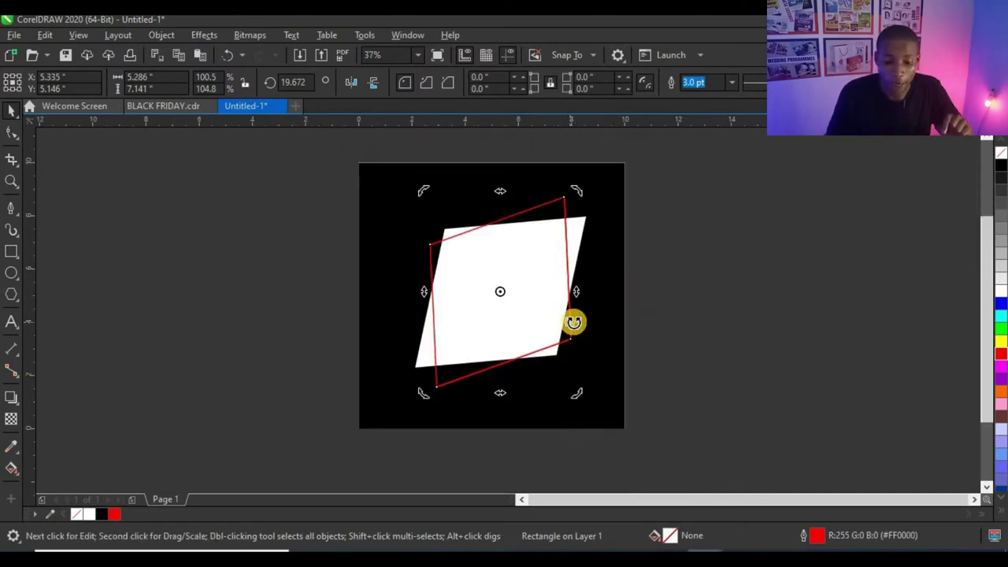
pyautogui.click(412, 254)
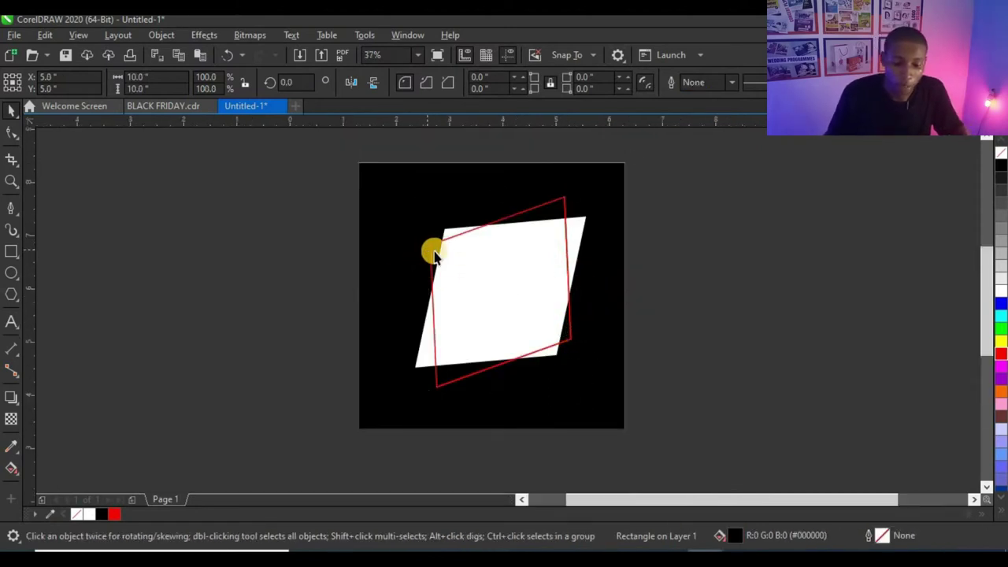
pyautogui.scroll(2, 428, 248)
pyautogui.click(438, 239)
pyautogui.hotkey('ctrl', 'pagedown')
pyautogui.scroll(-2, 549, 270)
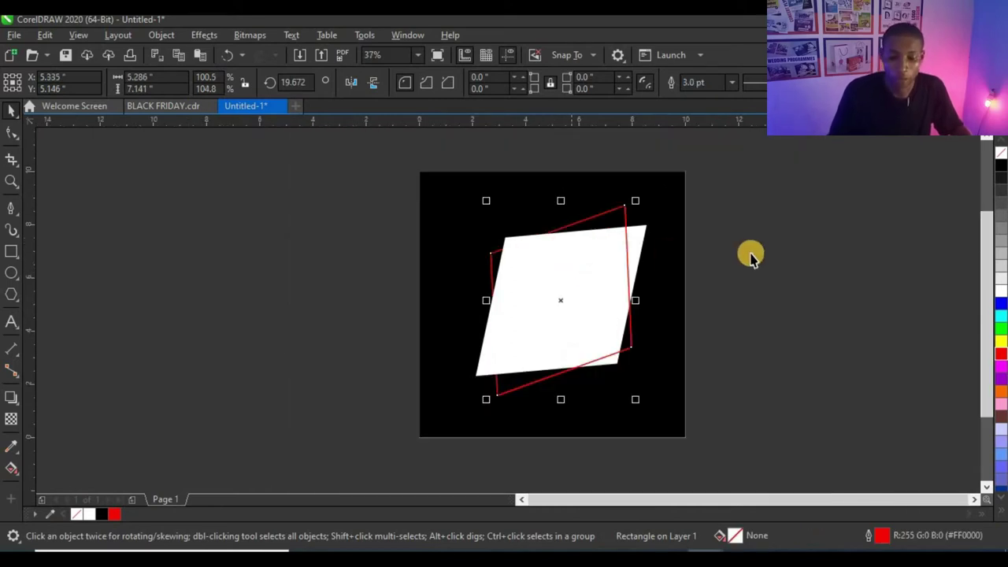
pyautogui.click(713, 279)
pyautogui.scroll(2, 615, 271)
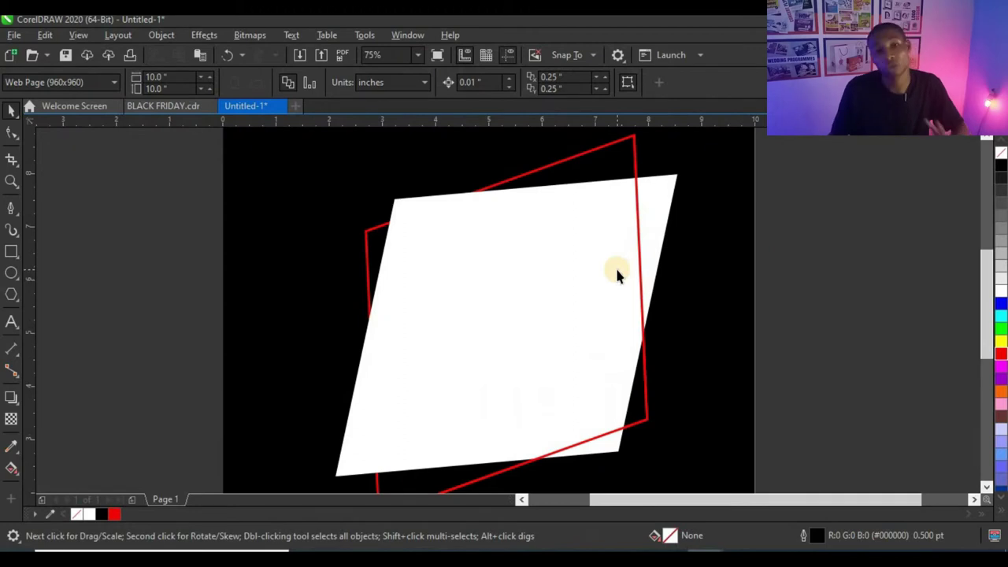
pyautogui.scroll(-2, 605, 262)
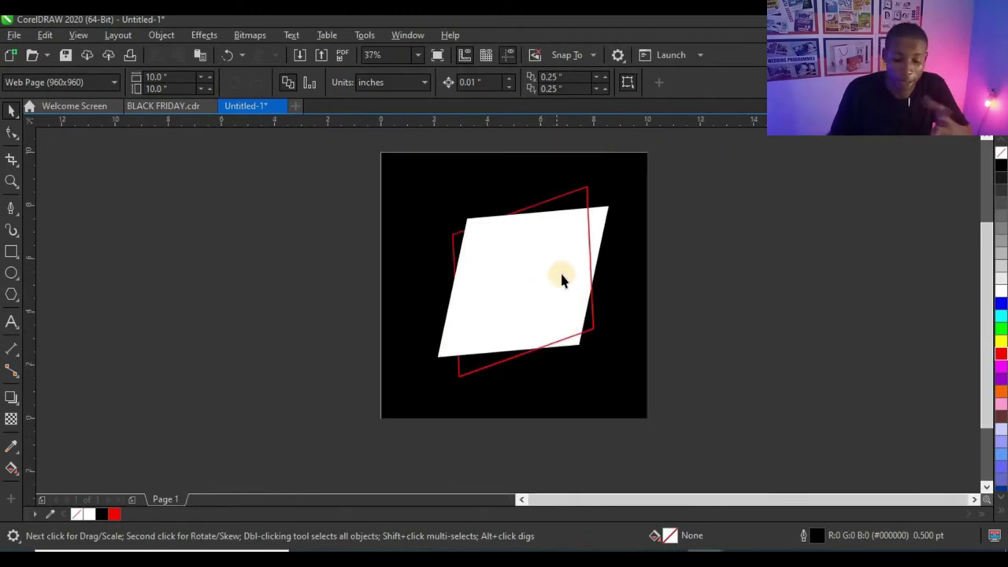
pyautogui.scroll(2, 561, 276)
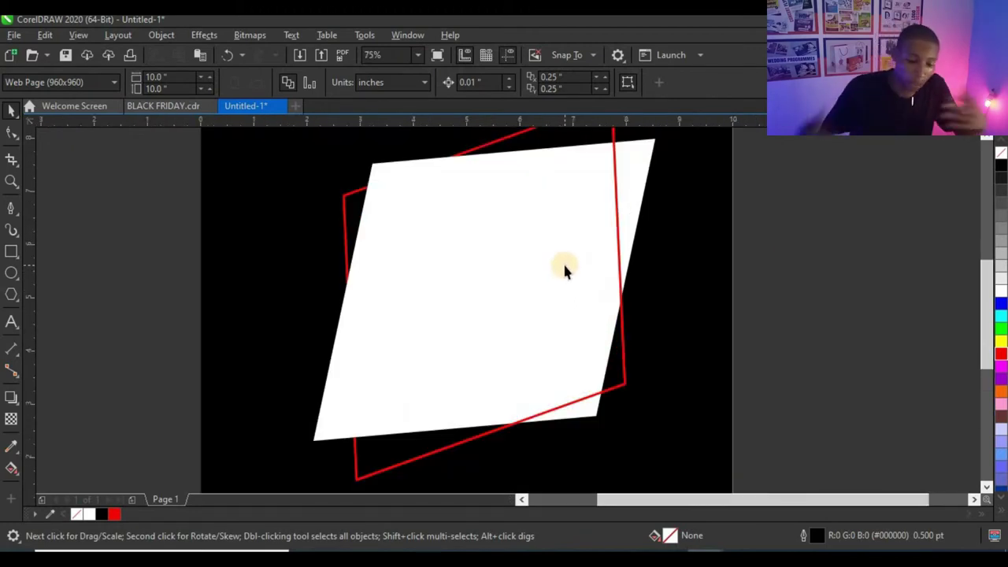
pyautogui.scroll(-2, 525, 296)
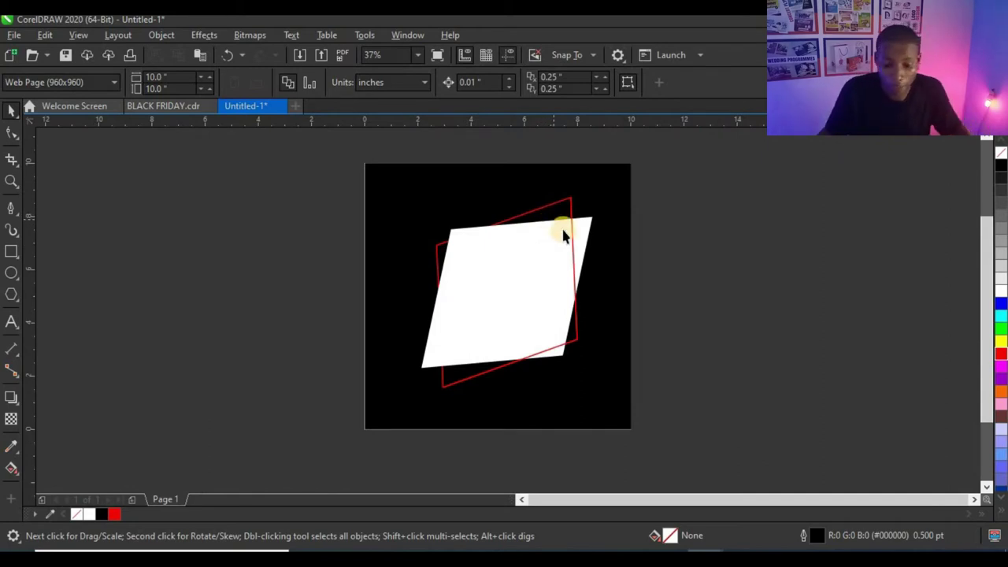
pyautogui.scroll(2, 563, 234)
pyautogui.scroll(-2, 564, 212)
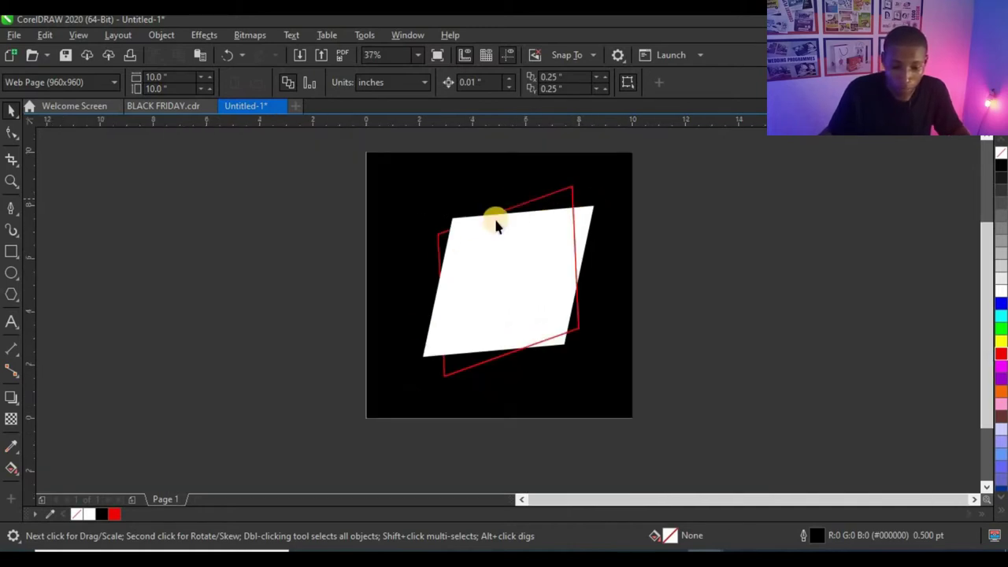
# Step: Group the white panel, red frame and traced edges, and centre the group horizontally on the black background
pyautogui.moveTo(714, 160); pyautogui.dragTo(406, 407)
pyautogui.hotkey('ctrl', 'g')
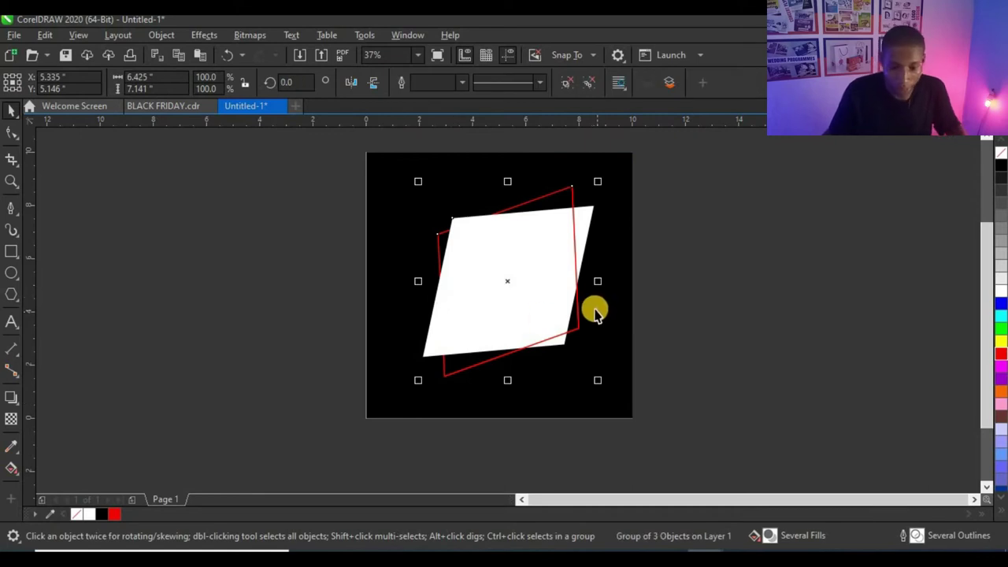
pyautogui.keyDown('shift'); pyautogui.click(603, 308); pyautogui.keyUp('shift')
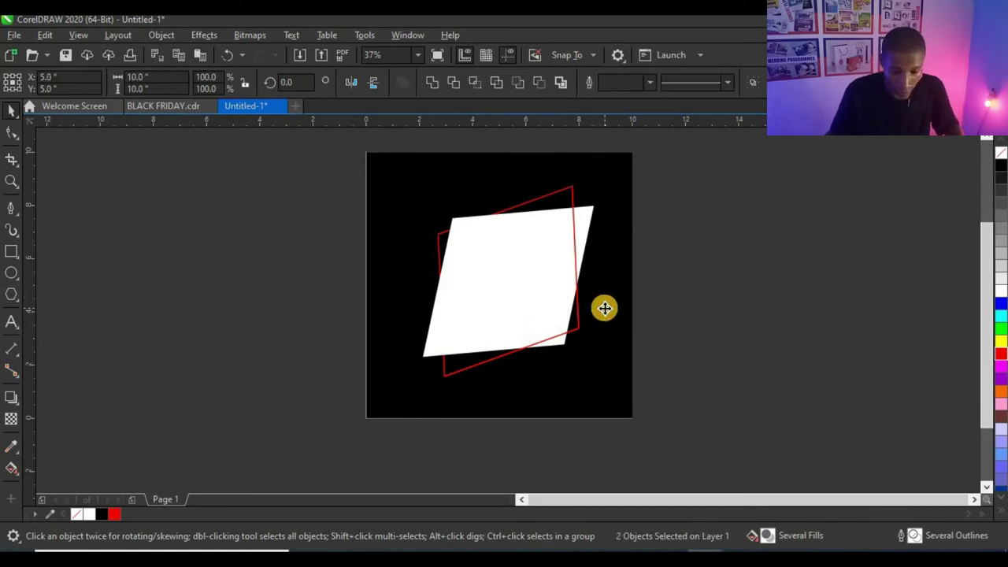
pyautogui.press('c')
pyautogui.click(580, 273)
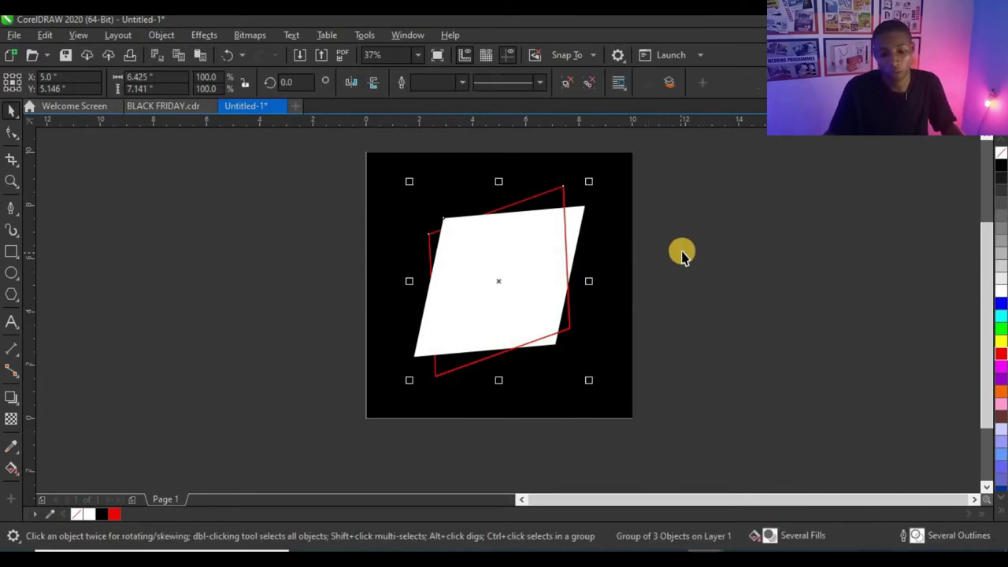
# Step: Move the grouped panel and frame up to about Y 5.465 inches, keeping it horizontally centred at X 5.0 inches
pyautogui.click(719, 229)
pyautogui.click(527, 277)
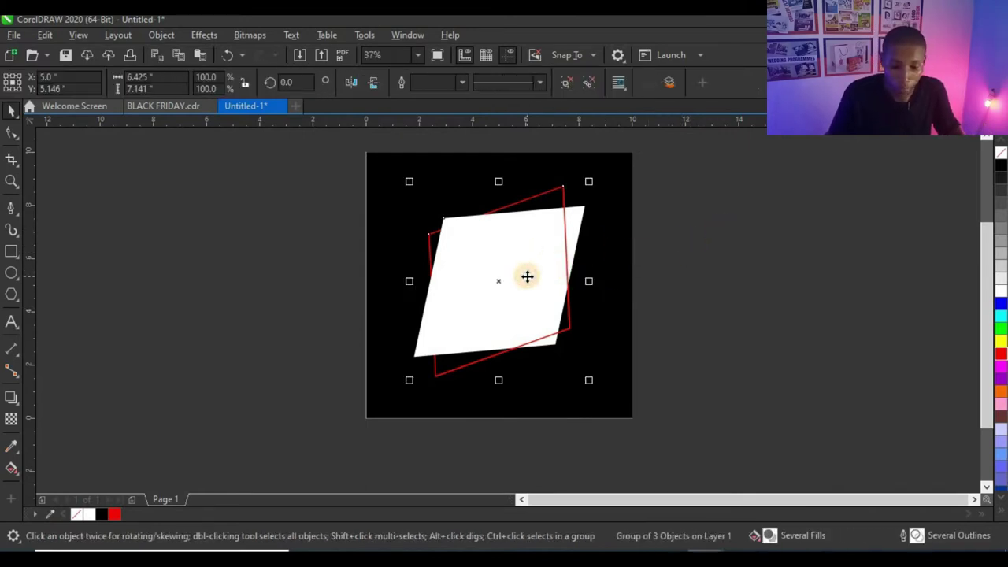
pyautogui.moveTo(529, 274); pyautogui.dragTo(531, 273)
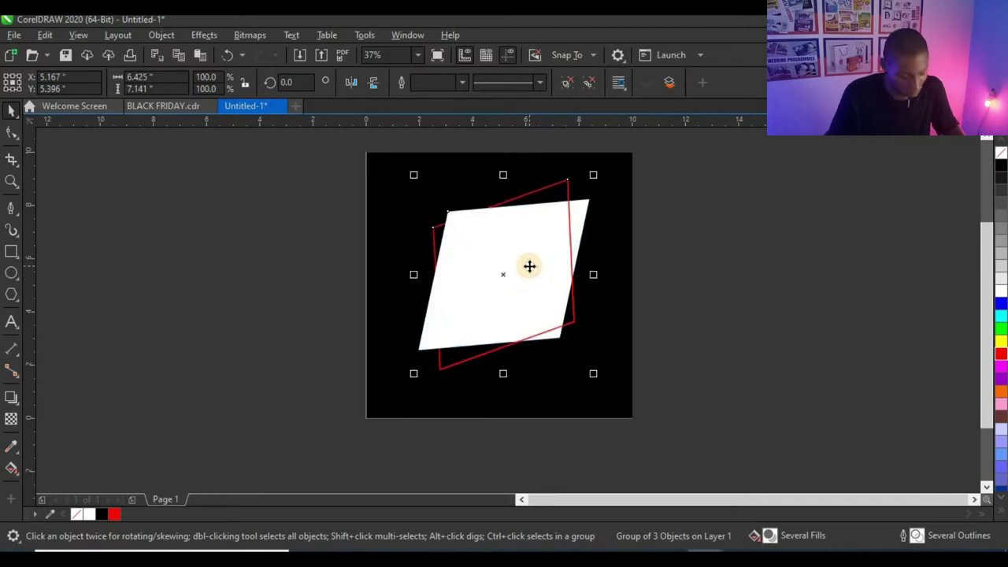
pyautogui.scroll(2, 536, 244)
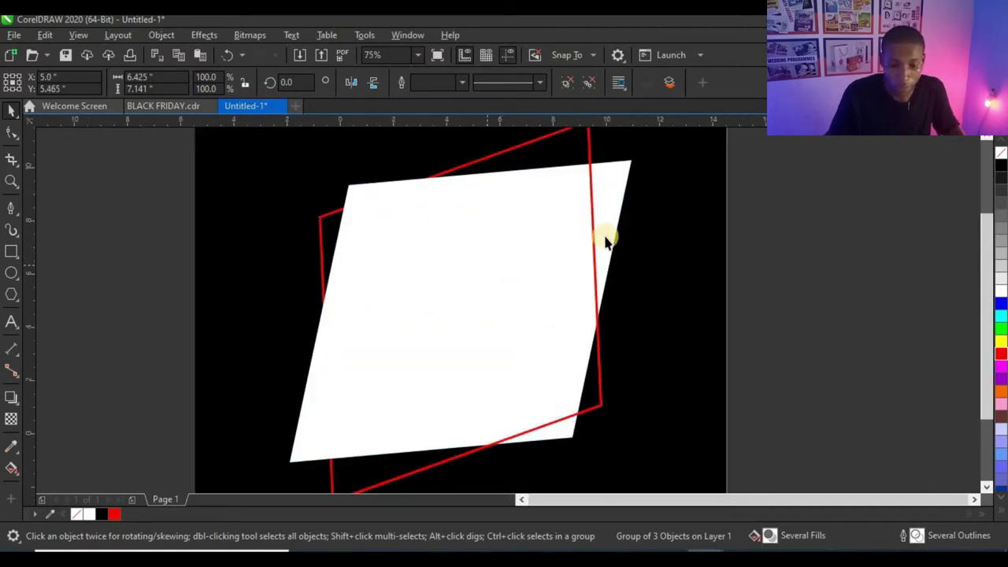
pyautogui.scroll(-3, 604, 242)
pyautogui.press('Escape')
pyautogui.scroll(2, 442, 222)
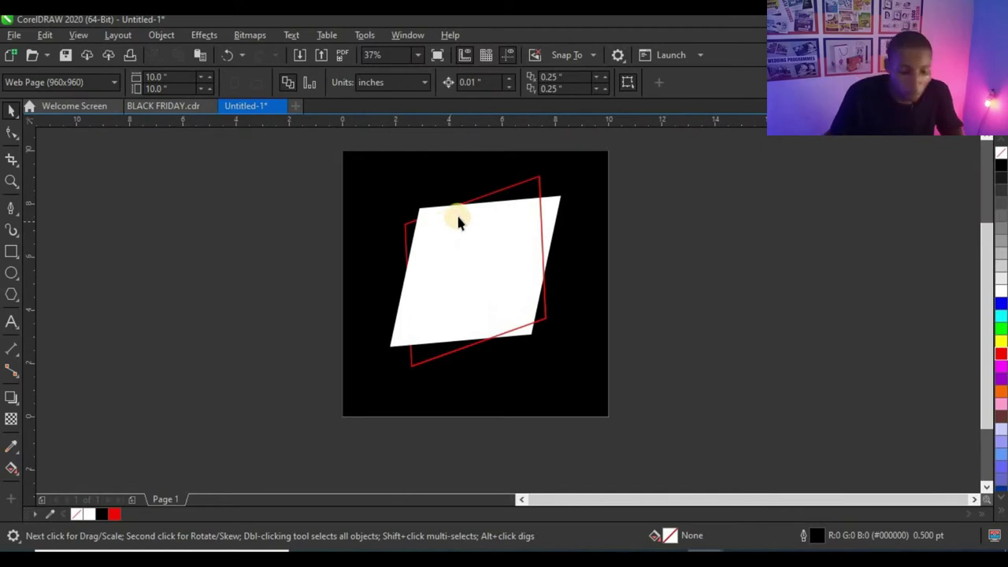
# Step: Draw a slanted straight line about 3.6 × 2.5 inches in extent beside the page with the Pen tool
pyautogui.click(11, 321)
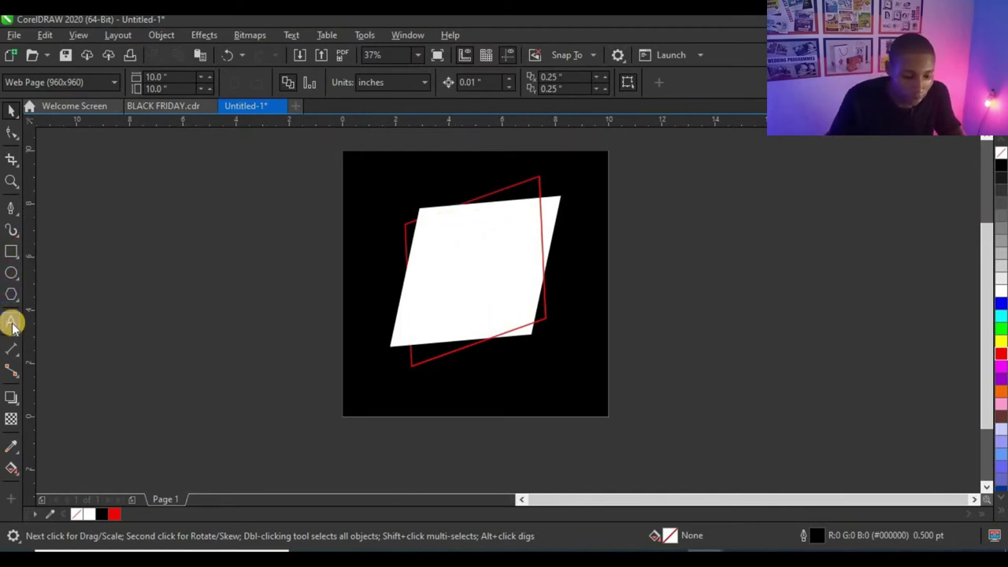
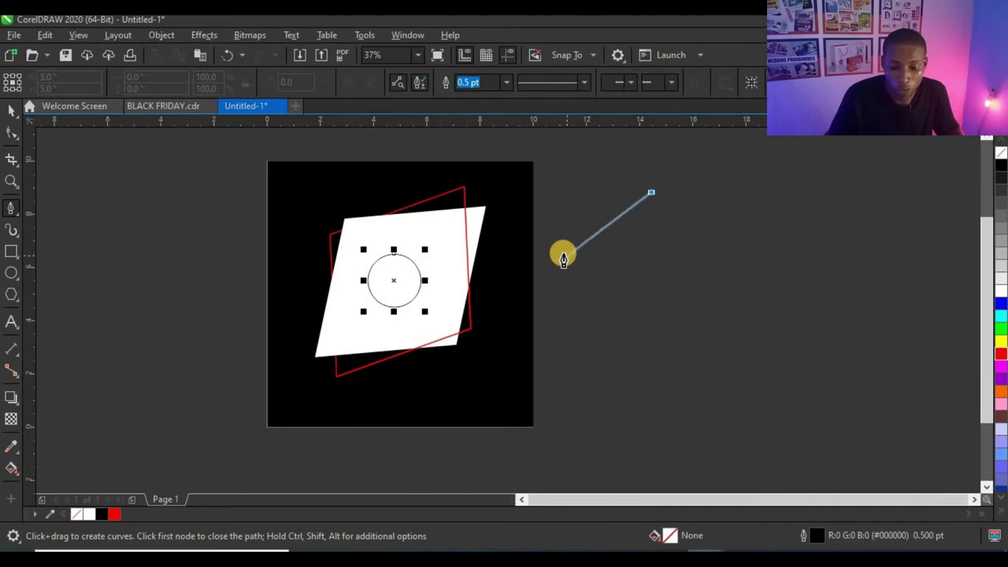
pyautogui.click(551, 263)
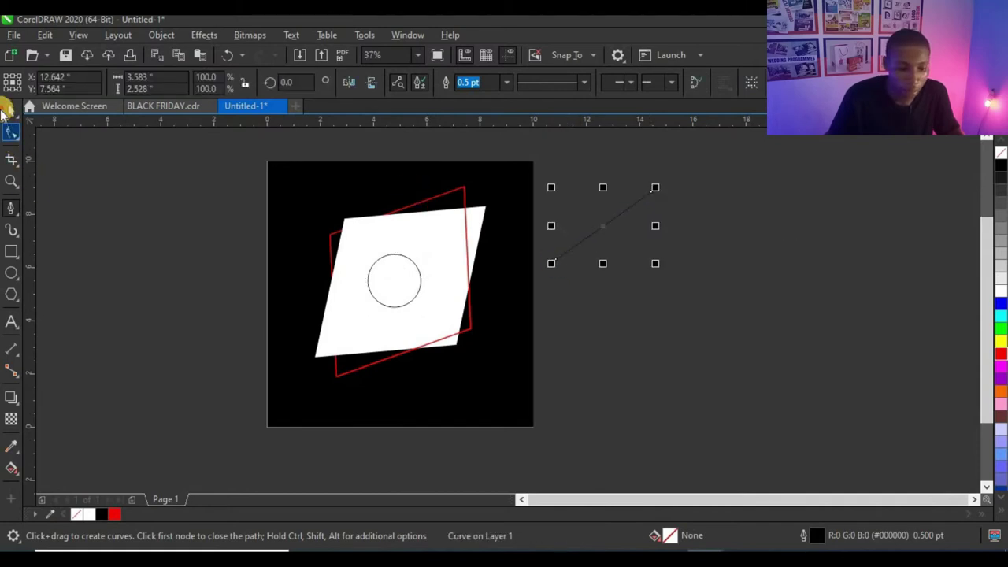
# Step: Set the slanted line's outline width to 3.0 pt and its outline colour to red
pyautogui.click(506, 82)
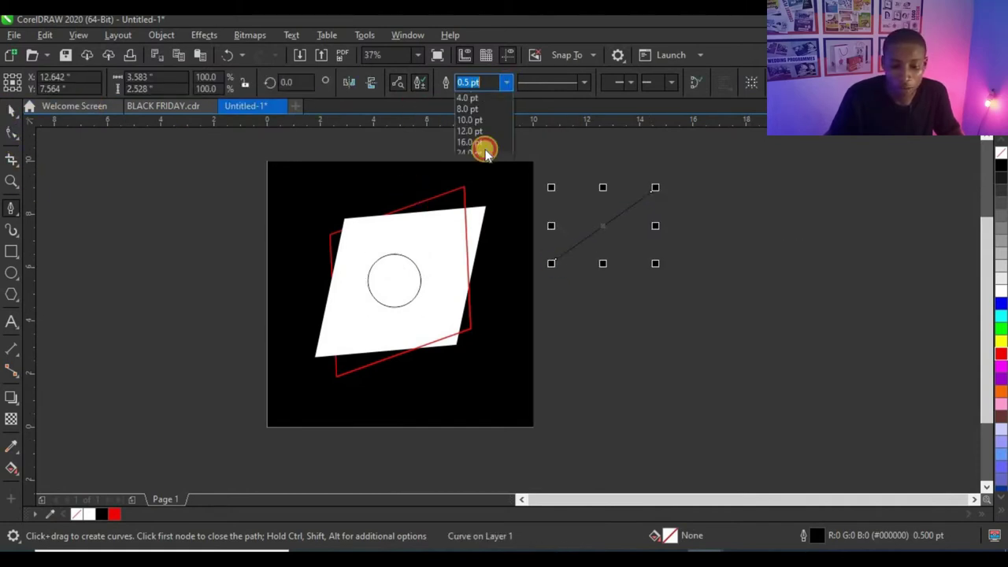
pyautogui.click(480, 164)
pyautogui.click(11, 110)
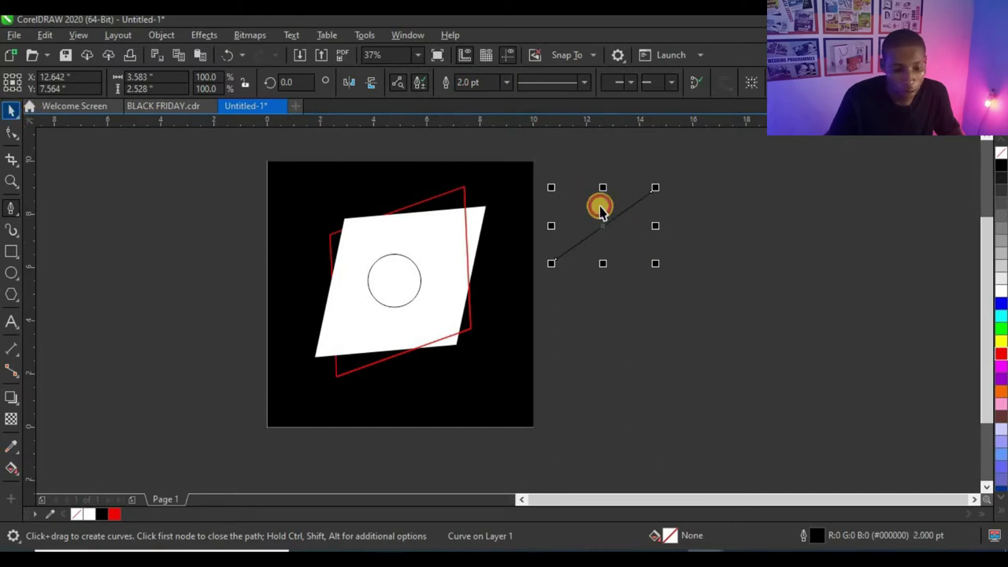
pyautogui.scroll(3, 626, 218)
pyautogui.scroll(5, 626, 218)
pyautogui.scroll(2, 610, 223)
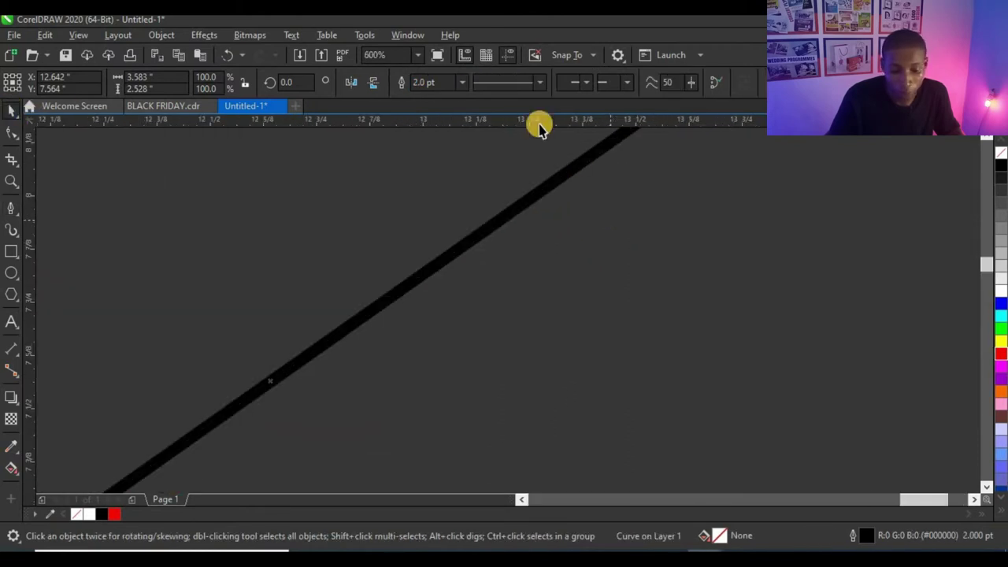
pyautogui.click(462, 82)
pyautogui.click(438, 169)
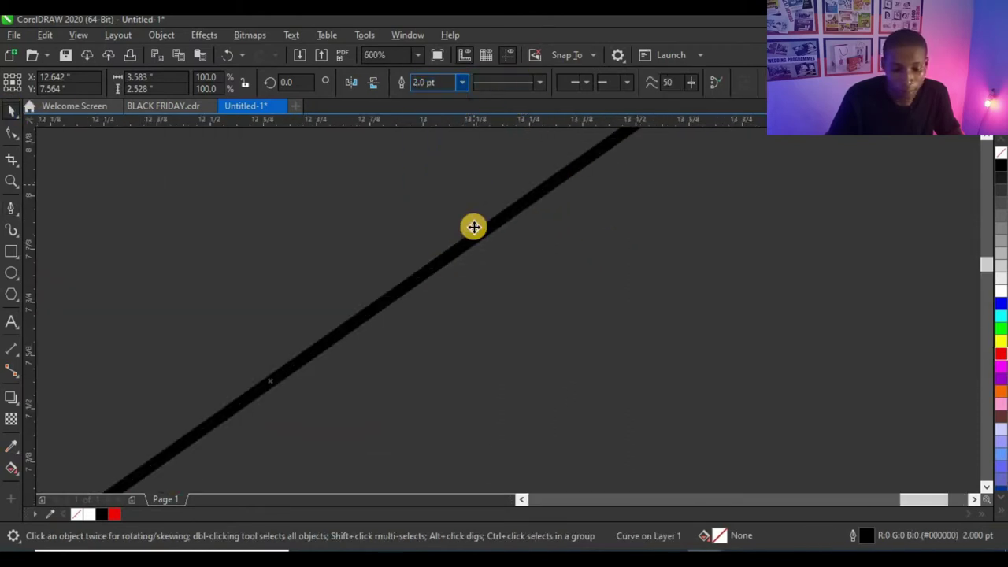
pyautogui.scroll(-5, 473, 228)
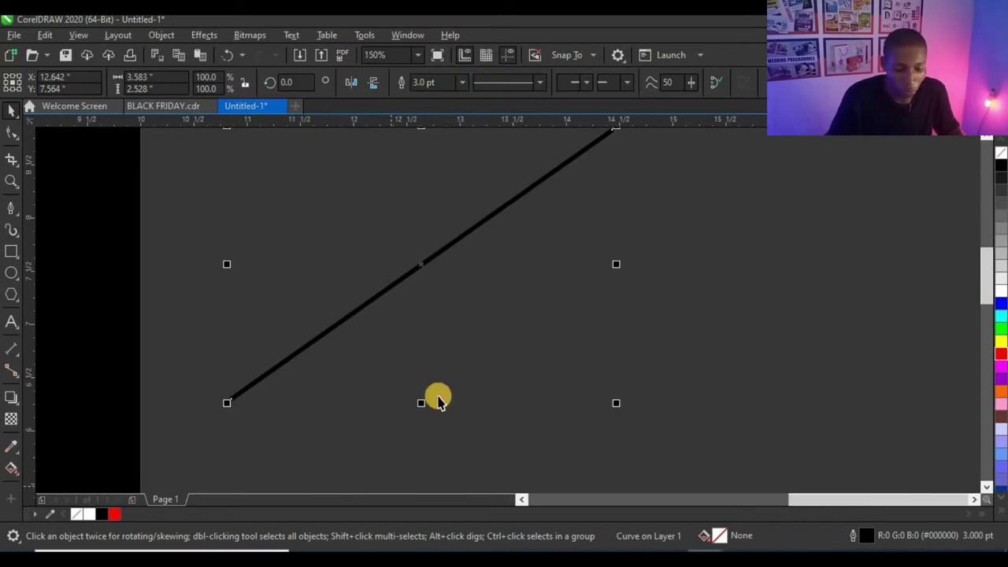
pyautogui.rightClick(116, 515)
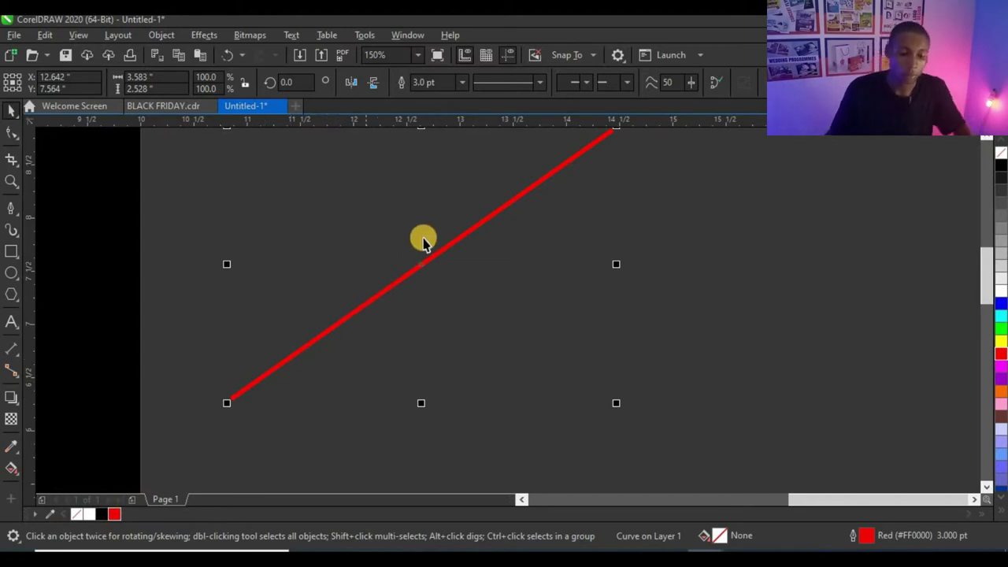
# Step: Place a copy of the red line straight below the original, at about Y 7.421 inches
pyautogui.scroll(-1, 423, 260)
pyautogui.scroll(1, 406, 252)
pyautogui.scroll(2, 408, 245)
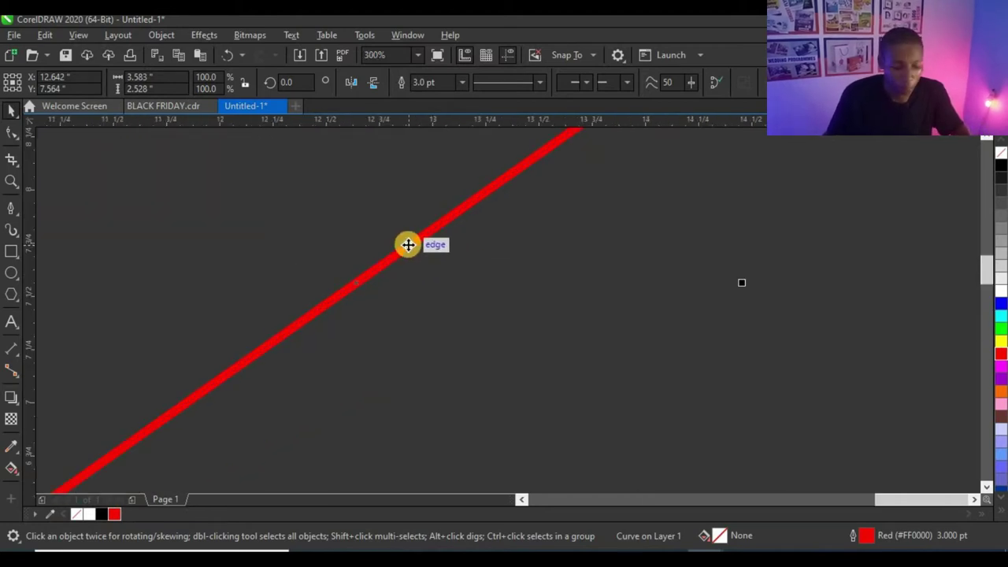
pyautogui.moveTo(421, 257); pyautogui.dragTo(430, 272)
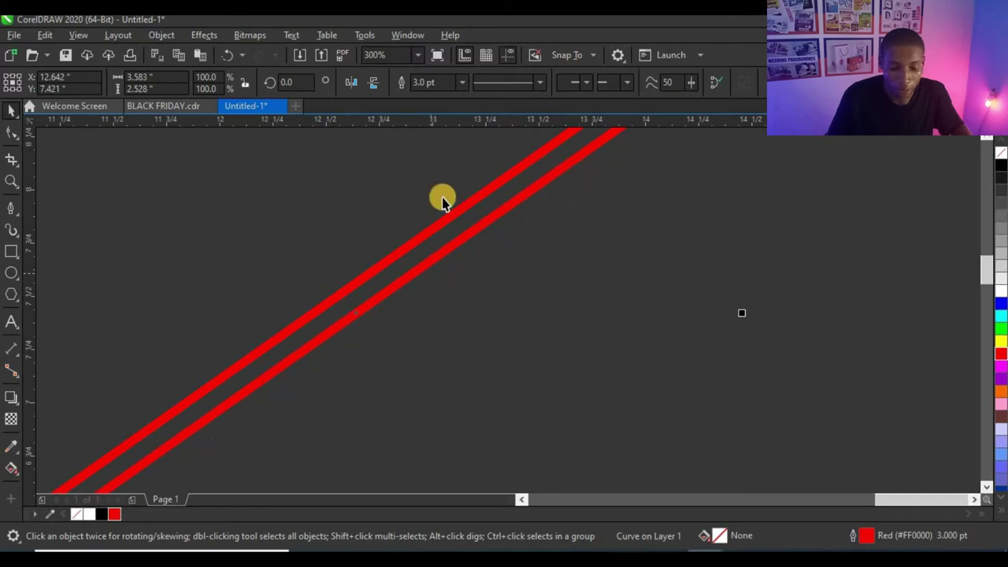
# Step: Repeat the offset duplication downward to build an evenly spaced stack of 29 parallel red lines
pyautogui.scroll(-6, 472, 228)
pyautogui.scroll(2, 426, 184)
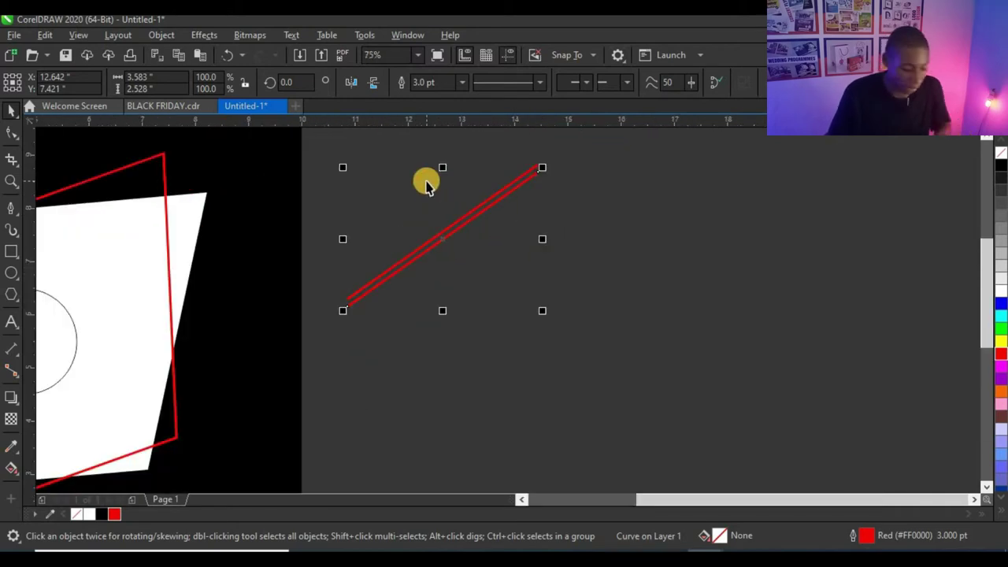
pyautogui.hotkey('ctrl', 'd')
pyautogui.hotkey('ctrl', 'd')
pyautogui.hotkey('ctrl', 'd')
pyautogui.hotkey('ctrl', 'd')
pyautogui.hotkey('ctrl', 'd')
pyautogui.hotkey('ctrl', 'd')
pyautogui.hotkey('ctrl', 'd')
pyautogui.hotkey('ctrl', 'd')
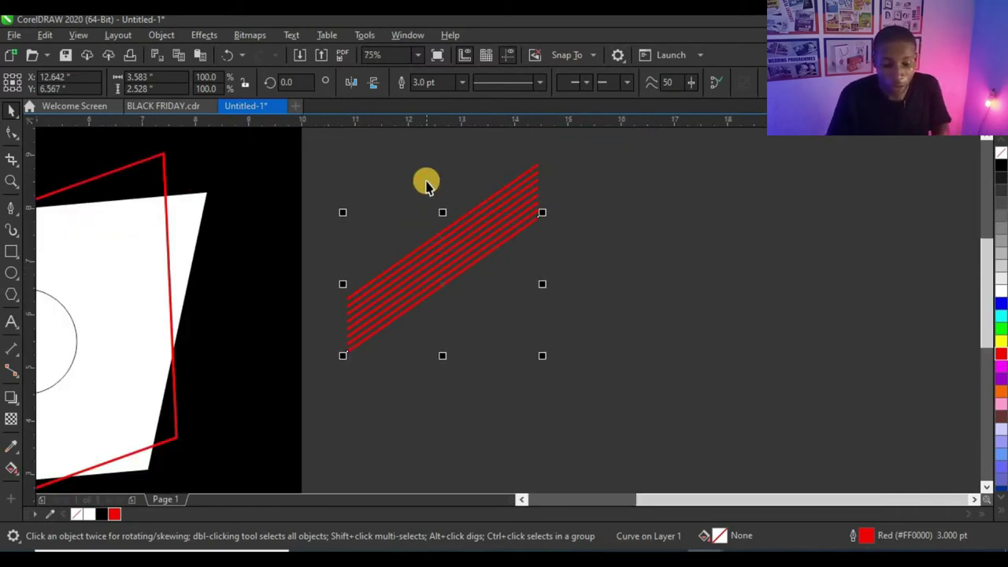
pyautogui.hotkey('ctrl', 'd')
pyautogui.hotkey('ctrl', 'd')
pyautogui.hotkey('ctrl', 'd')
pyautogui.hotkey('ctrl', 'd')
pyautogui.hotkey('ctrl', 'd')
pyautogui.hotkey('ctrl', 'd')
pyautogui.hotkey('ctrl', 'd')
pyautogui.hotkey('ctrl', 'd')
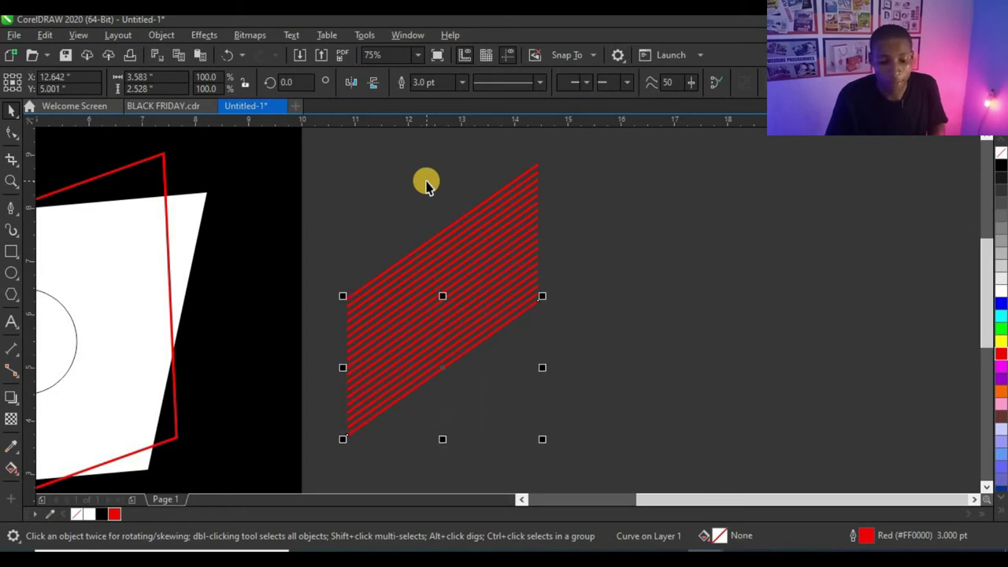
# Step: Group all the parallel red lines into one object
pyautogui.scroll(-2, 425, 185)
pyautogui.moveTo(346, 154); pyautogui.dragTo(452, 332)
pyautogui.hotkey('ctrl', 'g')
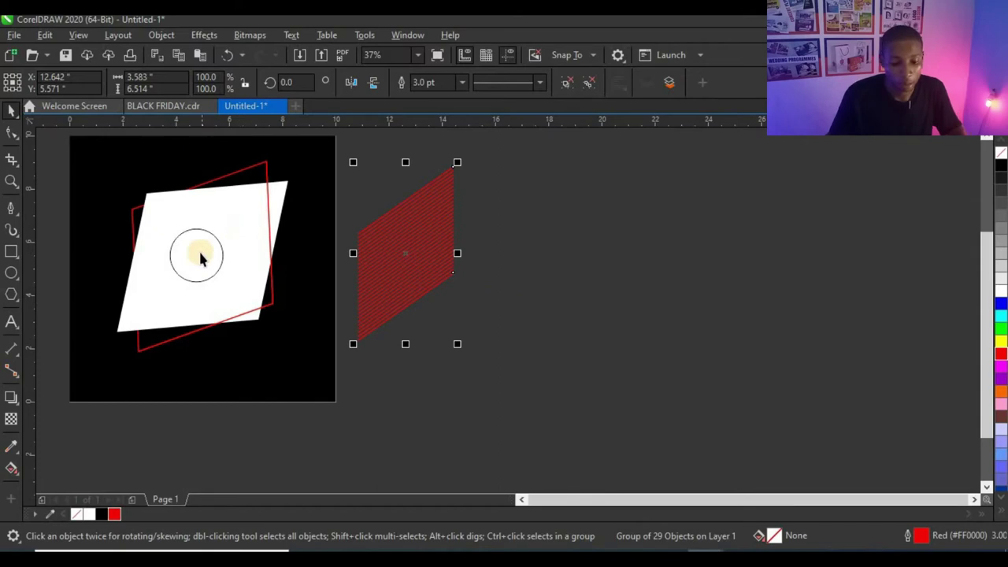
# Step: PowerClip the red line group inside the circle on the white panel and remove the circle's outline
pyautogui.scroll(2, 199, 257)
pyautogui.moveTo(644, 260); pyautogui.dragTo(220, 272)
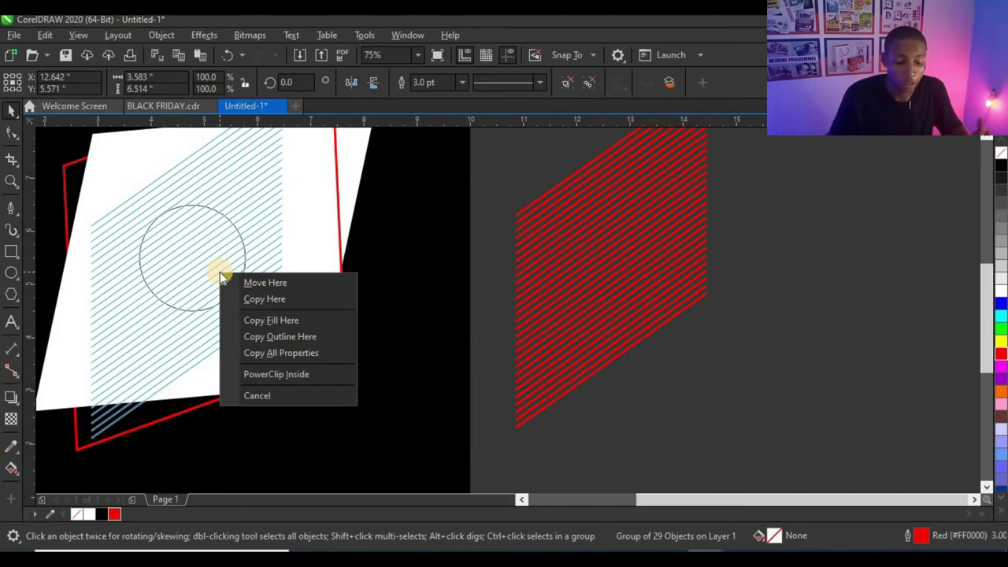
pyautogui.click(275, 374)
pyautogui.click(462, 295)
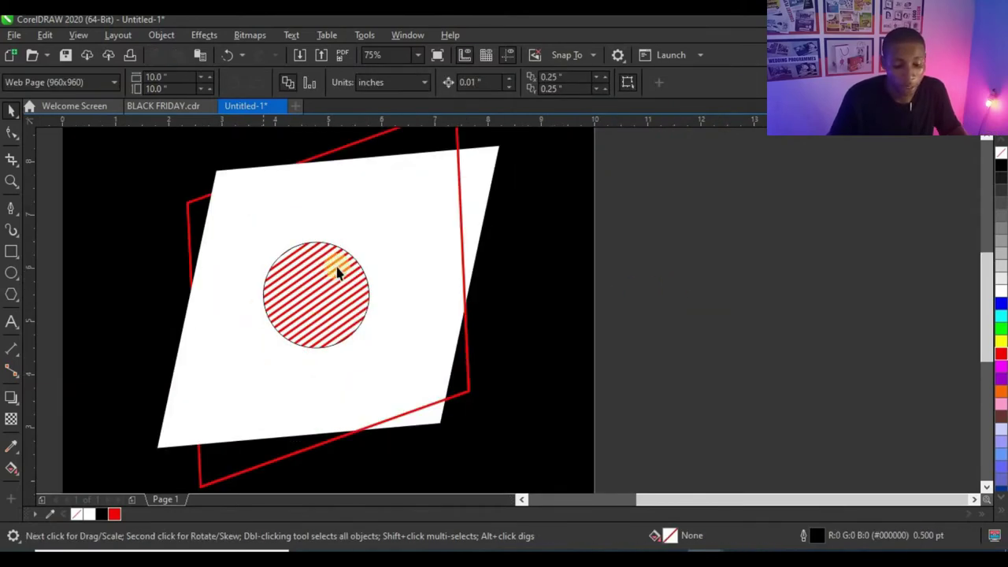
pyautogui.click(344, 301)
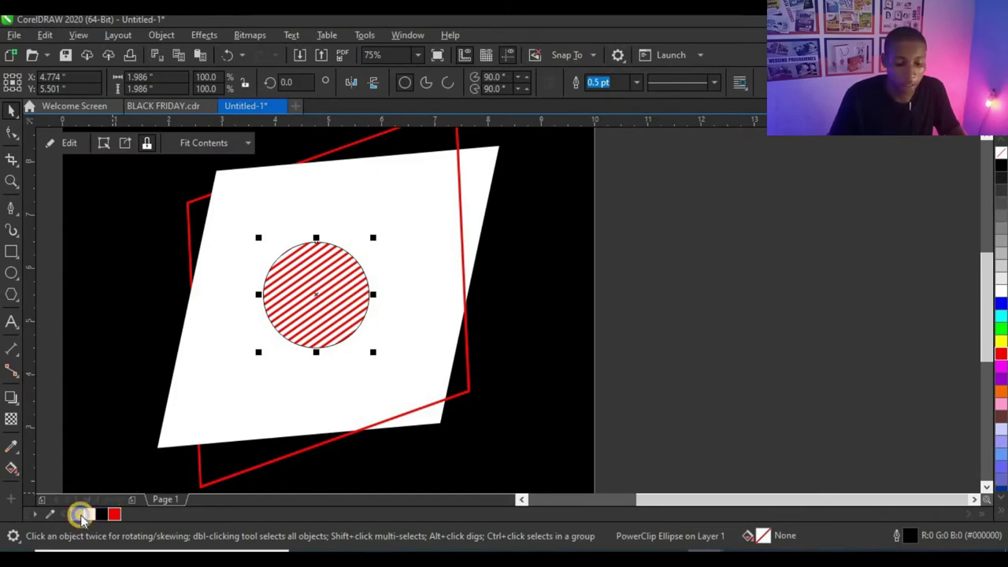
pyautogui.press('Escape')
# Step: Shrink the striped circle to about 1.49 inches and place it over the panel's lower-left corner, at about X 1.552, Y 2.376 inches
pyautogui.scroll(4, 327, 240)
pyautogui.scroll(-5, 328, 240)
pyautogui.scroll(3, 387, 265)
pyautogui.click(451, 211)
pyautogui.click(295, 362)
pyautogui.moveTo(295, 362); pyautogui.dragTo(306, 344)
pyautogui.moveTo(339, 308)
pyautogui.mouseDown()
pyautogui.moveTo(307, 360)
pyautogui.moveTo(281, 371)
pyautogui.mouseUp()
pyautogui.scroll(2, 310, 393)
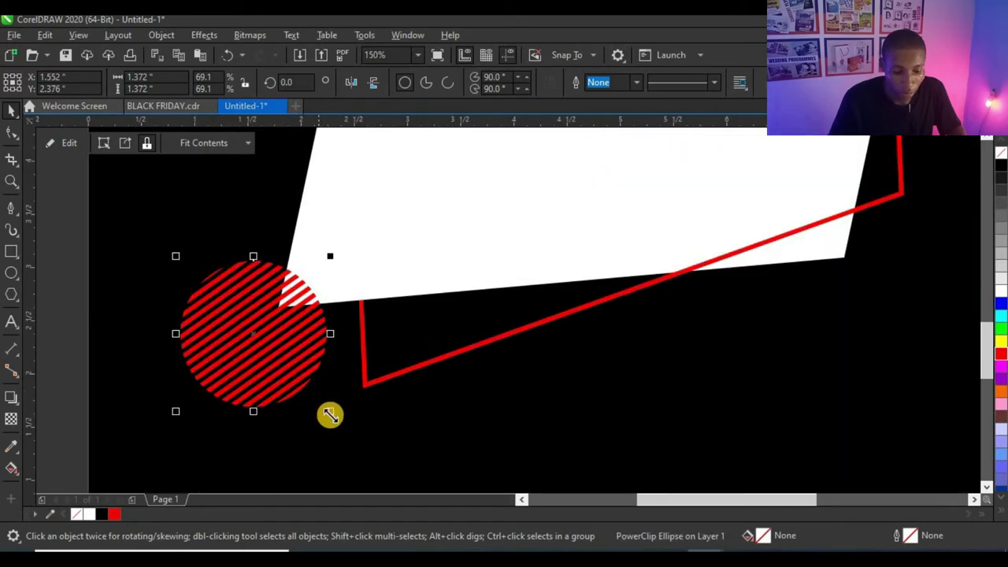
pyautogui.scroll(-6, 342, 359)
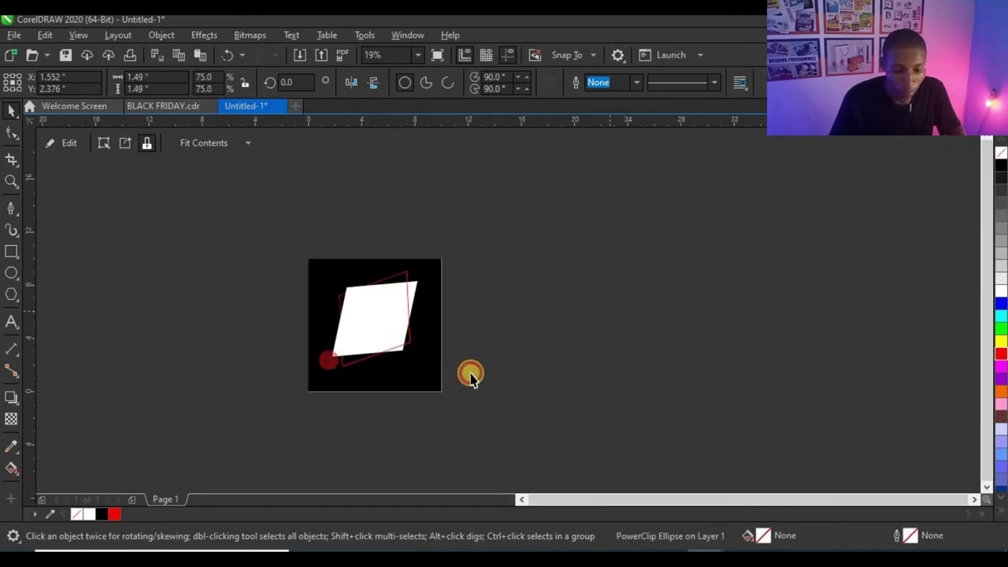
pyautogui.scroll(1, 378, 351)
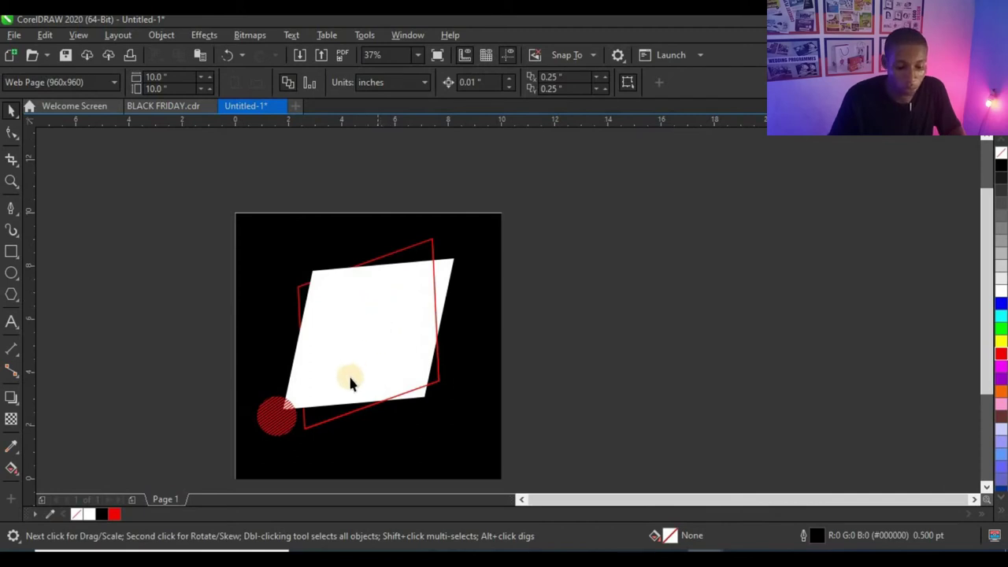
pyautogui.moveTo(275, 429); pyautogui.dragTo(277, 279)
pyautogui.rightClick(278, 285)
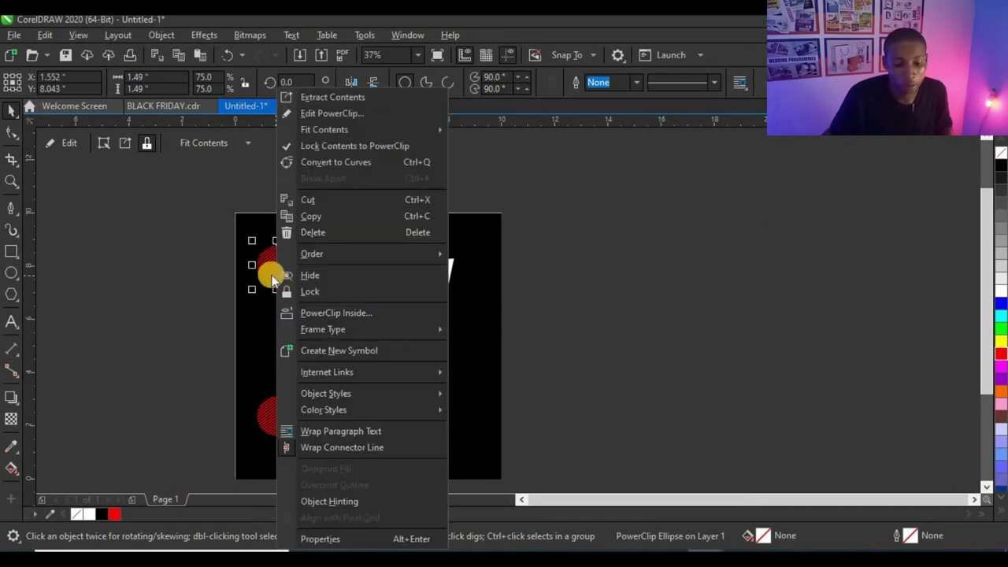
pyautogui.click(266, 270)
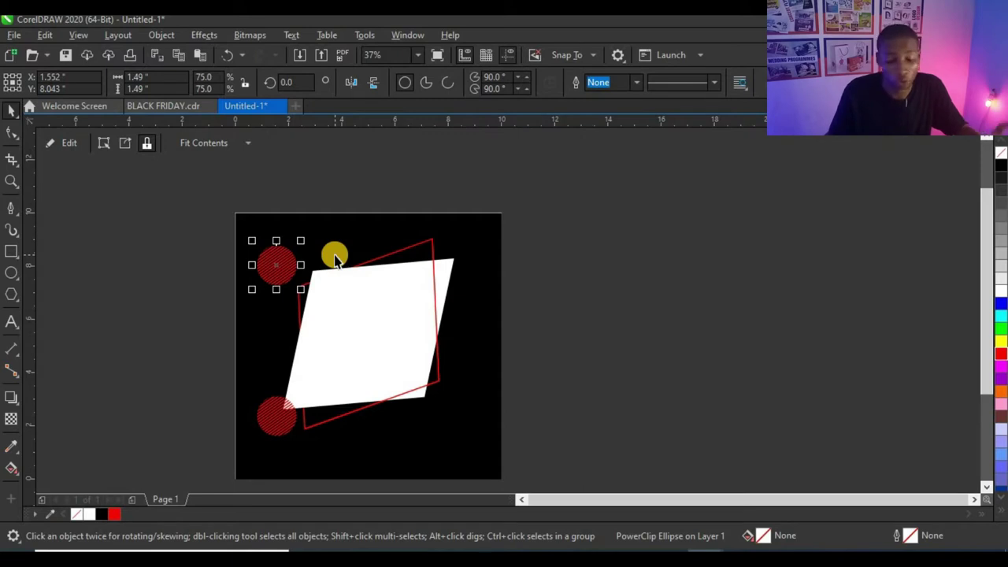
pyautogui.hotkey('ctrl', 'z')
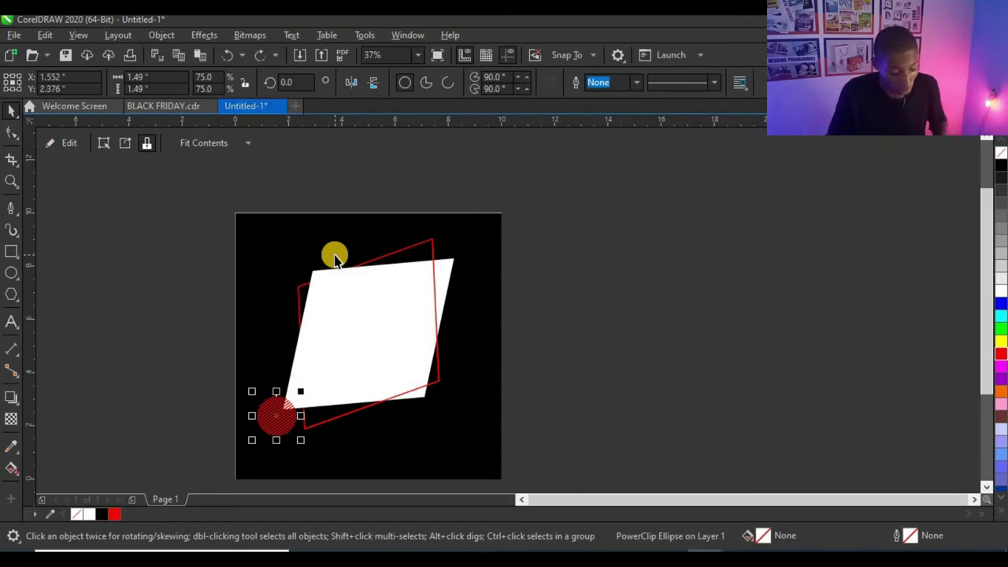
# Step: Copy the striped circle to about X 0.899, Y 7.473 inches and PowerClip the copy inside the black background
pyautogui.moveTo(291, 410); pyautogui.dragTo(229, 309)
pyautogui.scroll(2, 287, 228)
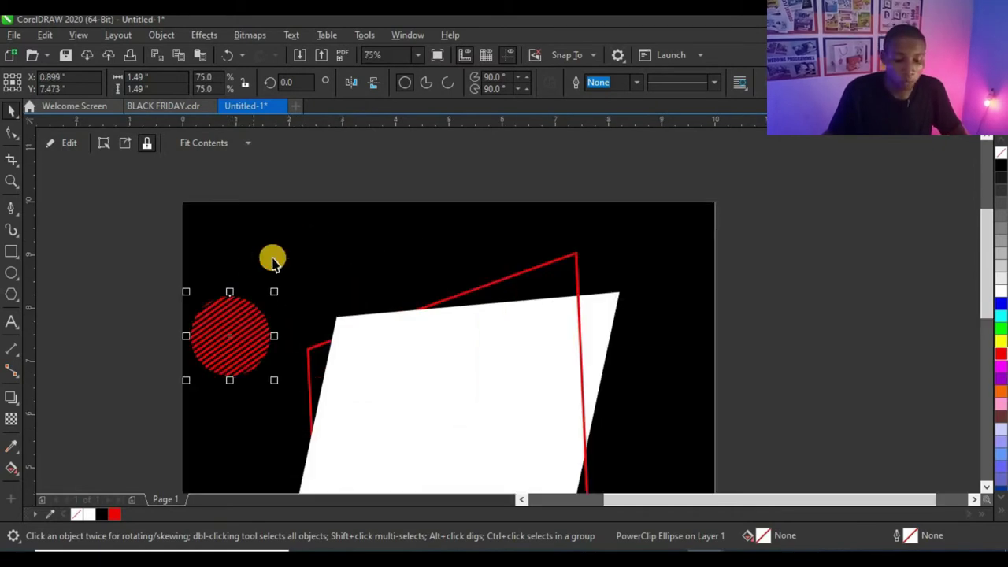
pyautogui.rightClick(227, 333)
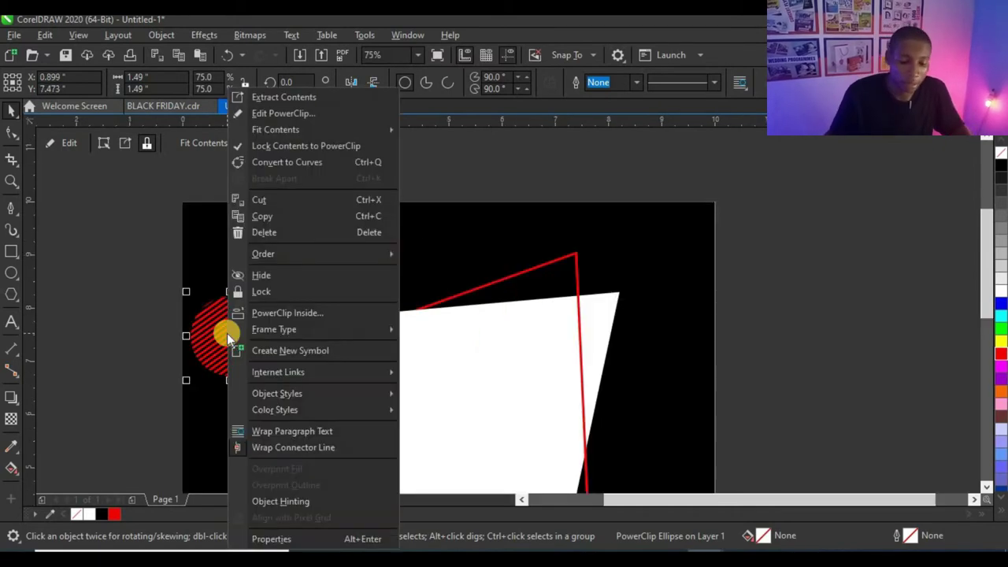
pyautogui.click(266, 314)
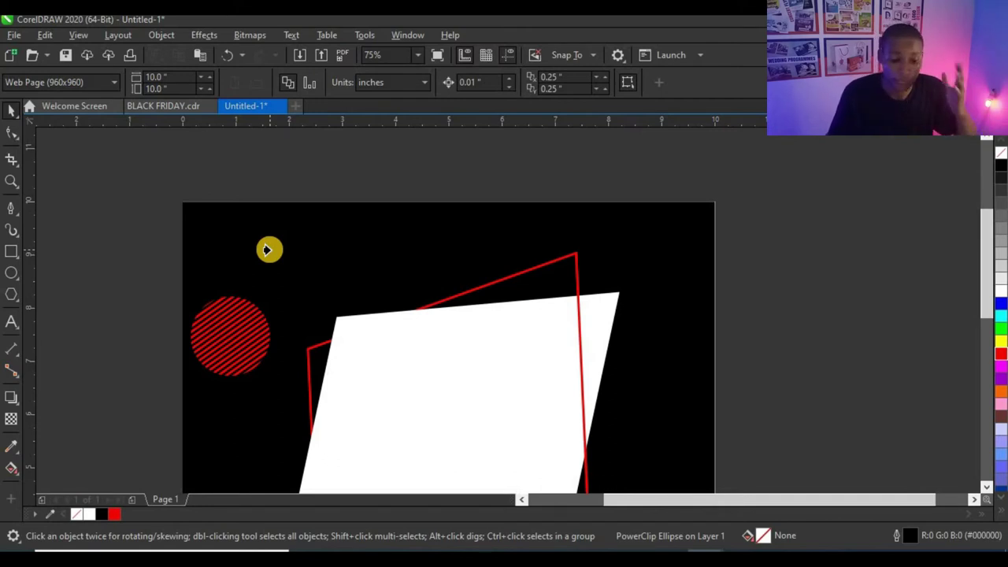
pyautogui.click(267, 250)
# Step: Enlarge the clipped striped circle to about 3.286 inches and move it over the page's upper-left corner, at about X -0.447, Y 9.565 inches
pyautogui.scroll(-2, 262, 268)
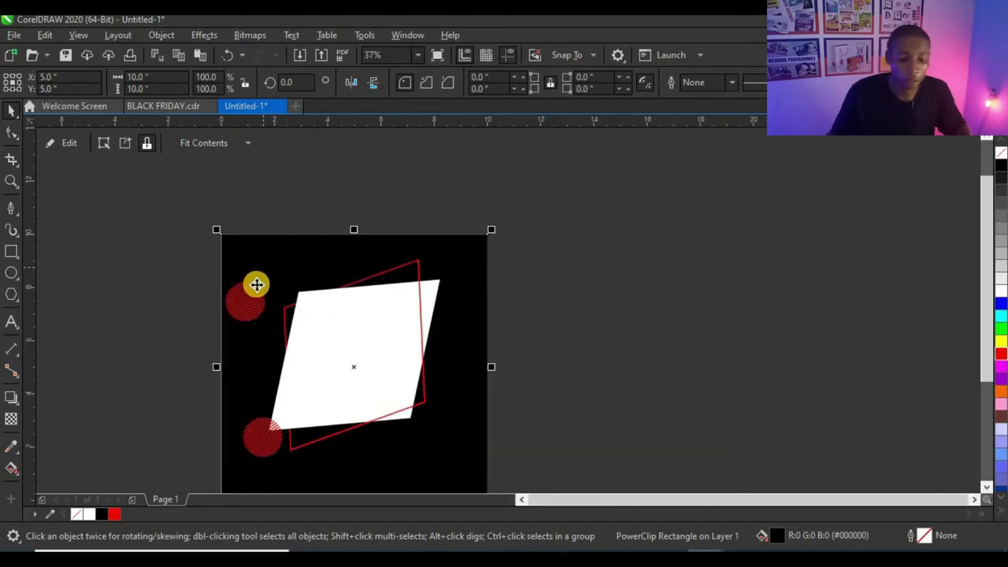
pyautogui.moveTo(253, 294)
pyautogui.mouseDown()
pyautogui.moveTo(245, 260)
pyautogui.moveTo(216, 229)
pyautogui.moveTo(182, 231)
pyautogui.moveTo(204, 226)
pyautogui.mouseUp()
pyautogui.scroll(2, 240, 261)
pyautogui.moveTo(136, 185); pyautogui.dragTo(191, 143)
pyautogui.moveTo(234, 264); pyautogui.dragTo(234, 272)
pyautogui.scroll(-2, 232, 272)
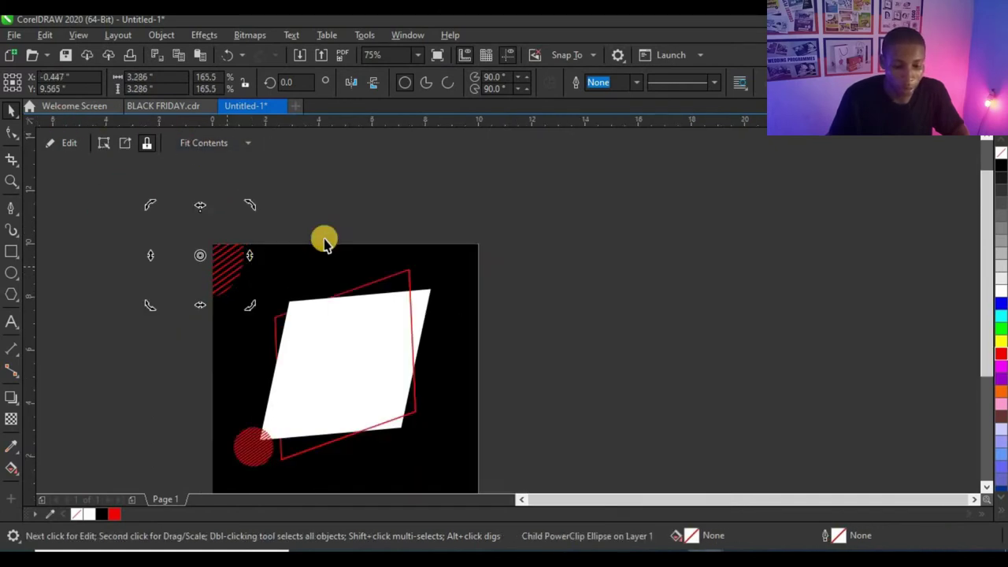
pyautogui.click(461, 198)
# Step: Draw a circle about 1.611 inches wide near the white panel's lower-right corner, filled red with no outline
pyautogui.scroll(1, 327, 288)
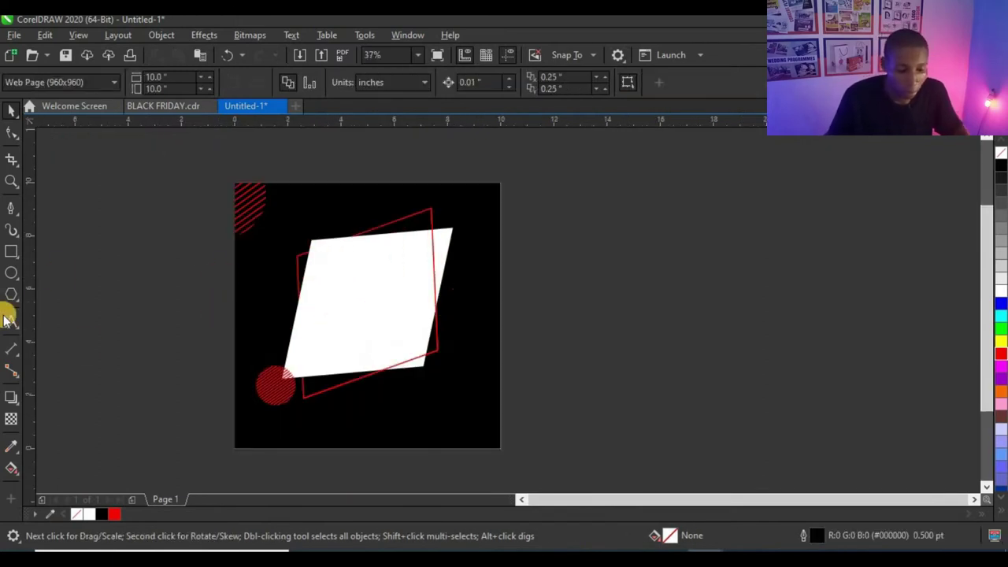
pyautogui.click(12, 273)
pyautogui.scroll(1, 388, 380)
pyautogui.moveTo(364, 309); pyautogui.dragTo(392, 387)
pyautogui.click(11, 114)
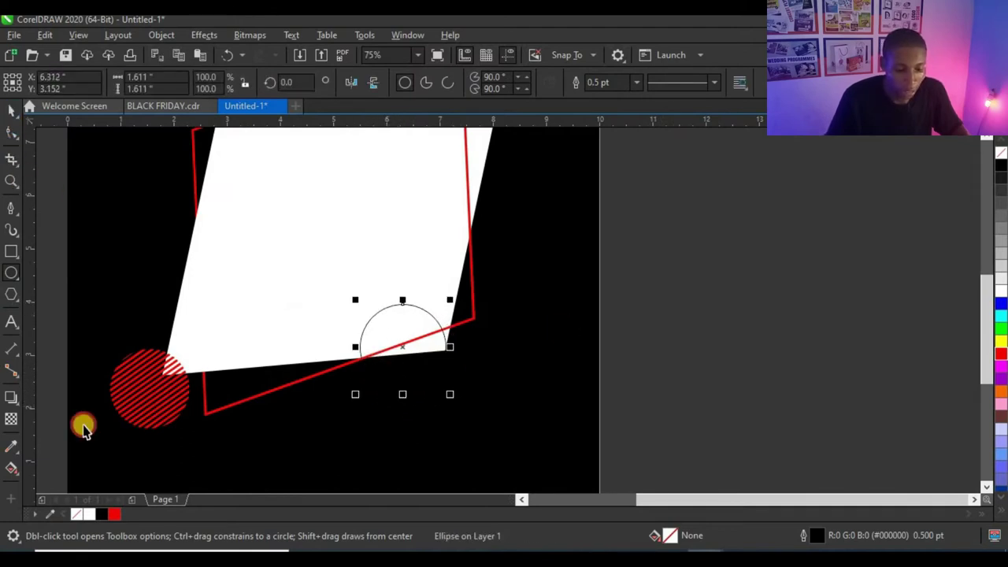
pyautogui.click(114, 513)
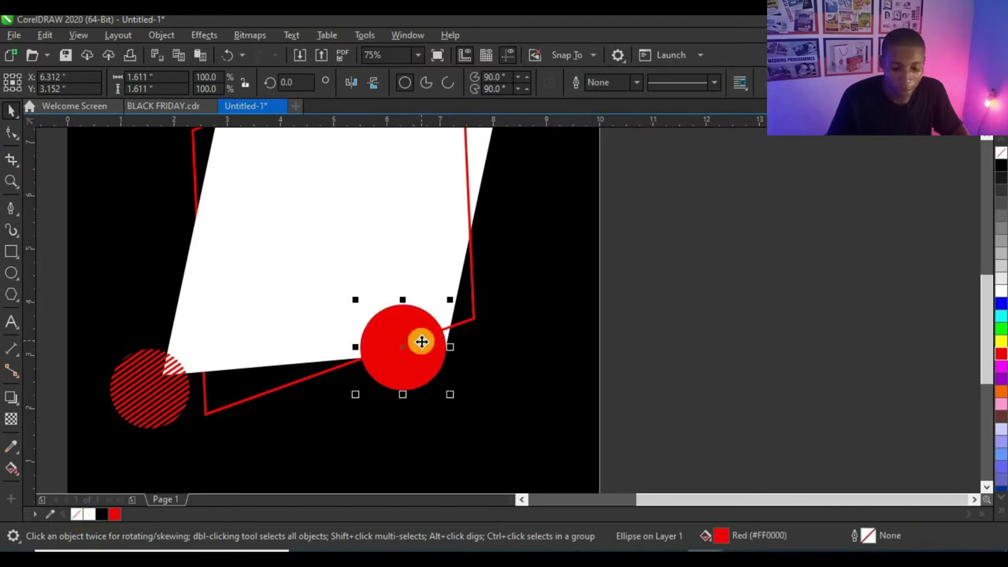
# Step: Adjust the solid red circle's position so it overlaps the panel's lower edge just inside the lower-right corner
pyautogui.scroll(2, 417, 350)
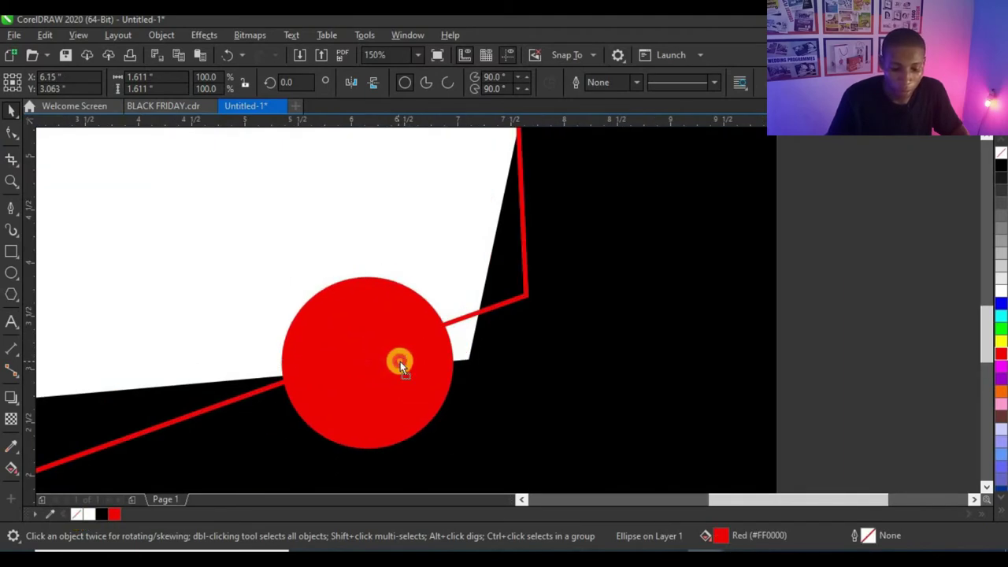
pyautogui.moveTo(400, 361); pyautogui.dragTo(418, 320)
pyautogui.scroll(-2, 419, 320)
pyautogui.click(669, 281)
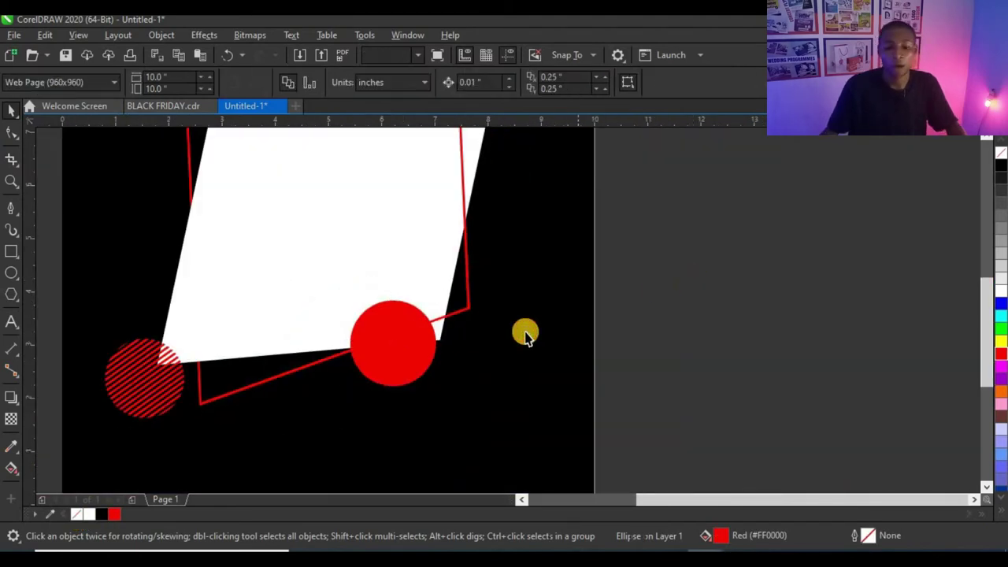
pyautogui.scroll(-2, 525, 329)
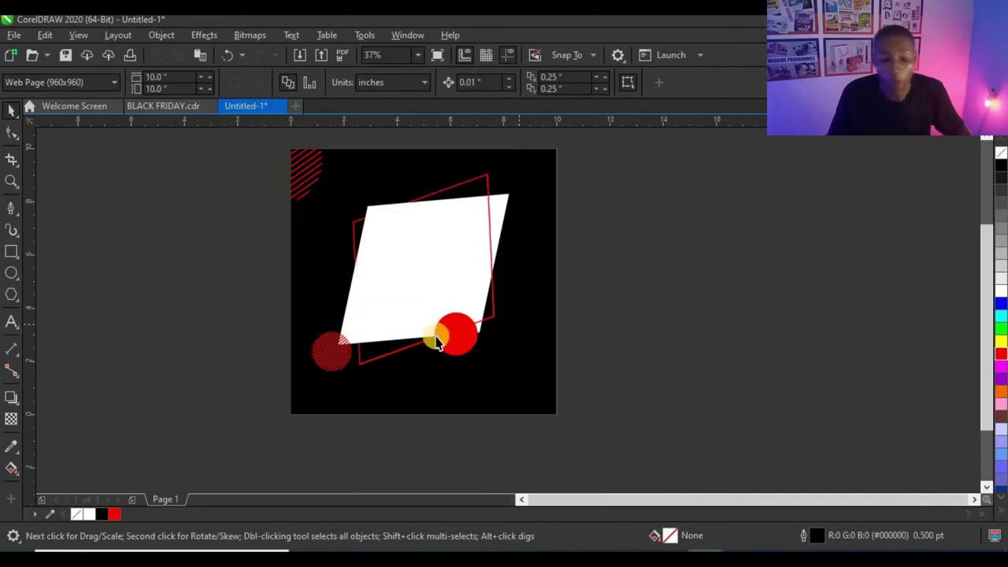
pyautogui.click(439, 340)
pyautogui.scroll(4, 437, 346)
pyautogui.moveTo(430, 388); pyautogui.dragTo(427, 383)
pyautogui.scroll(-5, 654, 302)
pyautogui.press('Escape')
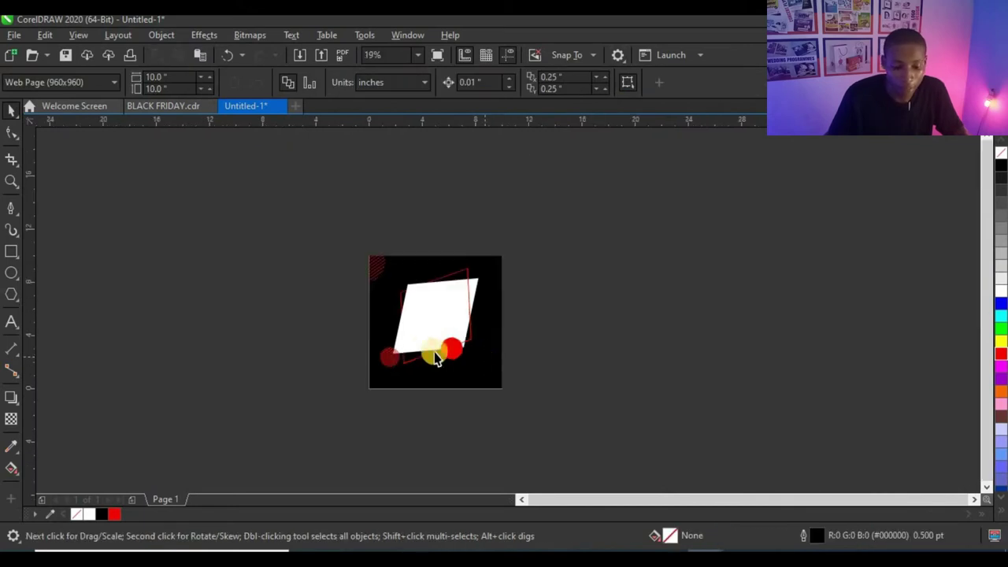
# Step: Add the artistic text "BLACK FRIDAY" inside the white panel
pyautogui.scroll(2, 425, 338)
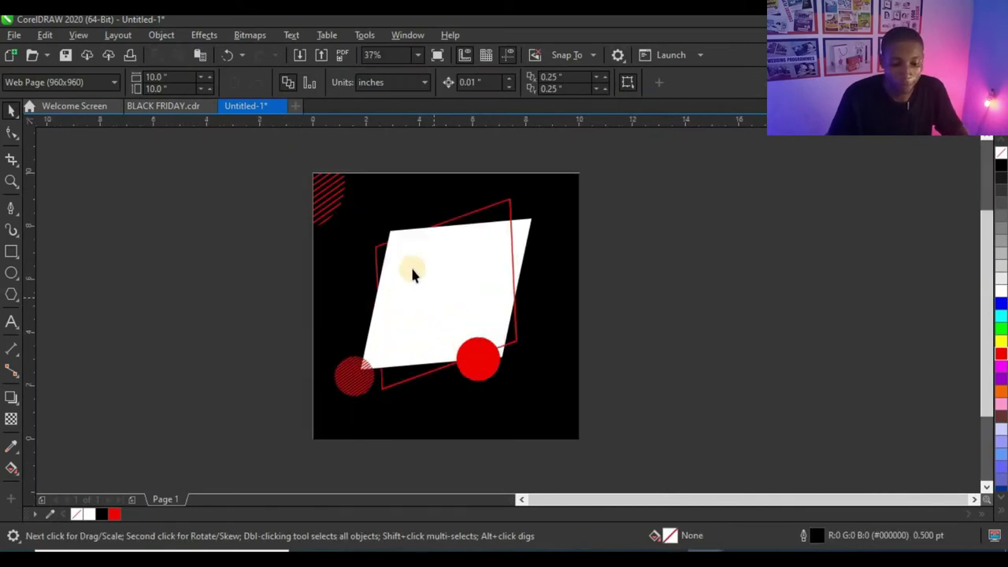
pyautogui.click(8, 323)
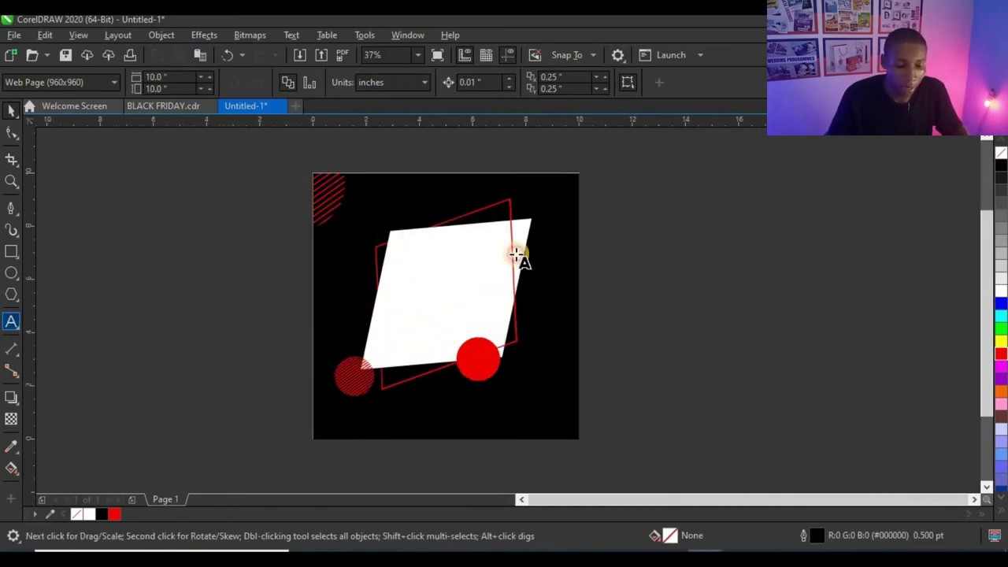
pyautogui.scroll(2, 407, 254)
pyautogui.click(469, 300)
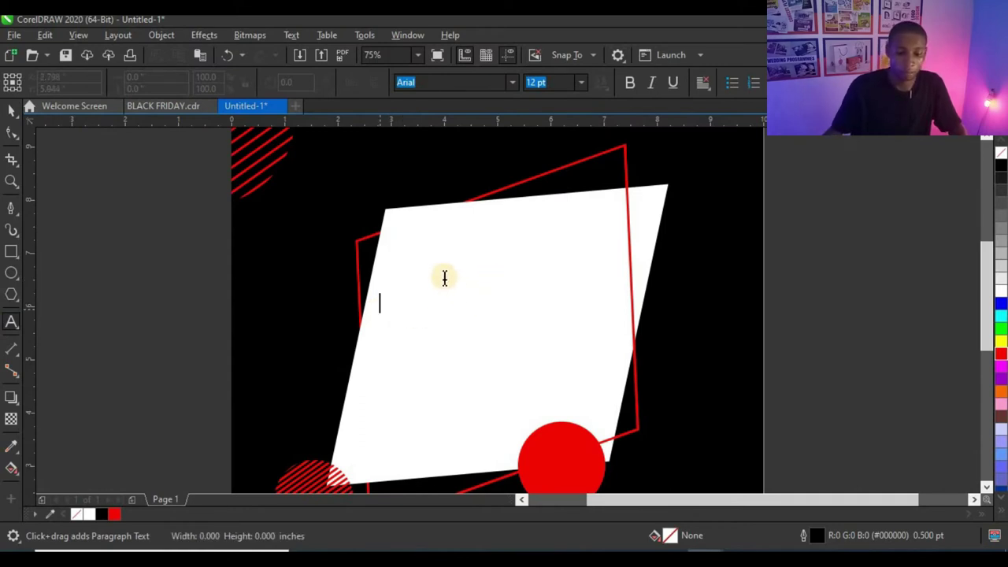
pyautogui.write('BL')
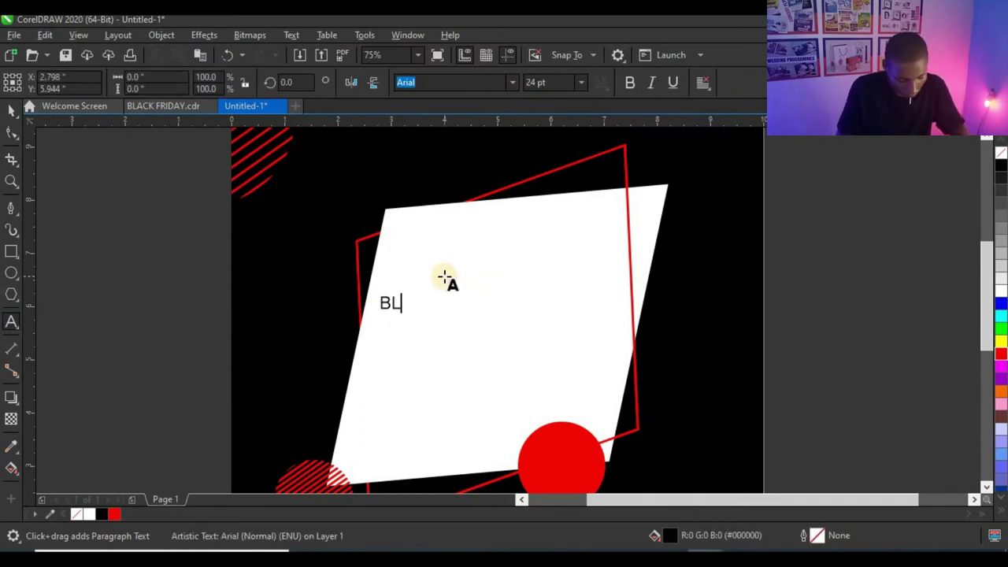
pyautogui.write('ACK FRIDAY')
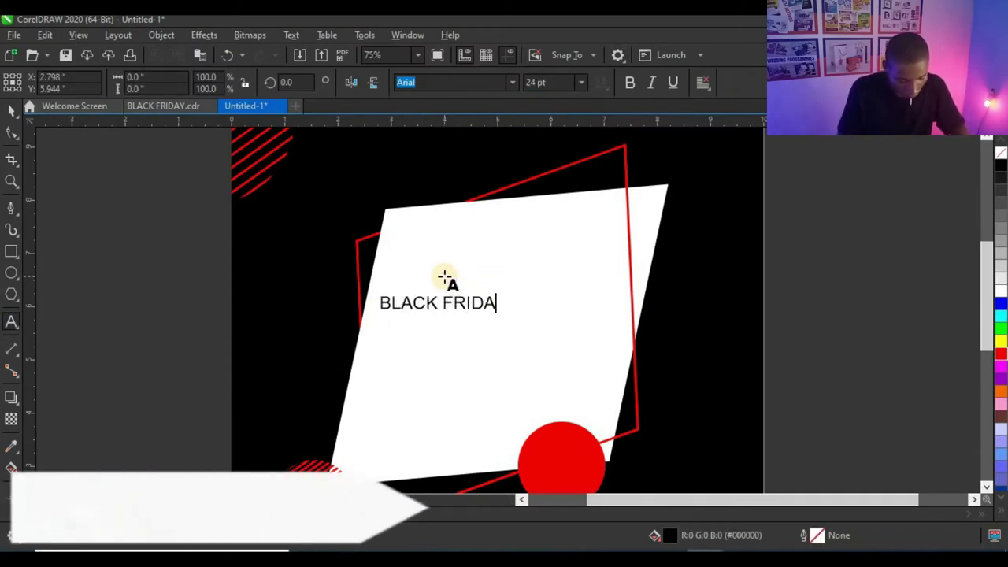
pyautogui.click(455, 299)
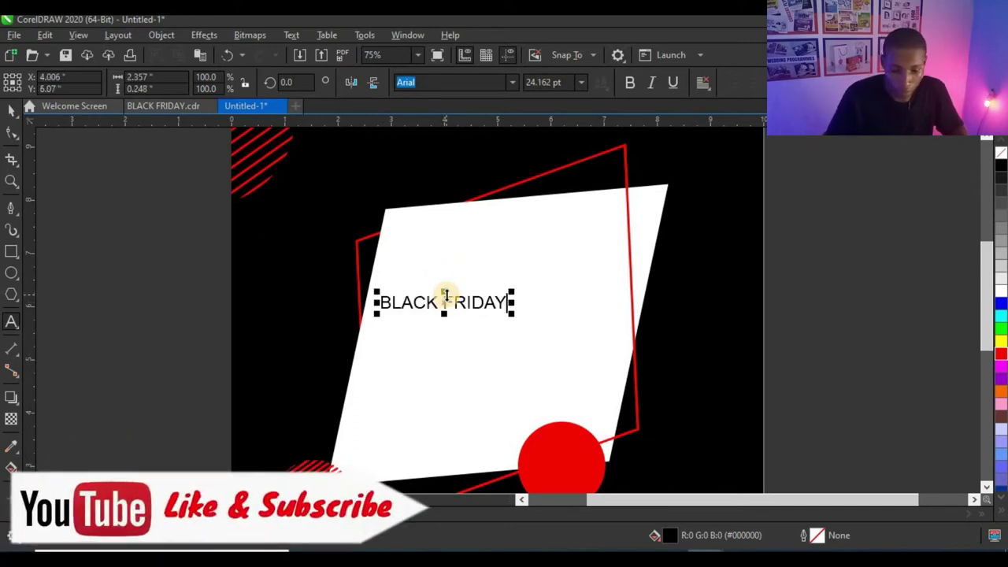
# Step: Split the headline onto two lines, with BLACK above FRIDAY
pyautogui.scroll(2, 446, 296)
pyautogui.doubleClick(443, 312)
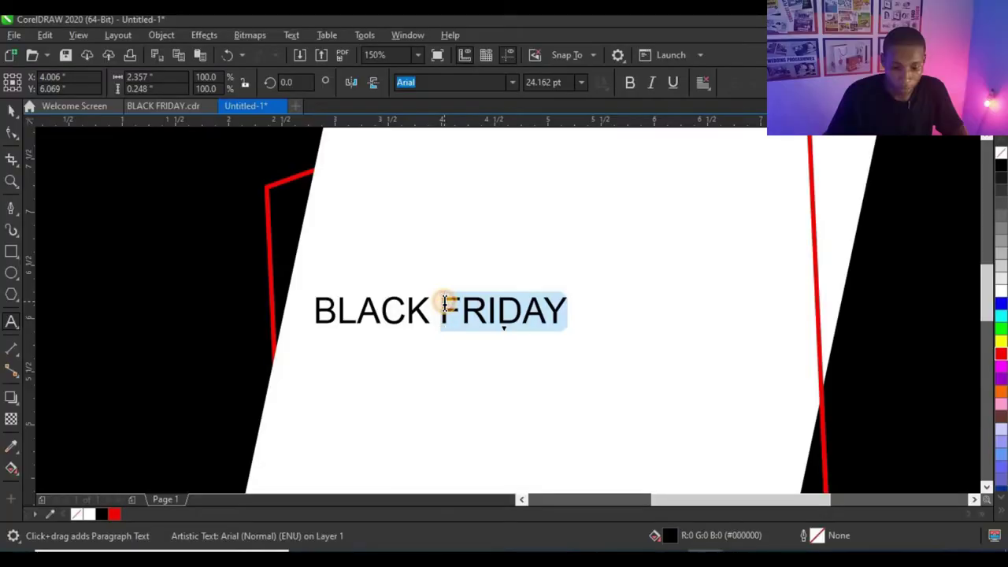
pyautogui.click(443, 303)
pyautogui.press('Return')
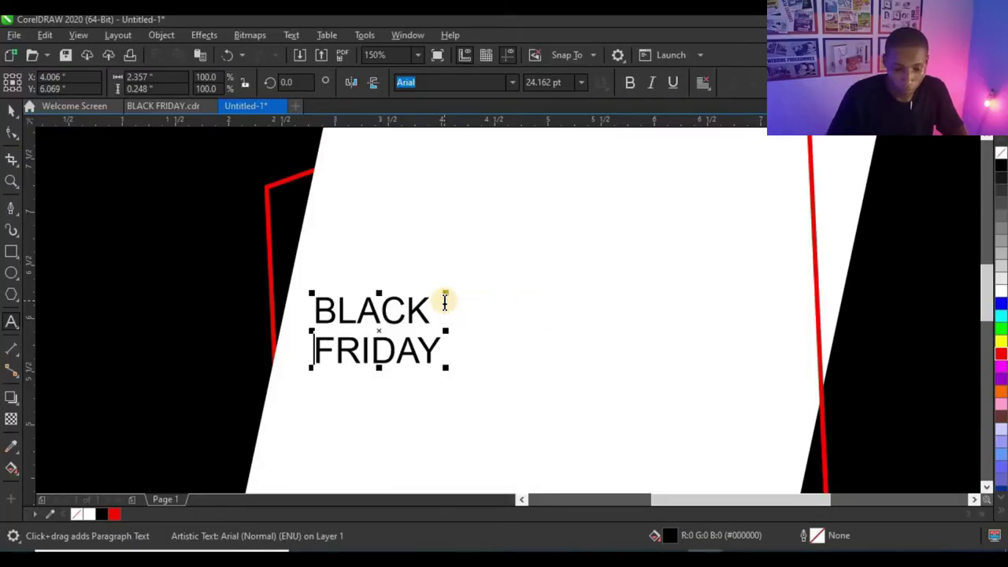
# Step: Set the font of the two-line headline to TT Directors DEMO Black
pyautogui.click(11, 111)
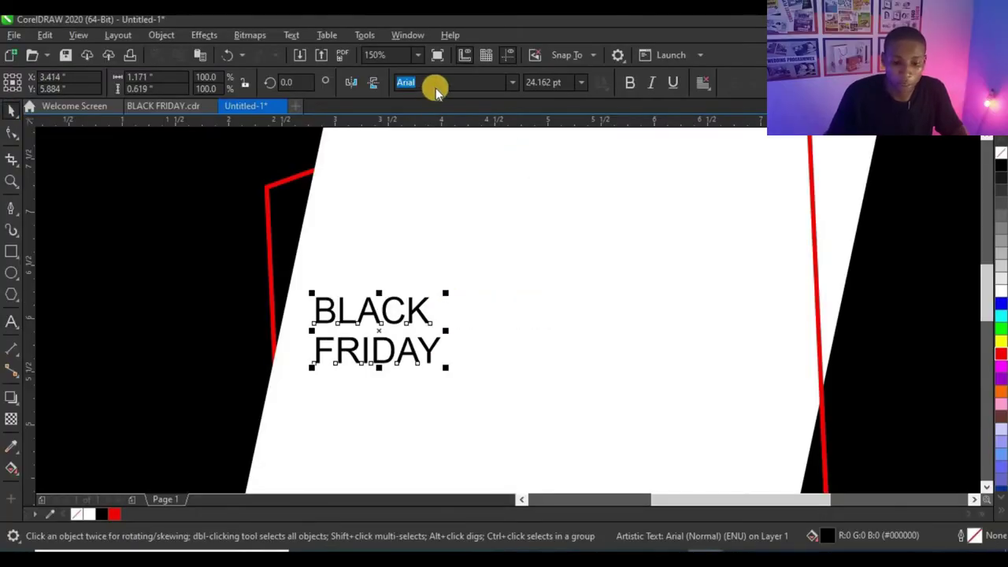
pyautogui.press('BackSpace')
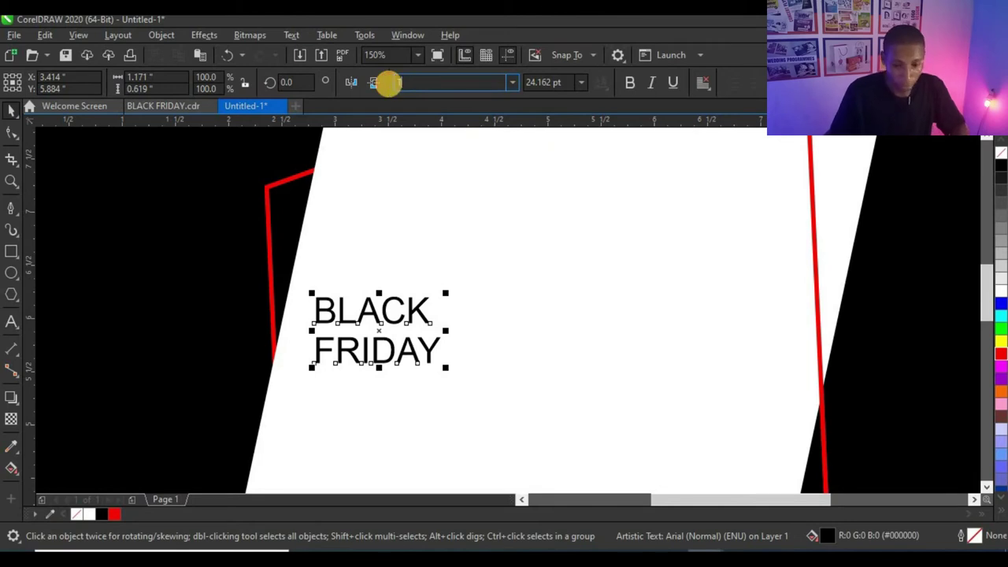
pyautogui.write('T')
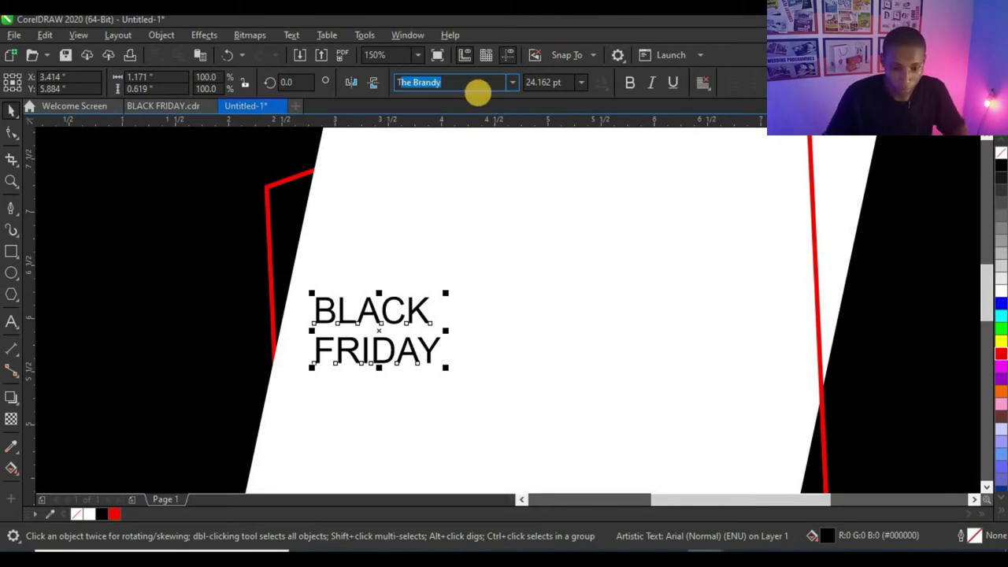
pyautogui.write('T Directors DEMO')
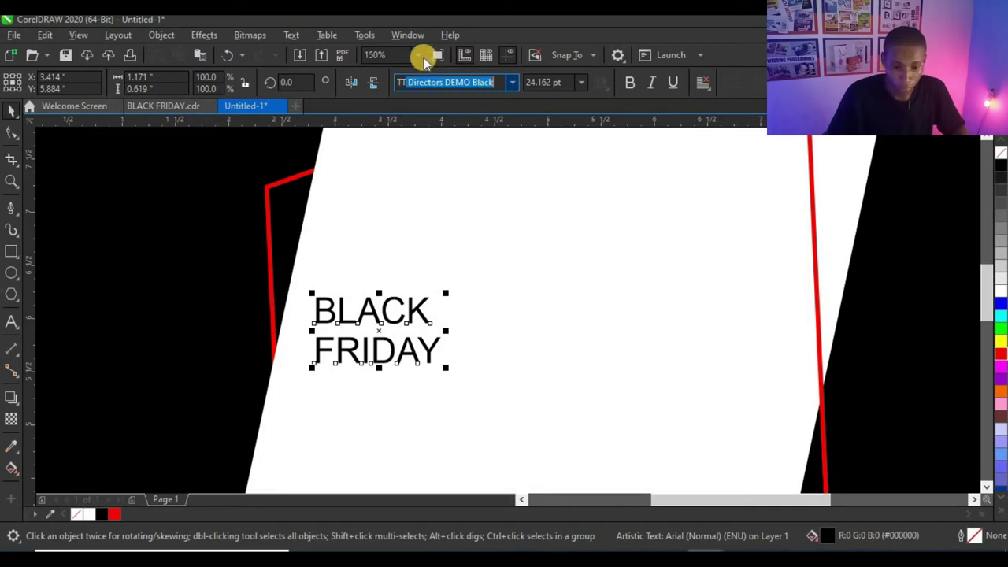
pyautogui.press('Return')
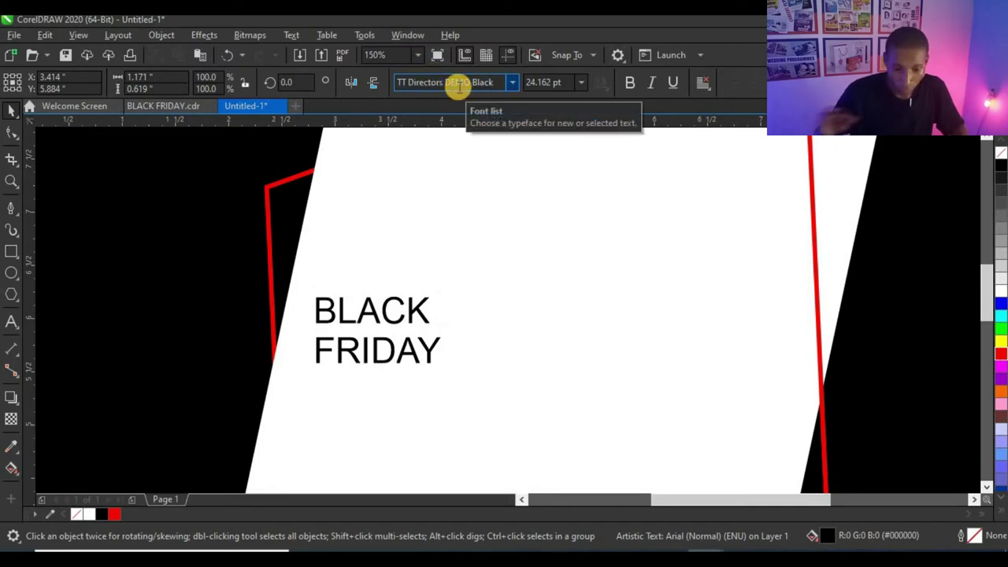
# Step: Tighten the line spacing between BLACK and FRIDAY
pyautogui.click(9, 131)
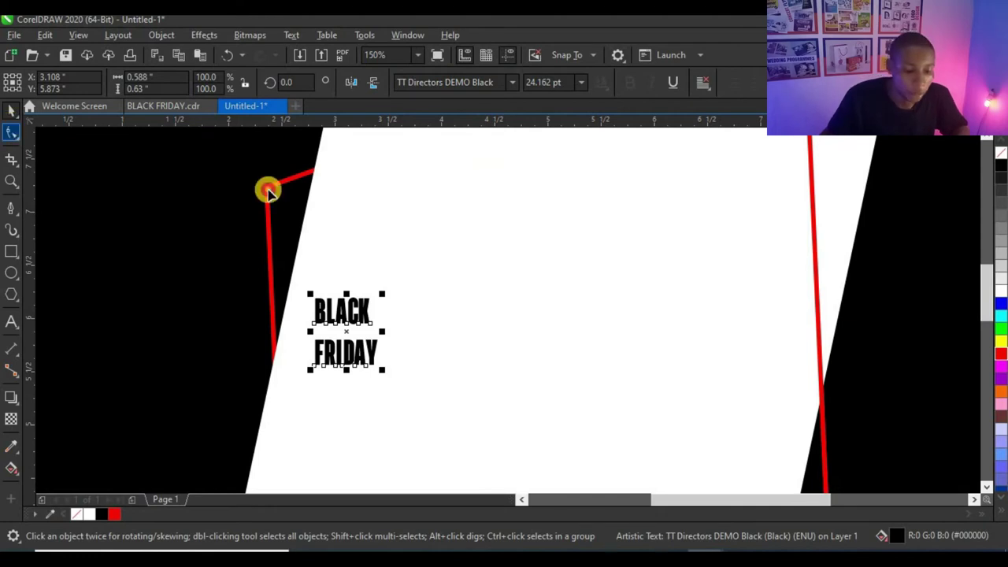
pyautogui.moveTo(308, 368); pyautogui.dragTo(318, 345)
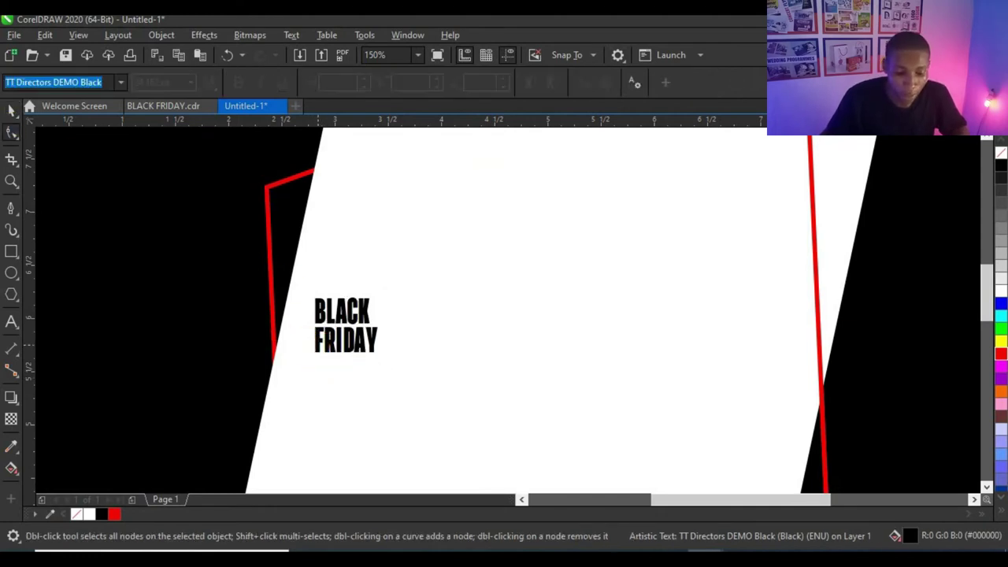
pyautogui.click(11, 111)
# Step: Enlarge the headline to about 3.325 × 2.885 inches and position it in the upper part of the white panel
pyautogui.scroll(-2, 332, 217)
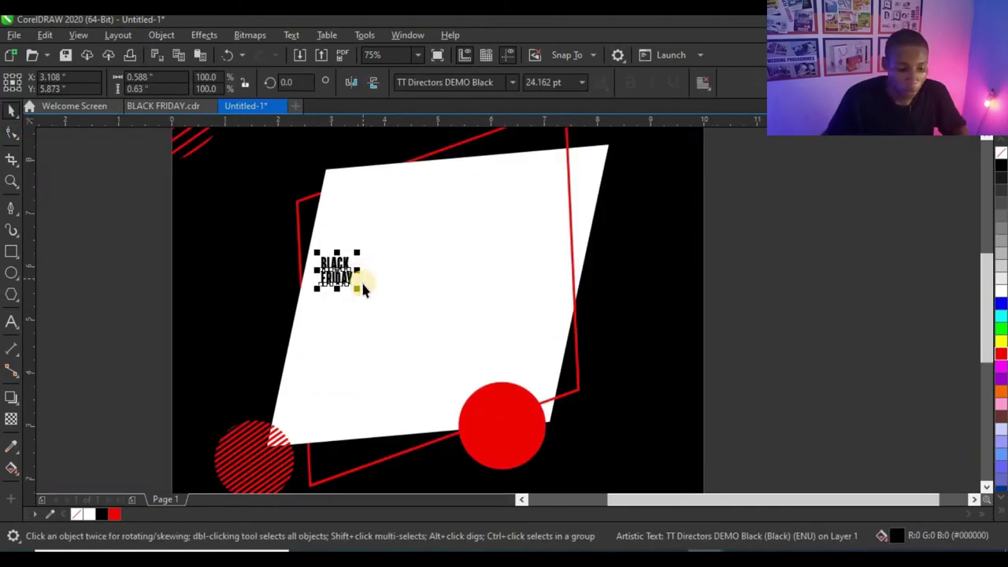
pyautogui.moveTo(359, 292); pyautogui.dragTo(495, 418)
pyautogui.moveTo(450, 364); pyautogui.dragTo(482, 307)
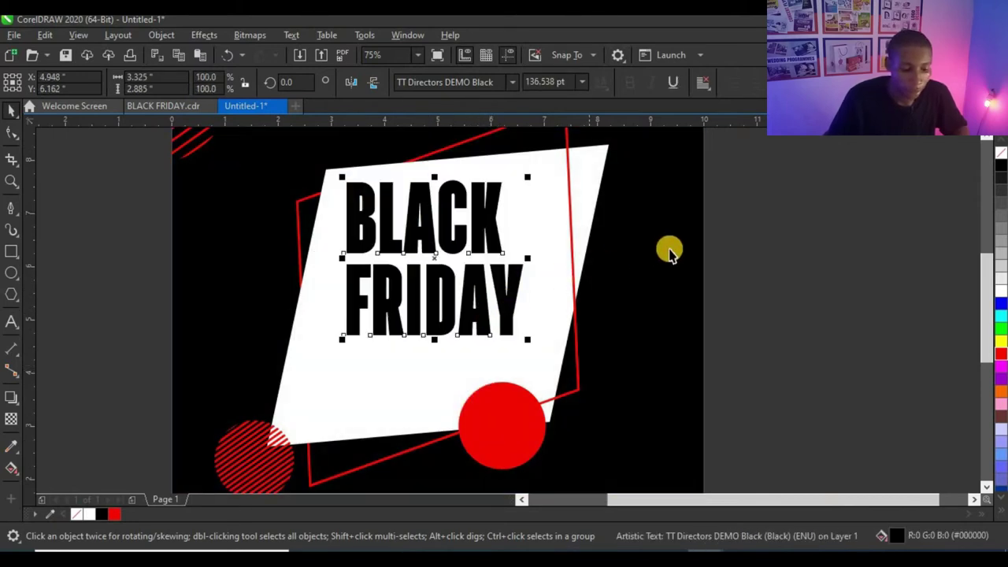
# Step: Add "SUPER SALE" as a third line below FRIDAY and break the text apart into separate lines
pyautogui.doubleClick(510, 309)
pyautogui.press('Return')
pyautogui.write('SUPER')
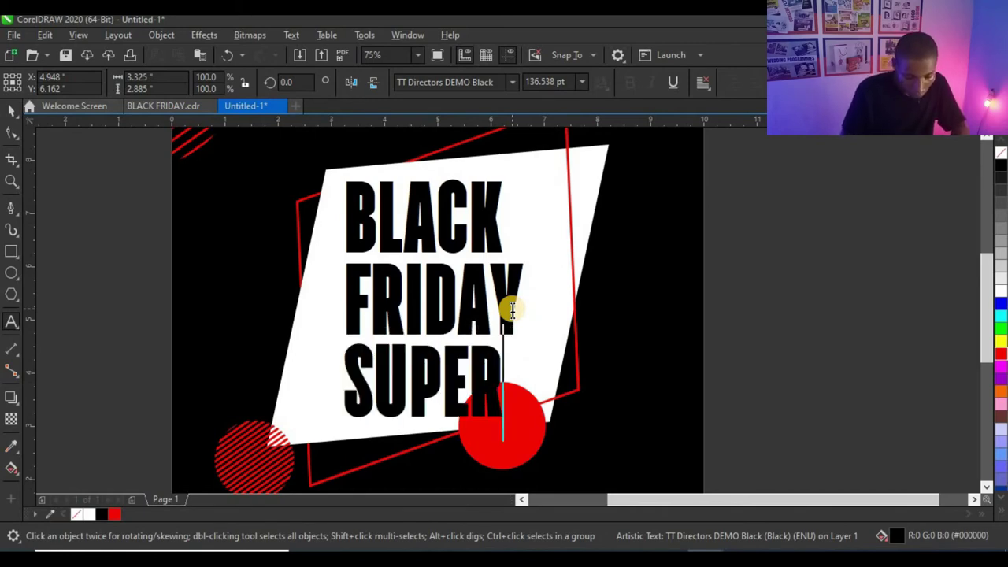
pyautogui.write(' SAL')
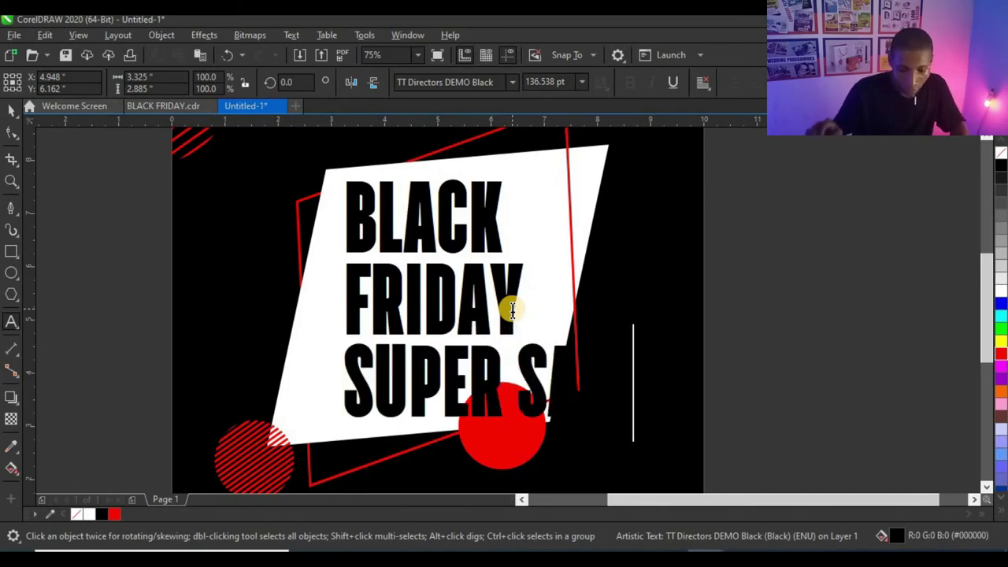
pyautogui.press('Escape')
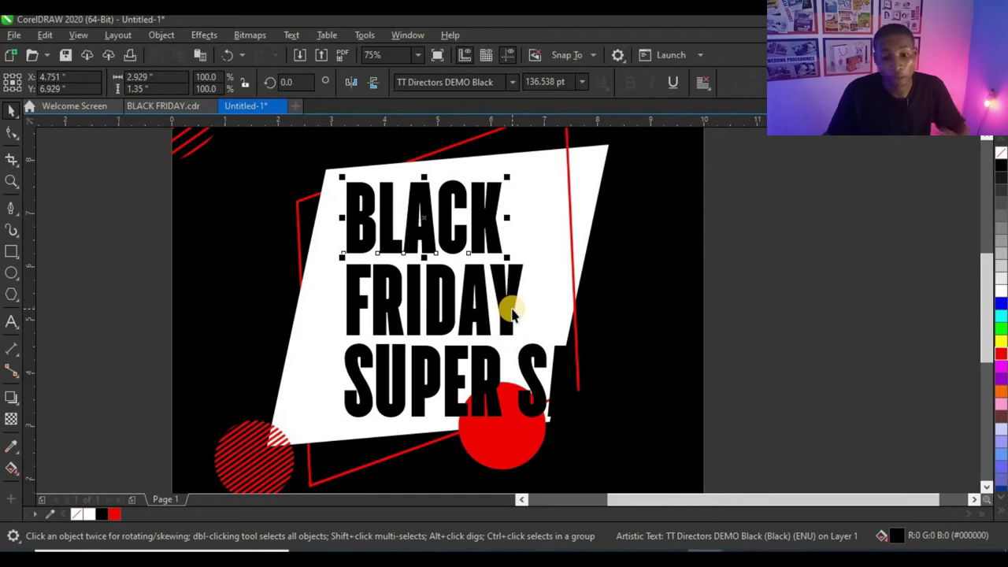
# Step: Move the FRIDAY line slightly closer to BLACK, to about Y 5.445 inches
pyautogui.click(512, 311)
pyautogui.scroll(2, 512, 311)
pyautogui.moveTo(510, 307); pyautogui.dragTo(490, 353)
pyautogui.scroll(-2, 491, 353)
# Step: Shrink SUPER SALE to about 2.272 inches wide and place it just beneath FRIDAY, aligned to its left edge
pyautogui.click(518, 387)
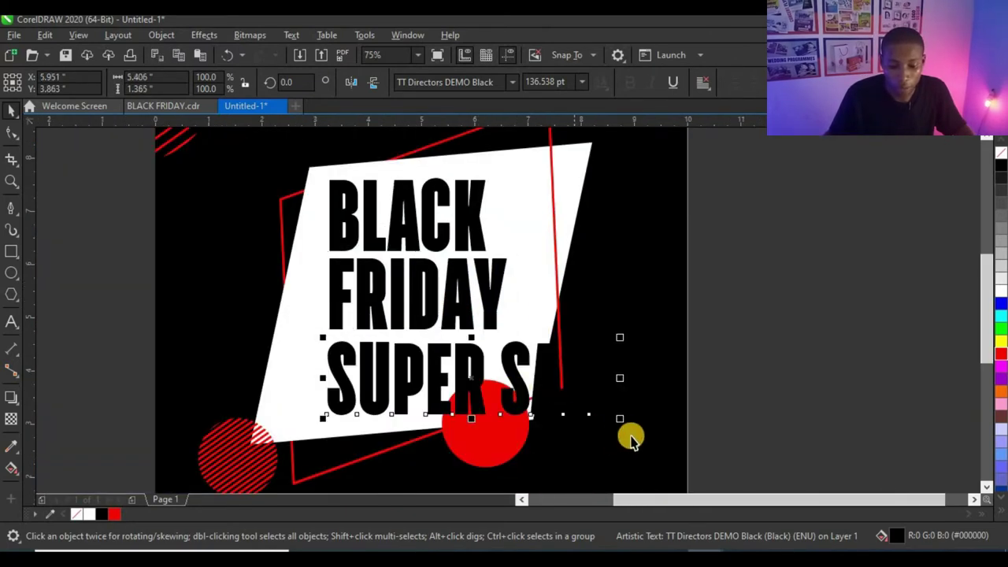
pyautogui.moveTo(620, 419); pyautogui.dragTo(452, 416)
pyautogui.click(418, 359)
pyautogui.scroll(2, 418, 359)
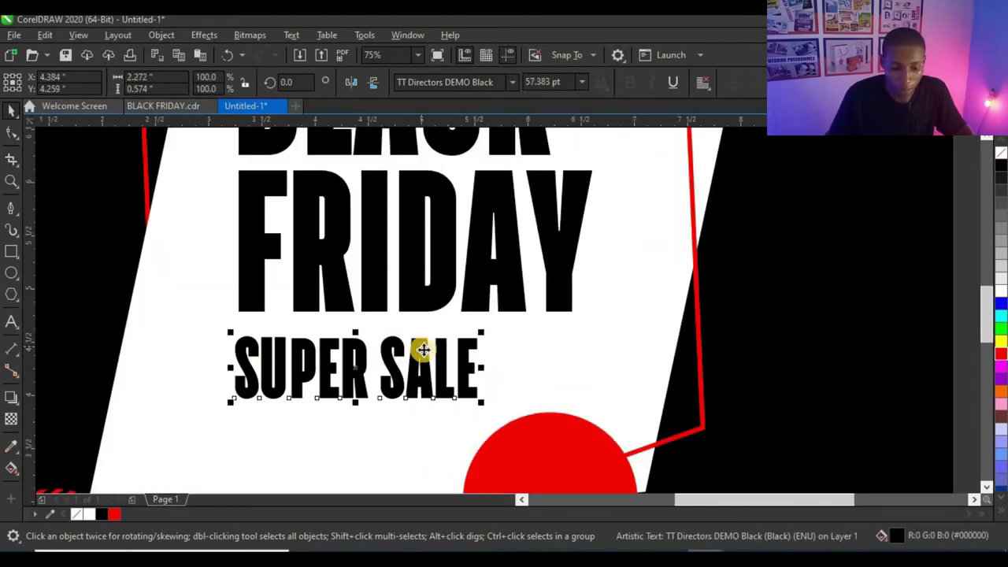
pyautogui.scroll(-2, 427, 359)
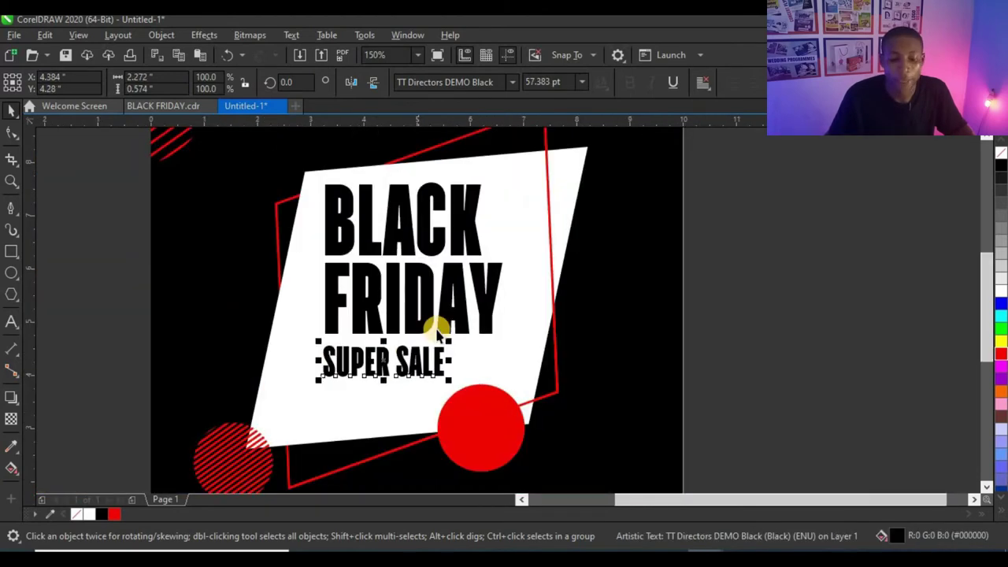
# Step: Fill FRIDAY with red and enlarge the three text lines together to about 3.66 × 3.931 inches
pyautogui.click(449, 281)
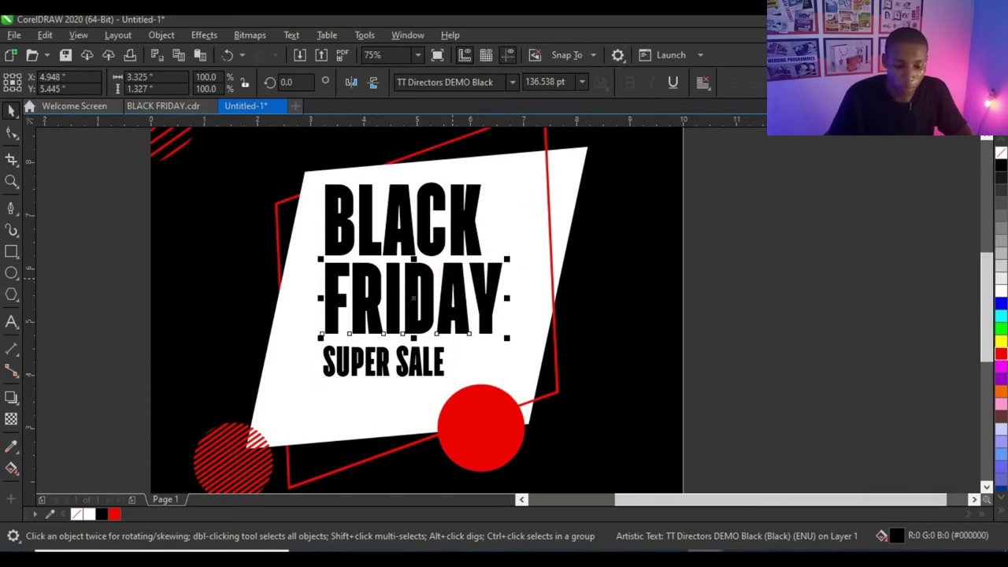
pyautogui.click(114, 513)
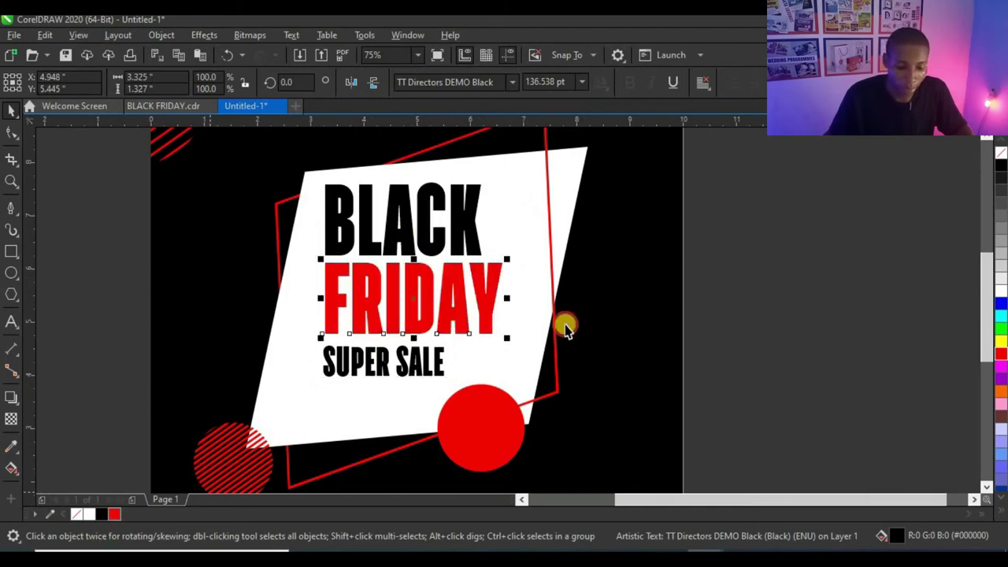
pyautogui.keyDown('shift'); pyautogui.click(460, 211); pyautogui.keyUp('shift')
pyautogui.keyDown('shift'); pyautogui.click(409, 363); pyautogui.keyUp('shift')
pyautogui.moveTo(322, 373); pyautogui.dragTo(315, 383)
pyautogui.moveTo(499, 190); pyautogui.dragTo(517, 169)
# Step: Skew the three text lines horizontally to follow the white panel's slanted side and group them
pyautogui.click(489, 308)
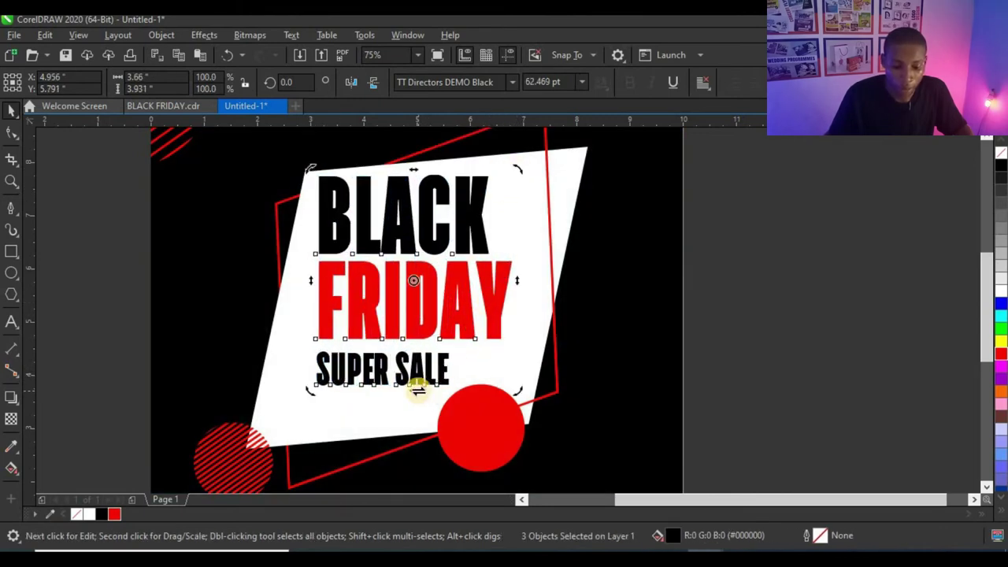
pyautogui.moveTo(403, 394); pyautogui.dragTo(367, 394)
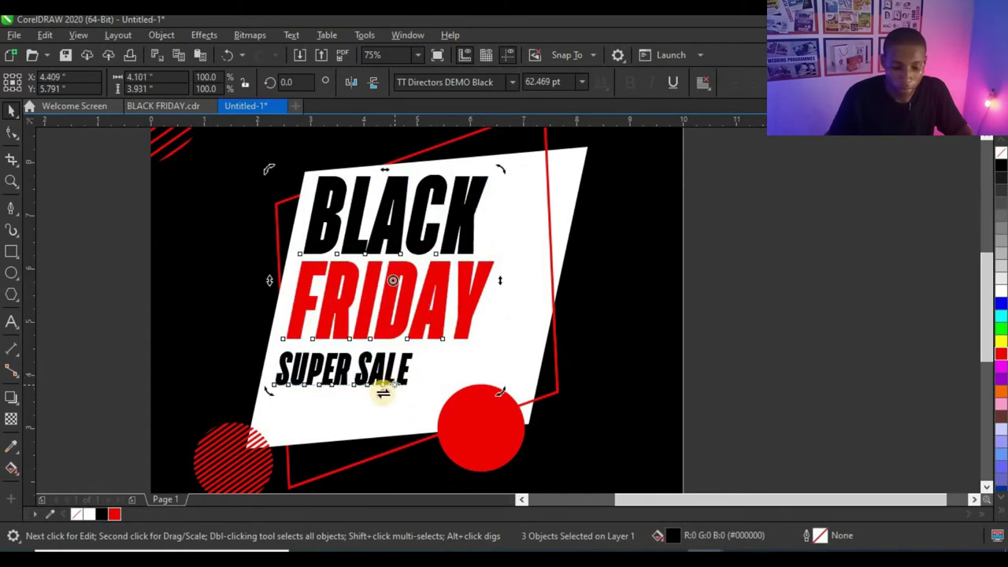
pyautogui.hotkey('ctrl', 'g')
pyautogui.moveTo(422, 286); pyautogui.dragTo(425, 303)
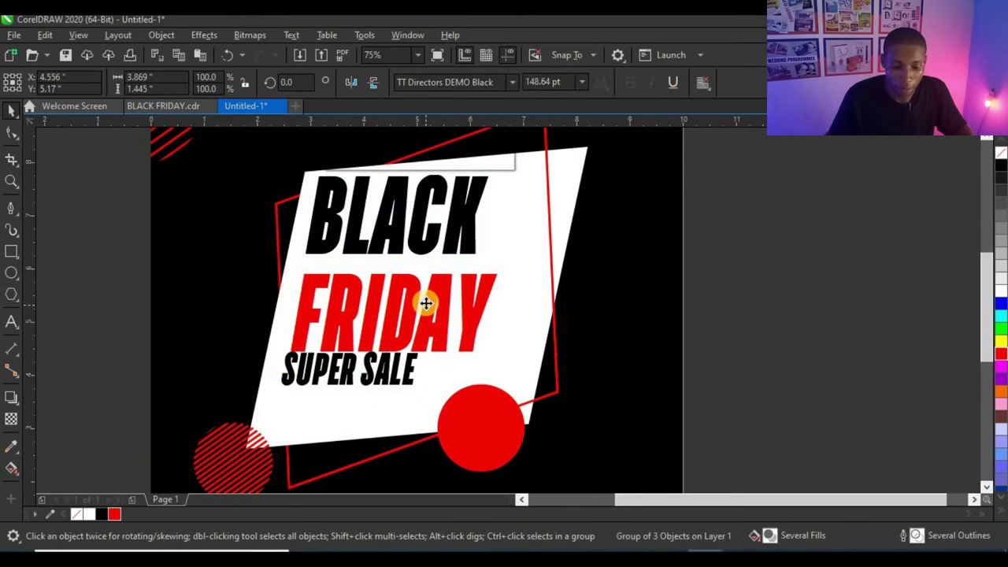
pyautogui.keyDown('ctrl'); pyautogui.click(424, 300); pyautogui.keyUp('ctrl')
pyautogui.keyDown('ctrl'); pyautogui.keyDown('shift'); pyautogui.click(389, 209); pyautogui.keyUp('shift'); pyautogui.keyUp('ctrl')
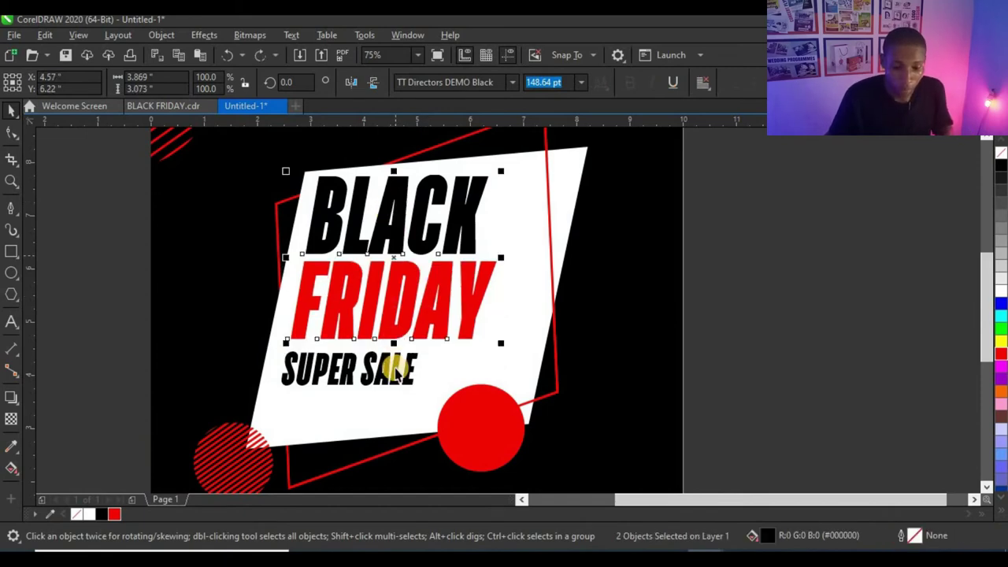
pyautogui.hotkey('ctrl', 'g')
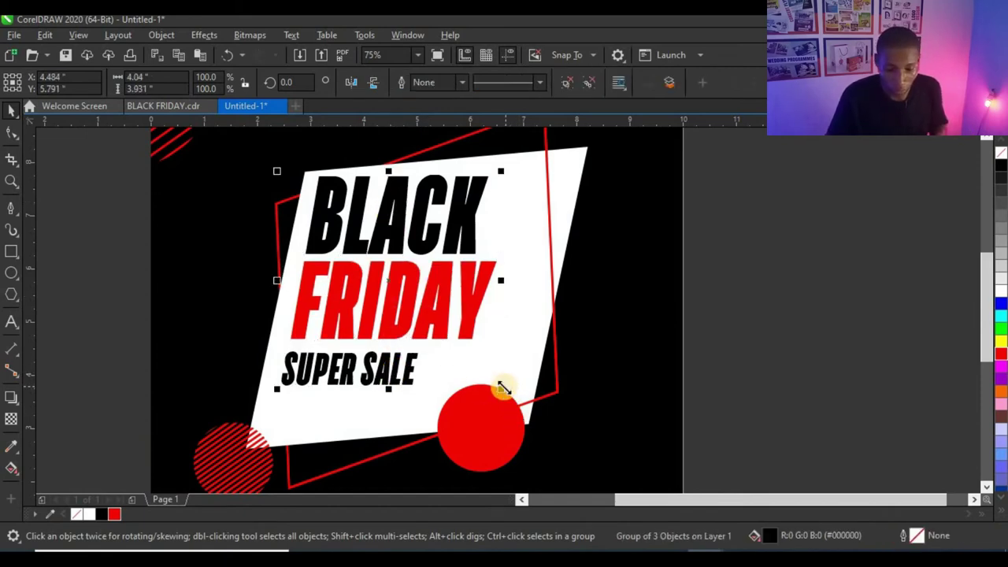
# Step: Enlarge the text group to about 4.44 × 4.32 inches and move it to about X 4.702, Y 5.555 inches in the panel
pyautogui.moveTo(501, 396); pyautogui.dragTo(522, 410)
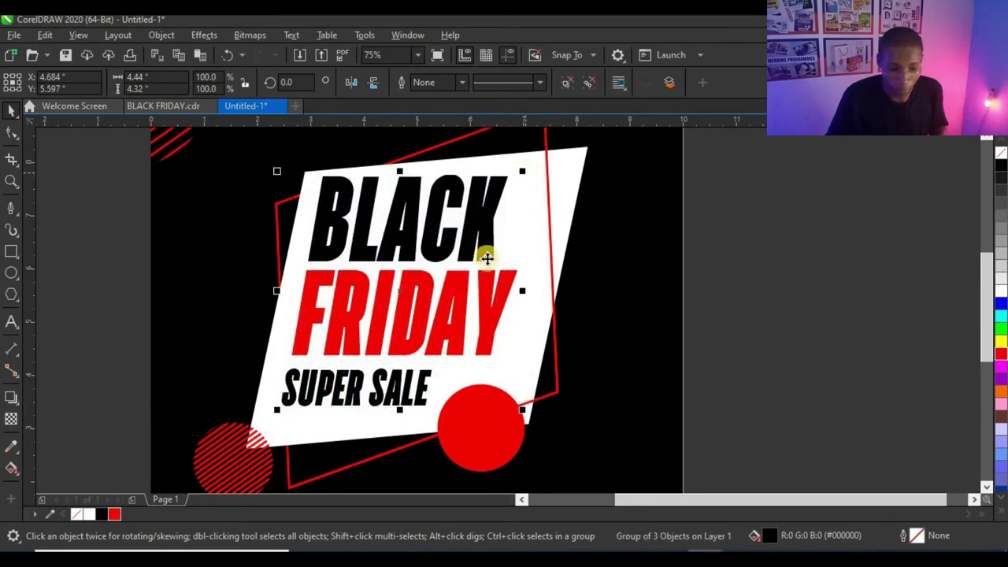
pyautogui.scroll(-2, 488, 258)
pyautogui.scroll(2, 457, 248)
pyautogui.moveTo(452, 302)
pyautogui.mouseDown()
pyautogui.moveTo(448, 313)
pyautogui.moveTo(468, 311)
pyautogui.mouseUp()
pyautogui.scroll(-3, 499, 320)
pyautogui.press('Escape')
pyautogui.scroll(4, 457, 292)
pyautogui.scroll(-4, 533, 281)
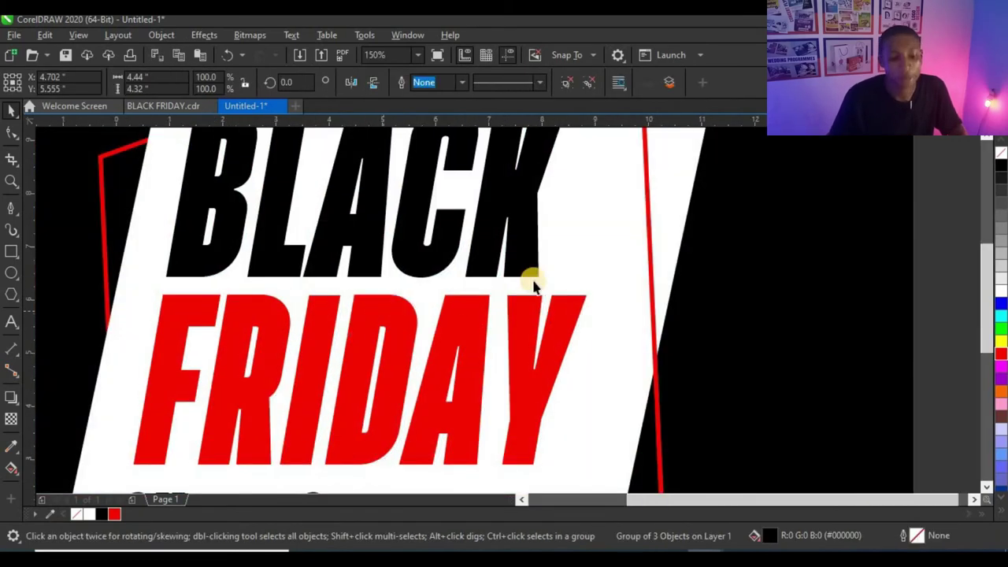
pyautogui.press('Escape')
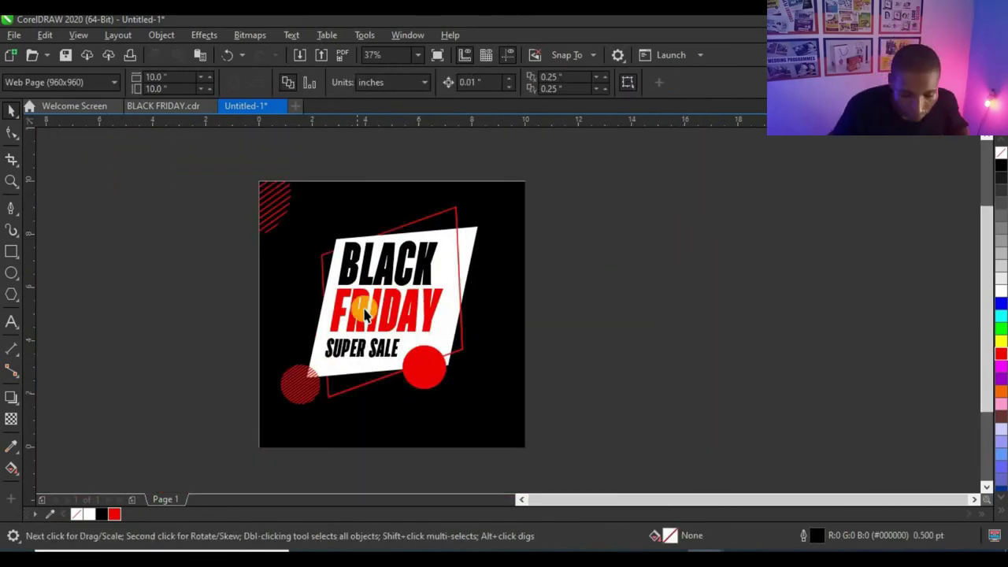
# Step: Draw a straight horizontal line about 4.375 inches long between FRIDAY and SUPER SALE with the Pen tool
pyautogui.scroll(2, 362, 307)
pyautogui.scroll(2, 406, 346)
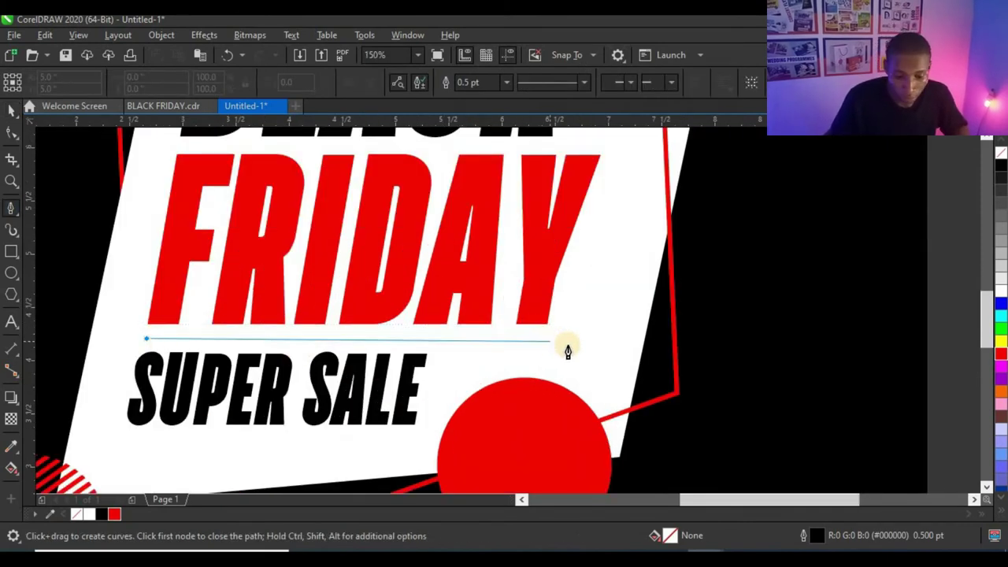
pyautogui.doubleClick(612, 340)
pyautogui.press('space')
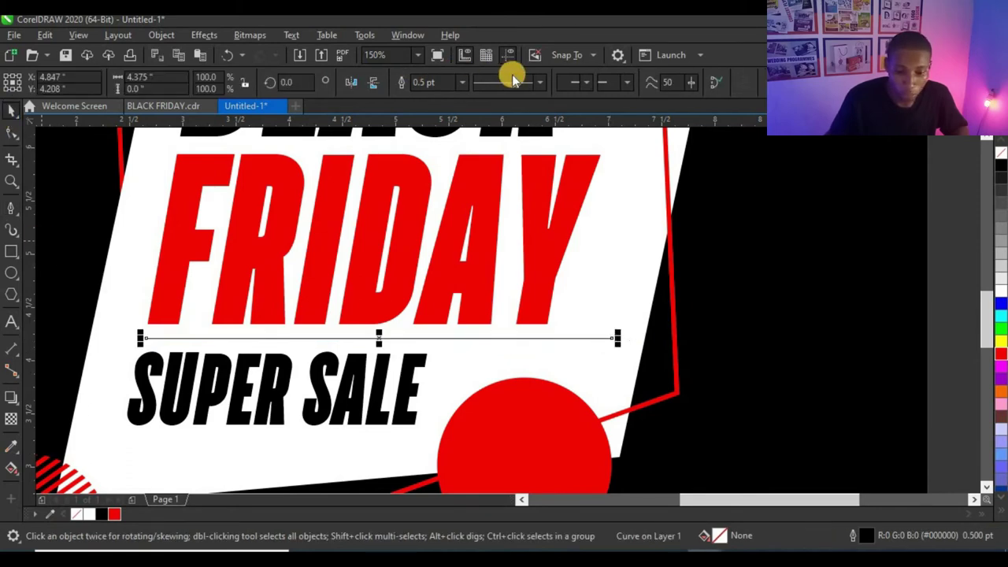
# Step: Set the outline width of the horizontal line below FRIDAY to 3.0 pt
pyautogui.click(461, 82)
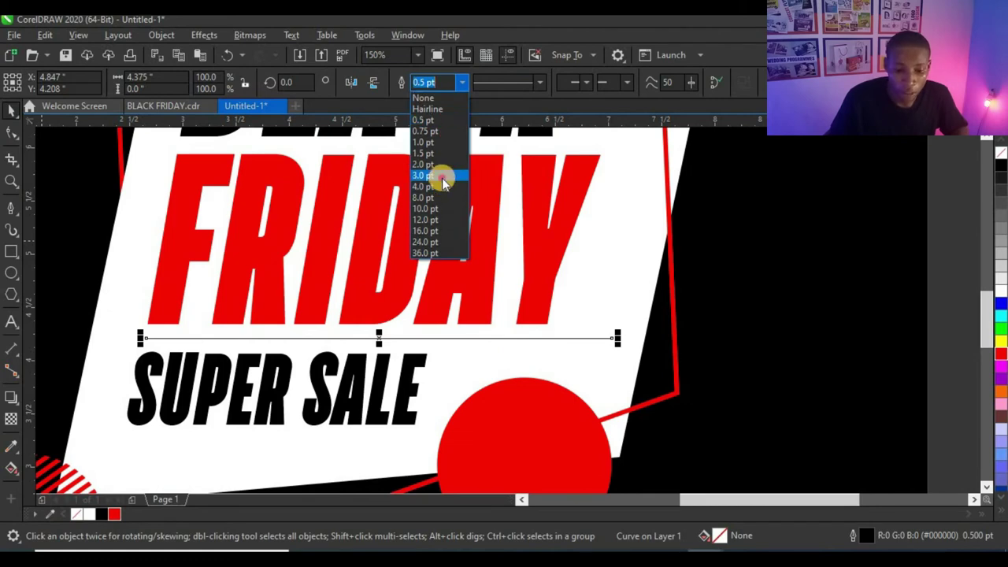
pyautogui.click(442, 176)
pyautogui.scroll(-6, 412, 259)
pyautogui.press('Escape')
pyautogui.scroll(6, 343, 302)
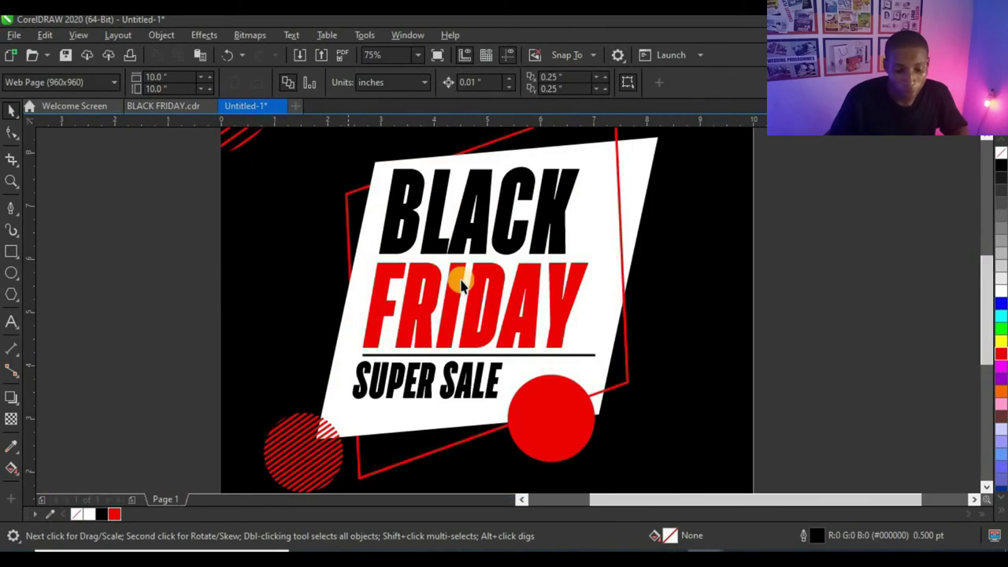
pyautogui.scroll(-3, 457, 281)
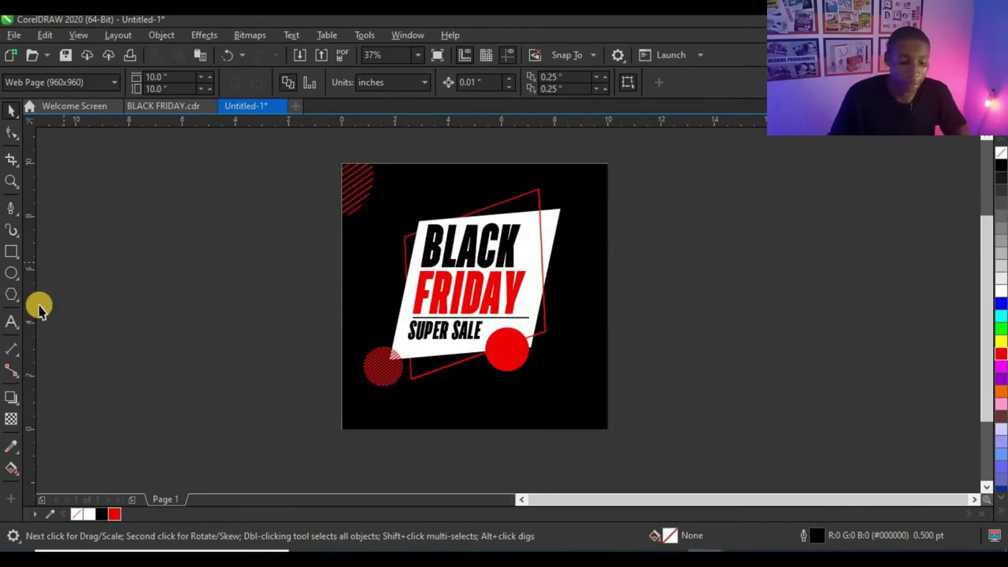
# Step: Draw a triangle about 0.65 × 0.42 inches above the white panel's upper-right corner with the Pen tool and fill it red without an outline
pyautogui.click(9, 208)
pyautogui.scroll(5, 603, 189)
pyautogui.scroll(-2, 214, 243)
pyautogui.scroll(2, 160, 234)
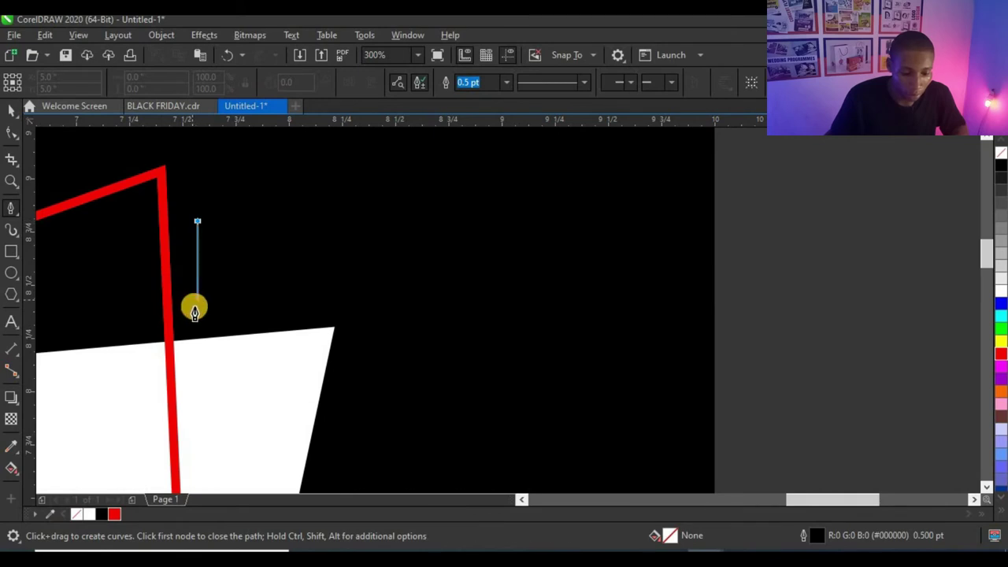
pyautogui.click(198, 313)
pyautogui.click(336, 292)
pyautogui.click(199, 223)
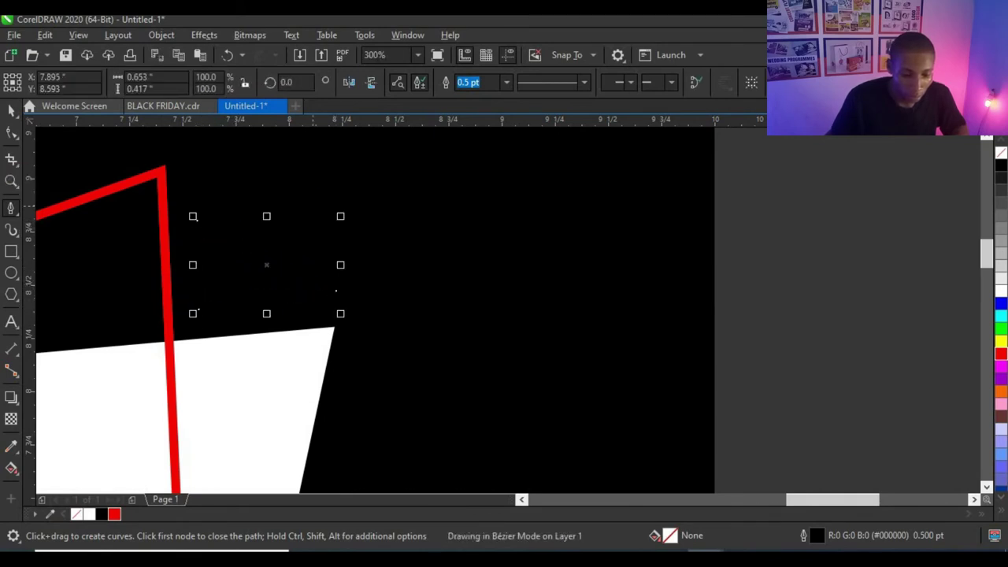
pyautogui.click(11, 112)
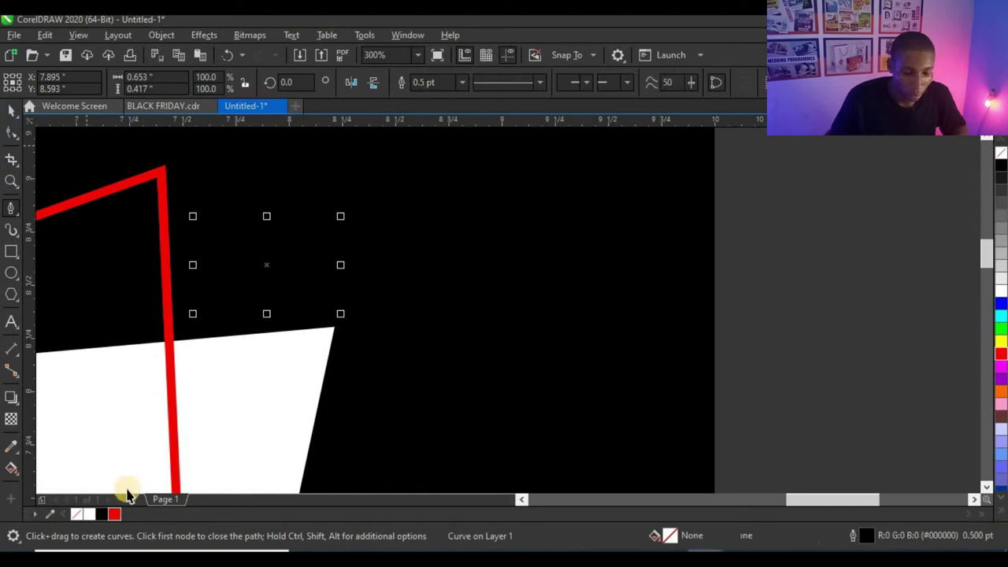
pyautogui.click(115, 514)
pyautogui.click(603, 234)
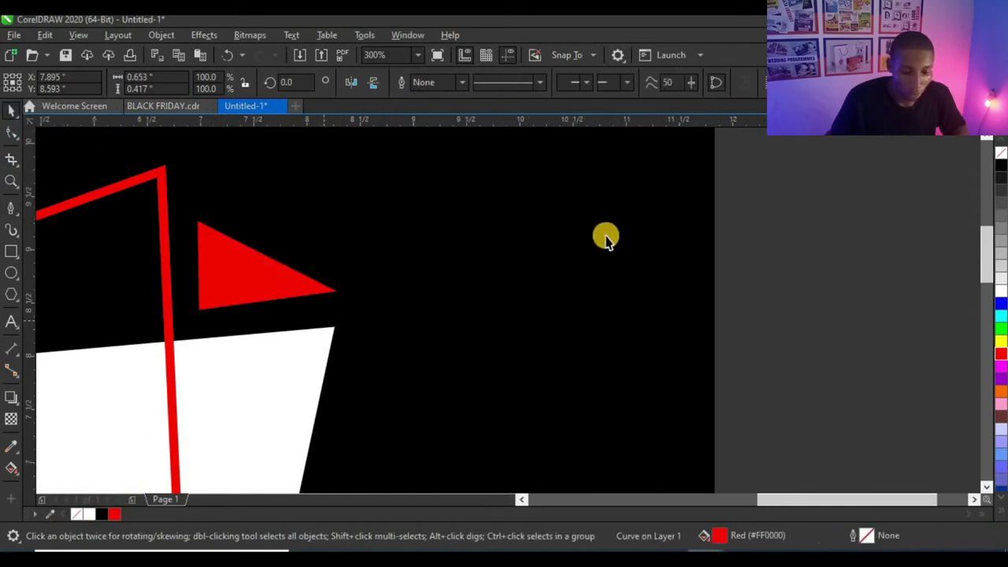
# Step: Place a copy of the red triangle beyond the panel's lower-right corner, at about X 8.111, Y 3.118 inches
pyautogui.scroll(-5, 540, 239)
pyautogui.moveTo(405, 281); pyautogui.dragTo(411, 425)
pyautogui.scroll(5, 412, 425)
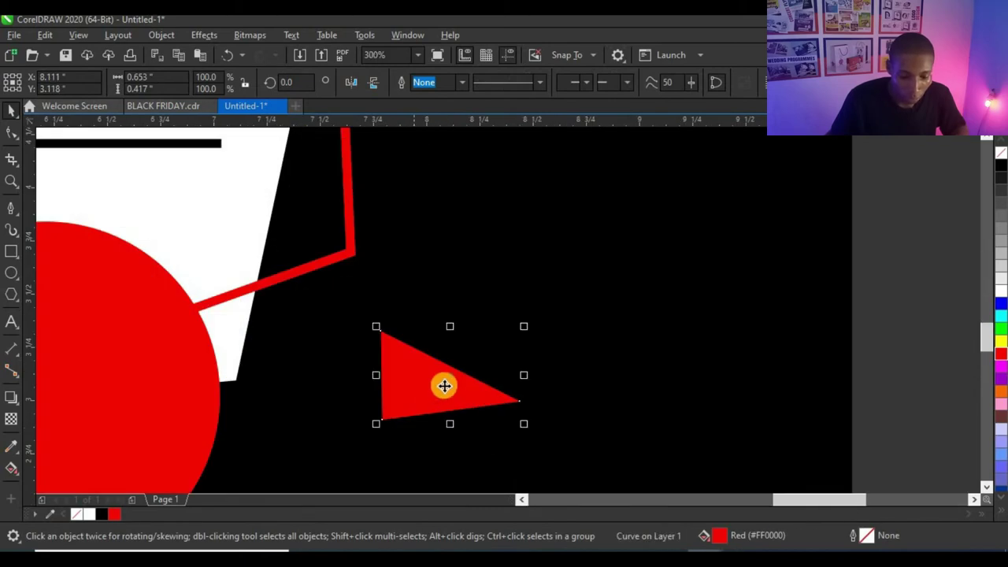
# Step: Reshape the lower triangle by moving its top node up and to the right, making it about 0.646 × 0.545 inches
pyautogui.click(444, 363)
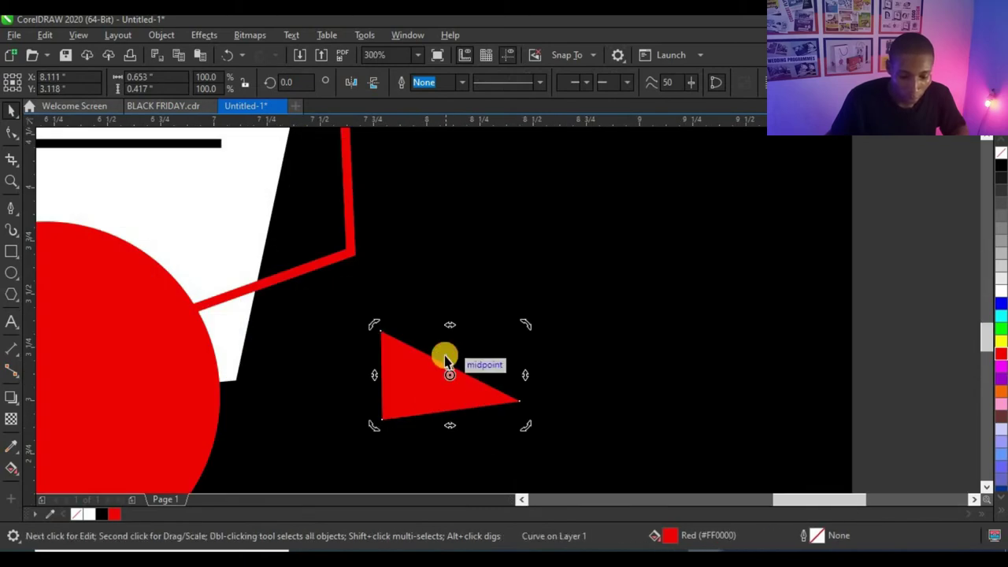
pyautogui.click(11, 132)
pyautogui.moveTo(382, 334); pyautogui.dragTo(455, 261)
pyautogui.click(10, 109)
pyautogui.scroll(-5, 243, 337)
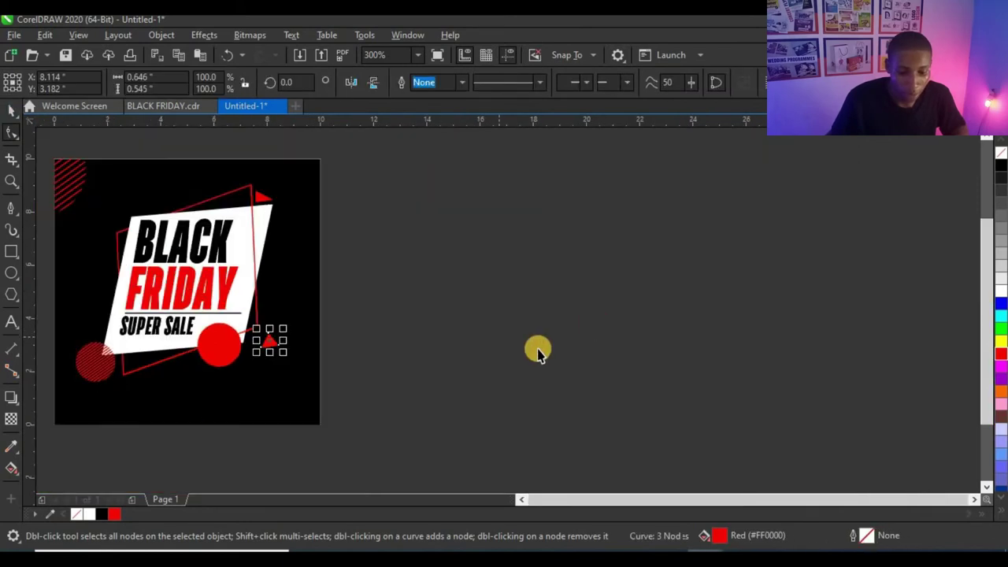
pyautogui.press('space')
pyautogui.scroll(4, 272, 345)
pyautogui.press('Escape')
# Step: Reshape the upper triangle by moving its top node up and to the right and raising its right node slightly
pyautogui.scroll(-5, 241, 353)
pyautogui.scroll(6, 259, 252)
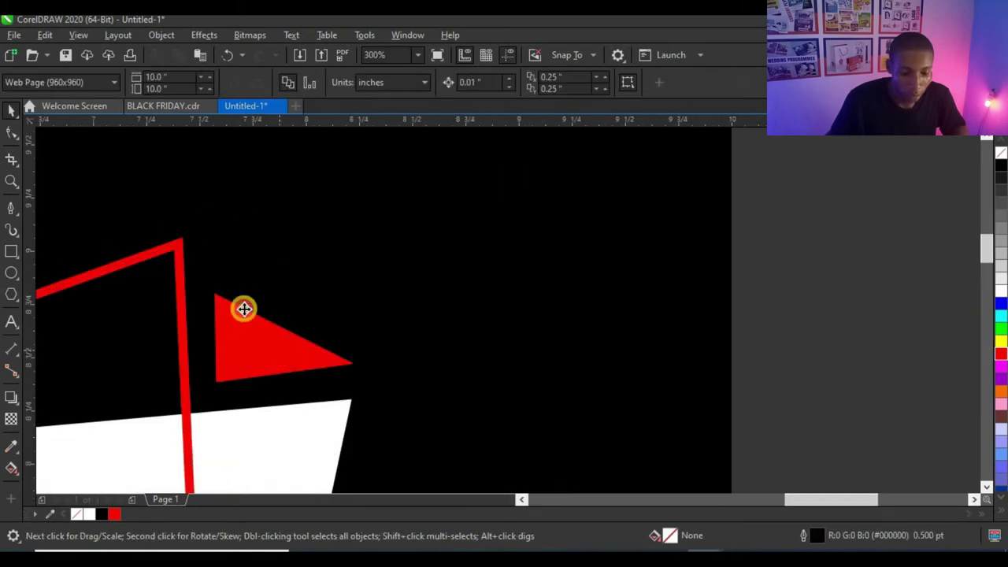
pyautogui.click(244, 307)
pyautogui.moveTo(214, 294); pyautogui.dragTo(247, 260)
pyautogui.moveTo(354, 366); pyautogui.dragTo(356, 352)
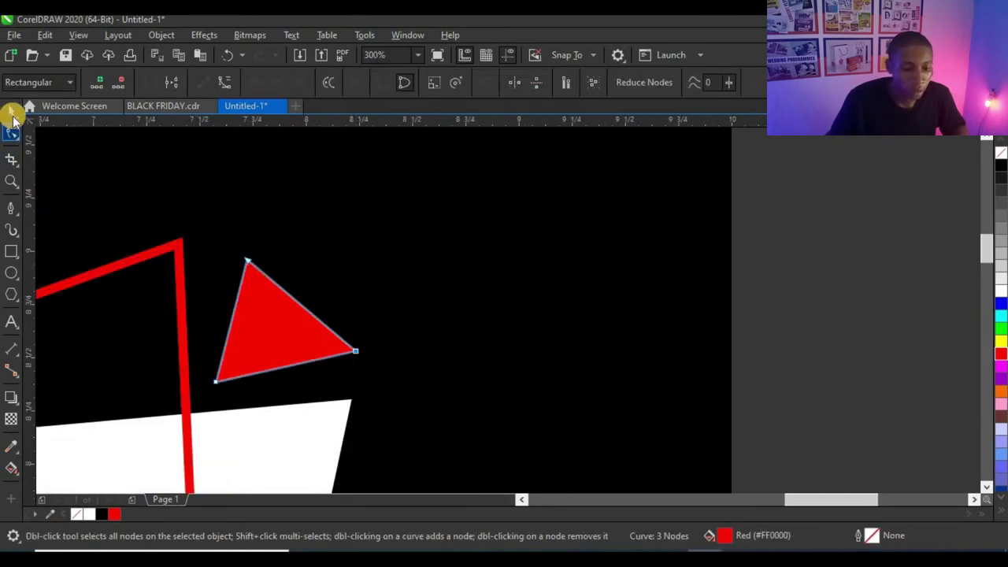
pyautogui.click(11, 111)
pyautogui.scroll(-5, 286, 295)
pyautogui.click(474, 256)
pyautogui.scroll(-2, 470, 276)
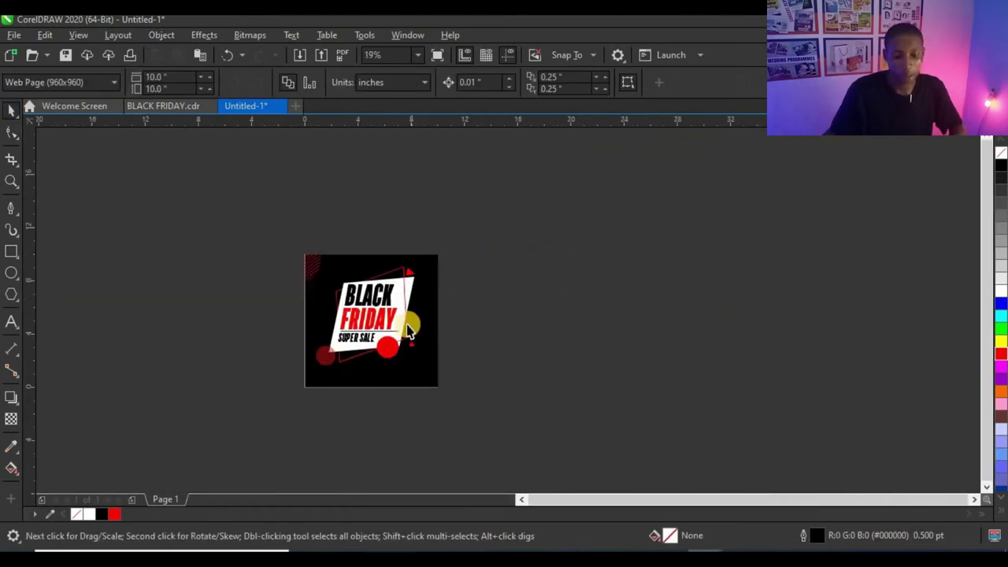
# Step: Enlarge the solid red circle to about 1.763 inches in diameter
pyautogui.scroll(2, 409, 330)
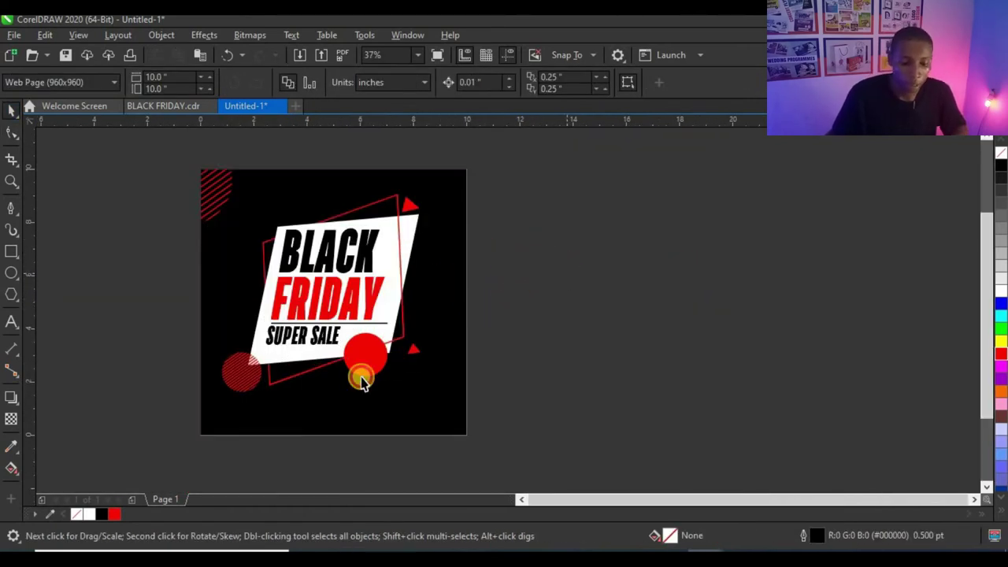
pyautogui.scroll(4, 361, 382)
pyautogui.click(375, 322)
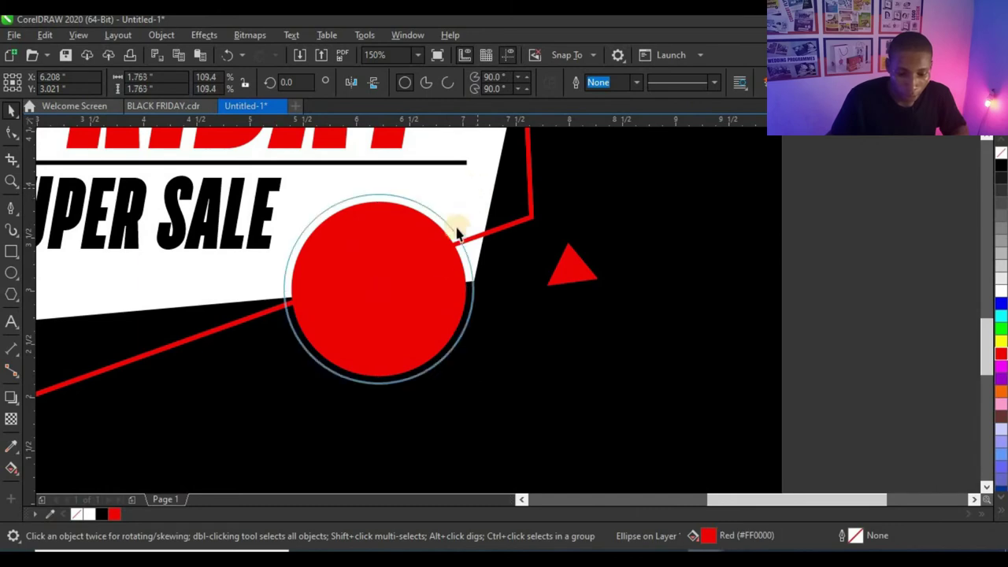
pyautogui.moveTo(434, 270); pyautogui.dragTo(414, 267)
pyautogui.scroll(-4, 415, 268)
# Step: Add the artistic text "up to" in 24 pt Arial and place it in the upper part of the solid red circle
pyautogui.click(13, 319)
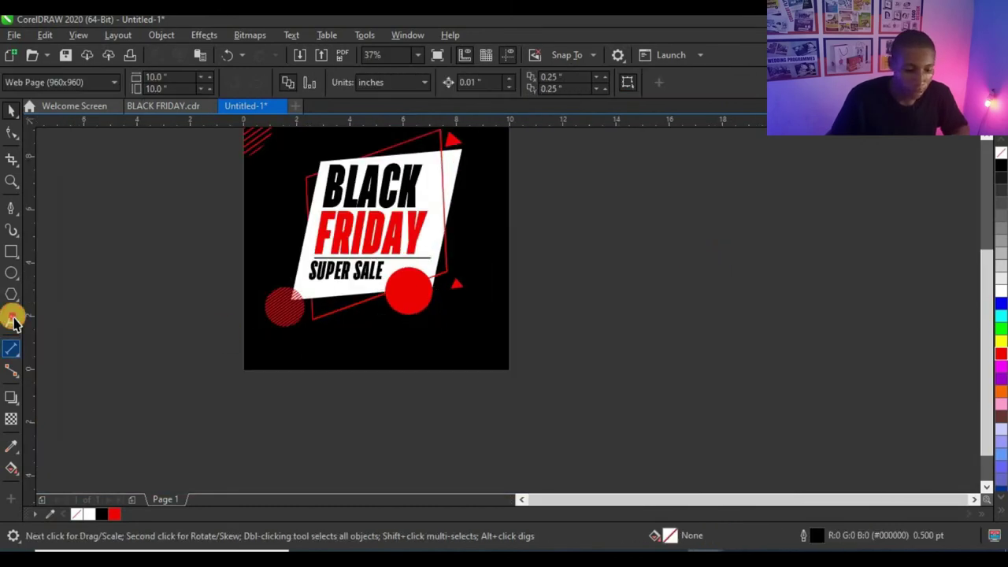
pyautogui.scroll(4, 418, 322)
pyautogui.click(505, 379)
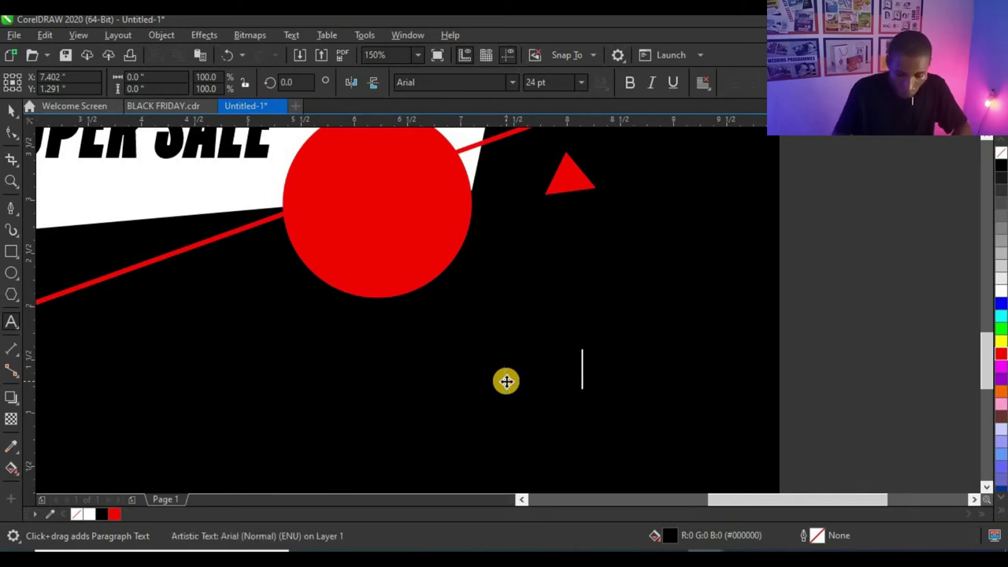
pyautogui.click(12, 111)
pyautogui.click(545, 354)
pyautogui.moveTo(542, 369); pyautogui.dragTo(369, 167)
pyautogui.scroll(2, 407, 225)
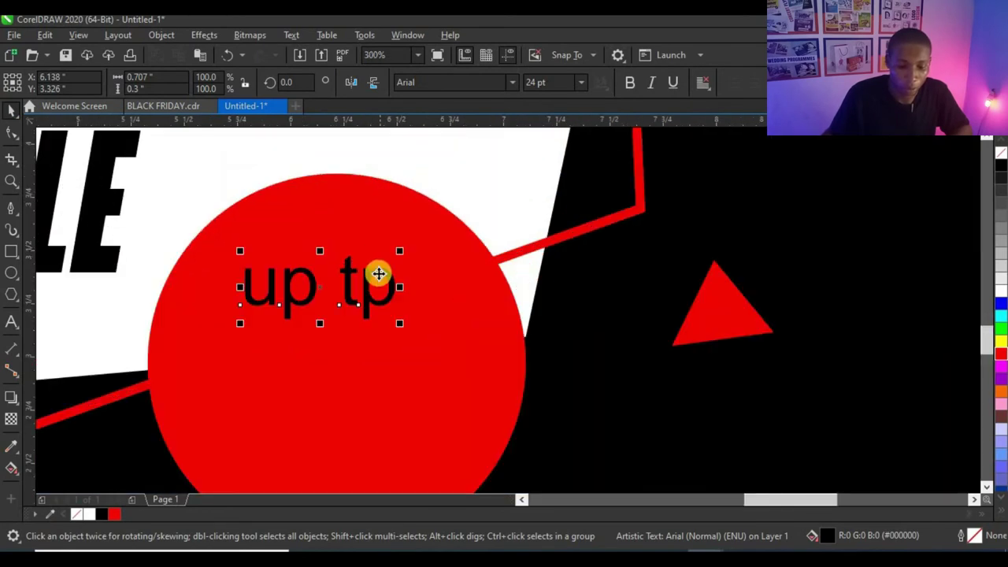
pyautogui.click(391, 280)
pyautogui.hotkey('shift', 'Left')
pyautogui.write('o')
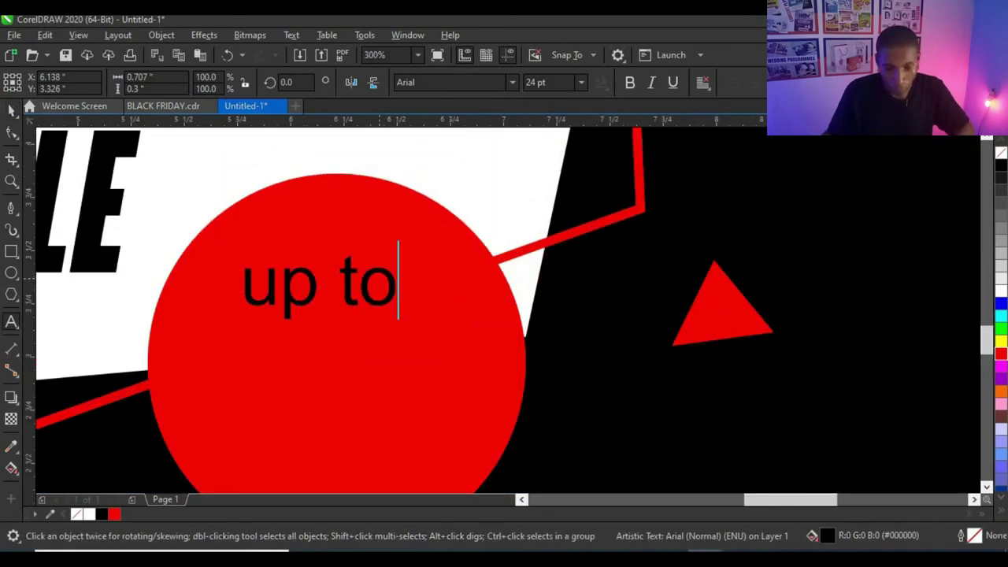
# Step: Convert the "up to" text to uppercase and fill it with white
pyautogui.click(297, 38)
pyautogui.click(357, 344)
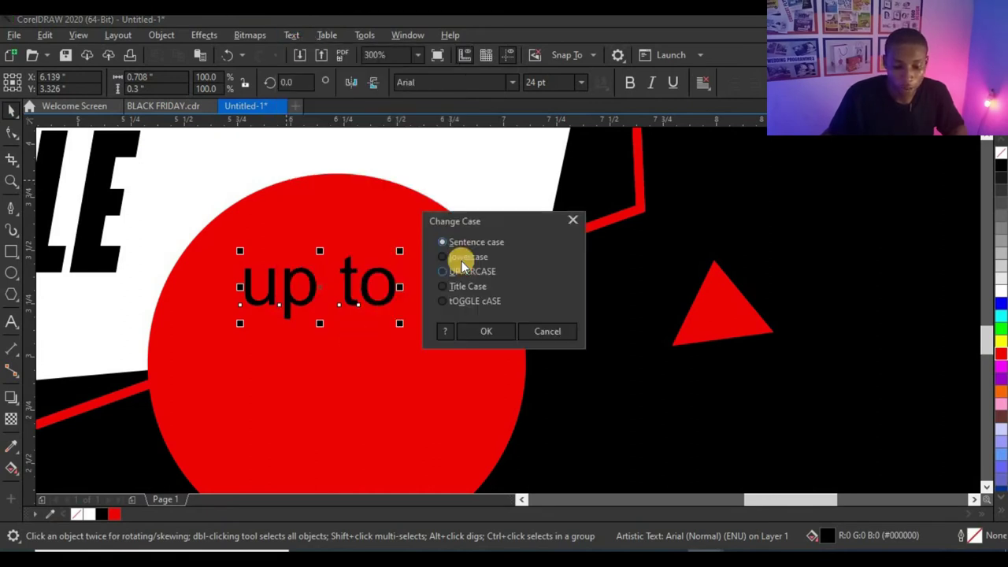
pyautogui.click(472, 337)
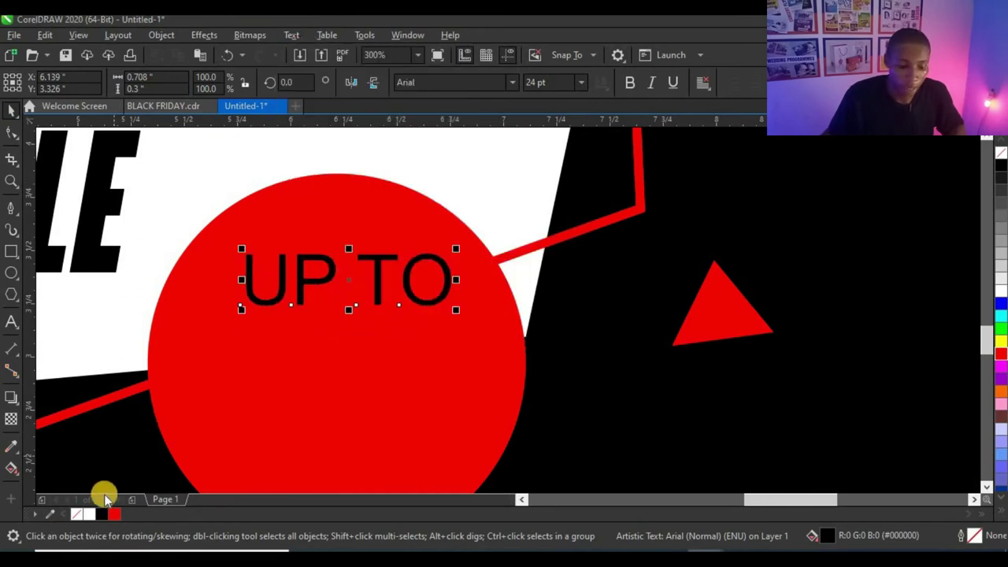
pyautogui.moveTo(93, 513); pyautogui.dragTo(362, 274)
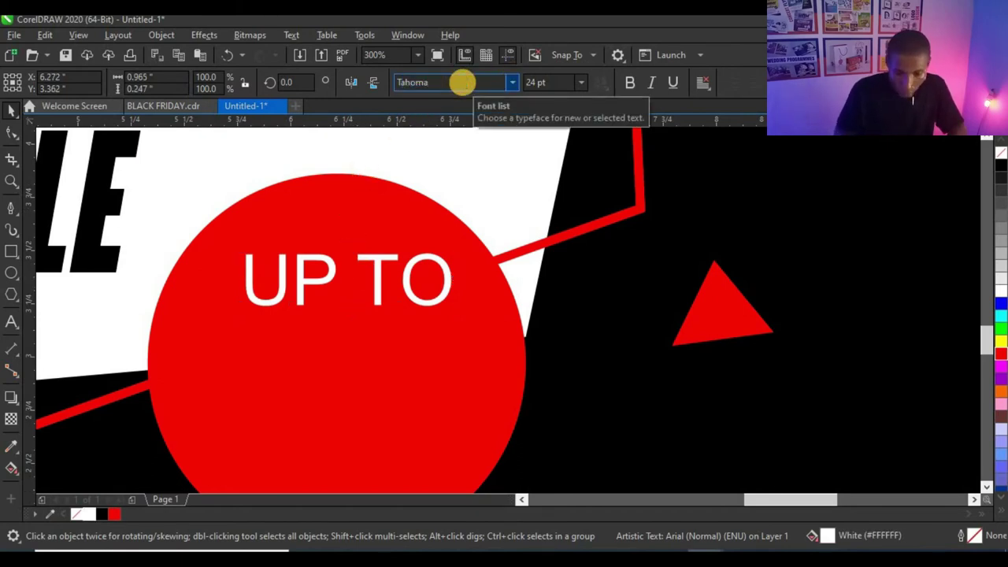
# Step: Set the UP TO text in Tahoma and move it to about X 6.203, Y 3.43 inches
pyautogui.press('Return')
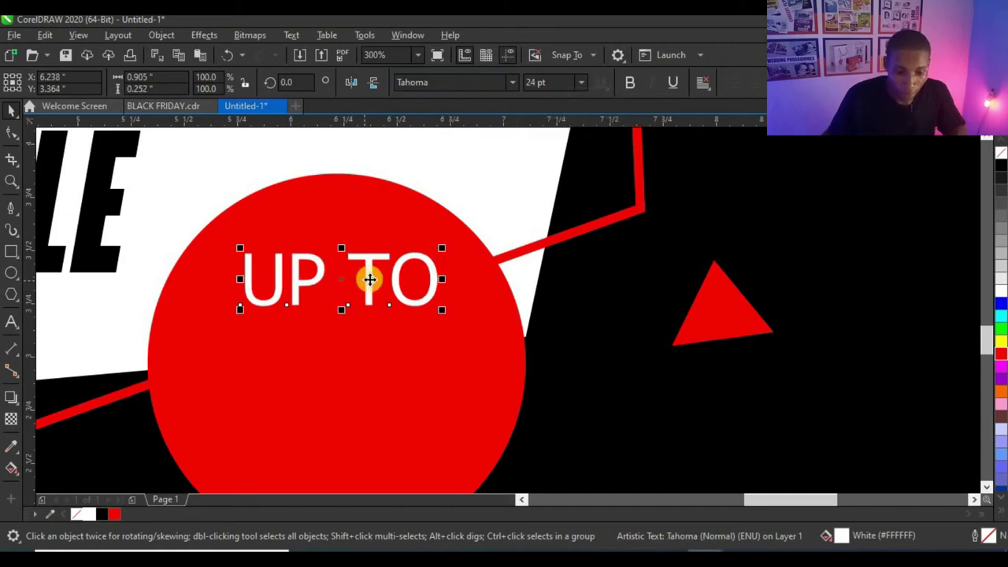
pyautogui.moveTo(369, 279); pyautogui.dragTo(354, 263)
pyautogui.scroll(-2, 315, 265)
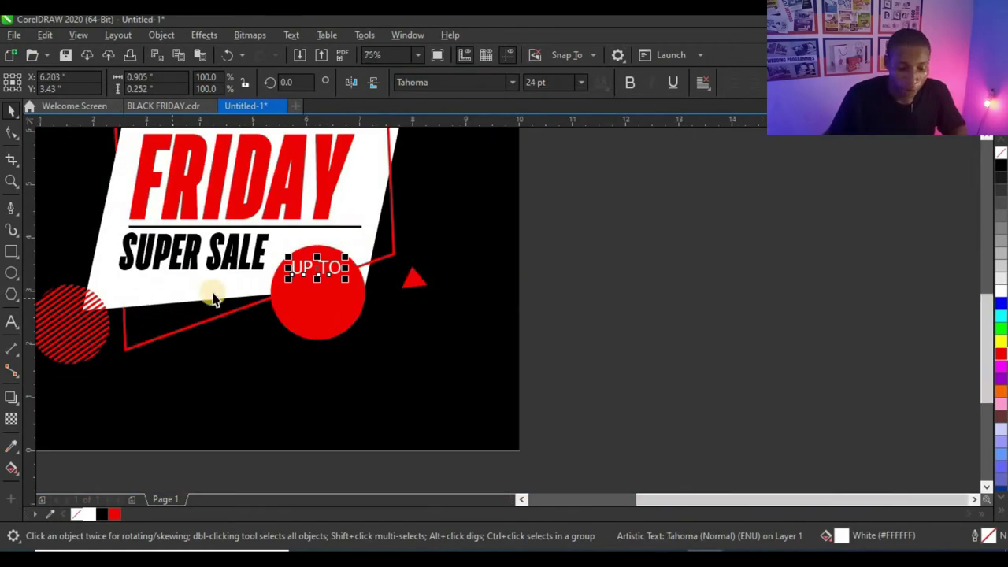
# Step: Add the text "50%" below UP TO and enlarge it to about 1.388 × 0.552 inches
pyautogui.scroll(1, 213, 298)
pyautogui.press('F8')
pyautogui.click(382, 308)
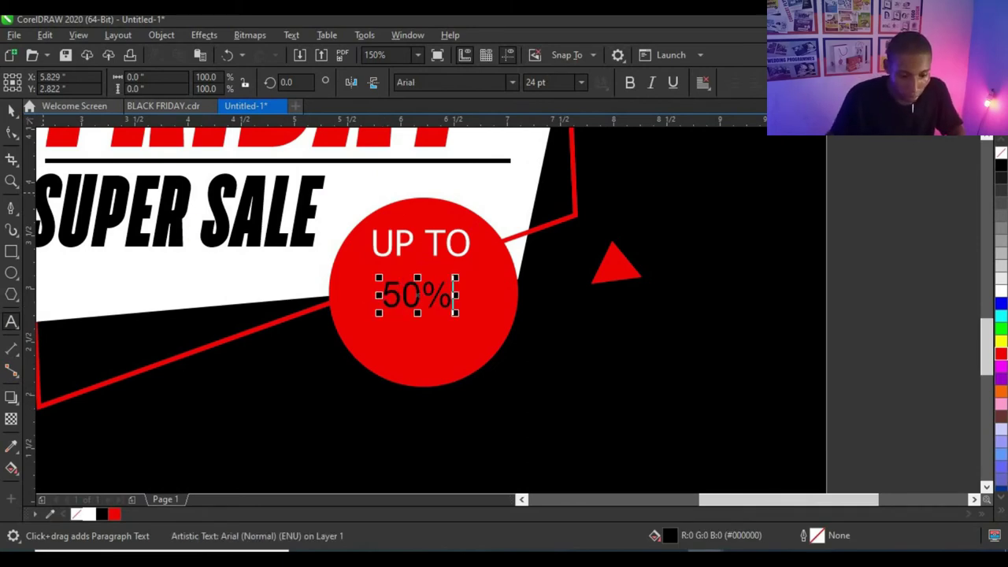
pyautogui.click(18, 116)
pyautogui.scroll(1, 467, 277)
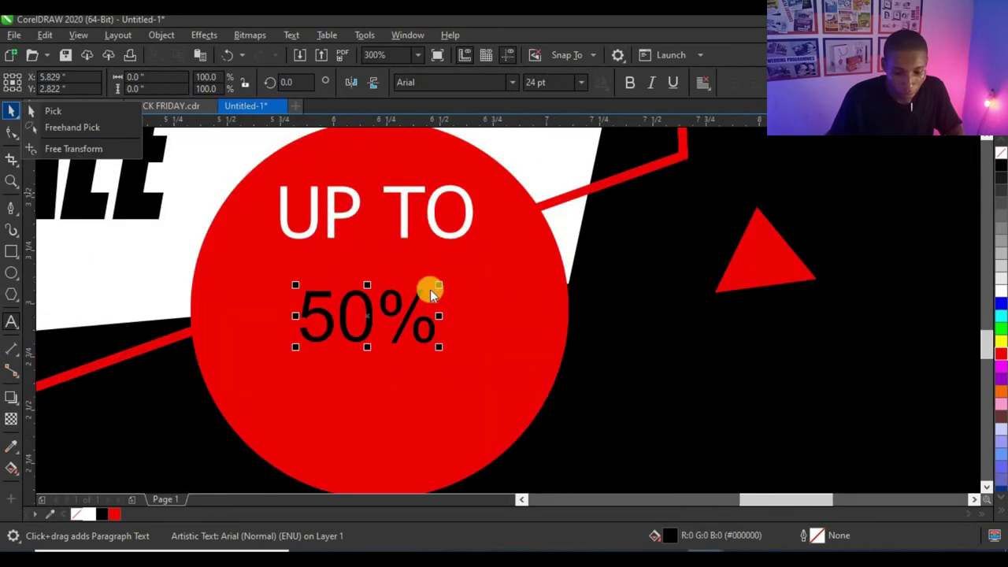
pyautogui.moveTo(462, 267); pyautogui.dragTo(540, 236)
# Step: Try to set the font of the 50% text to Tahoma
pyautogui.click(511, 82)
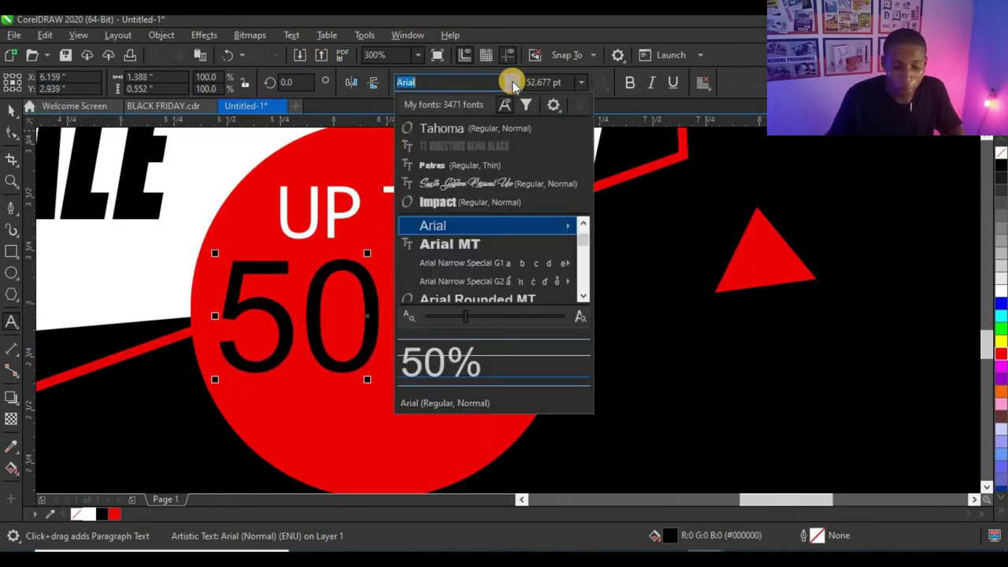
pyautogui.click(463, 129)
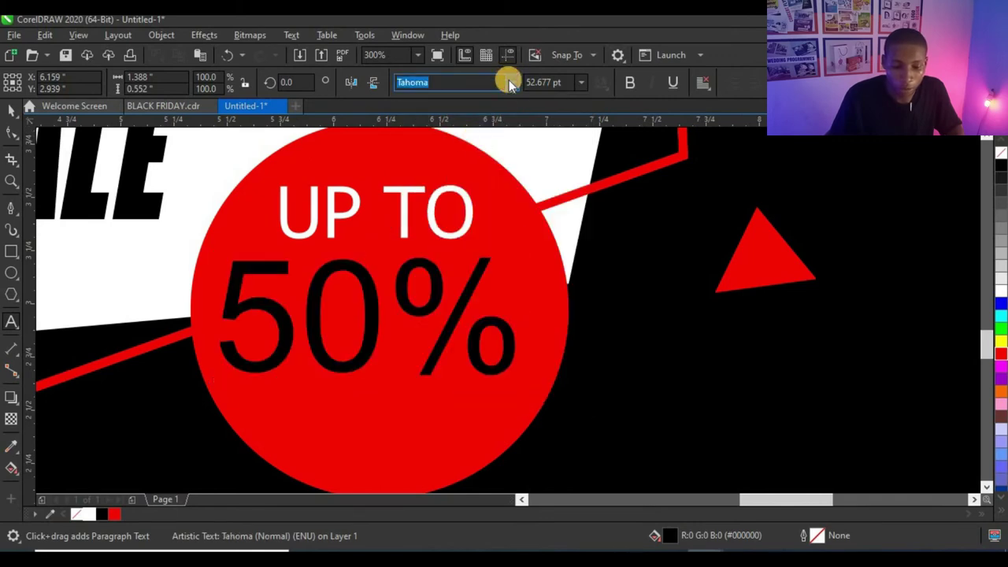
pyautogui.hotkey('ctrl', 'space')
pyautogui.hotkey('ctrl', 'space')
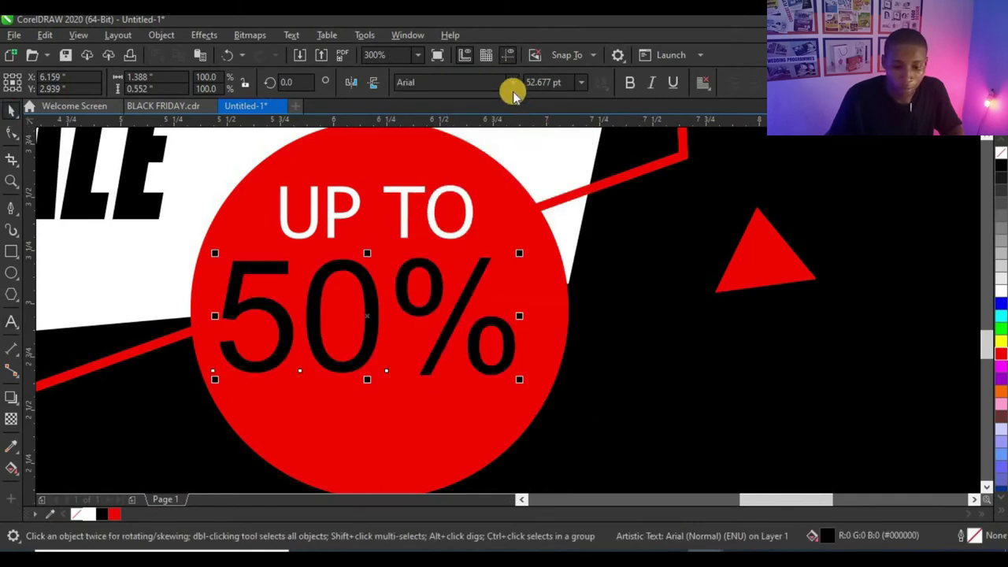
# Step: Set the 50% text in TT Directors DEMO Black and enlarge it to about 1.231 × 0.777 inches
pyautogui.click(509, 82)
pyautogui.click(499, 143)
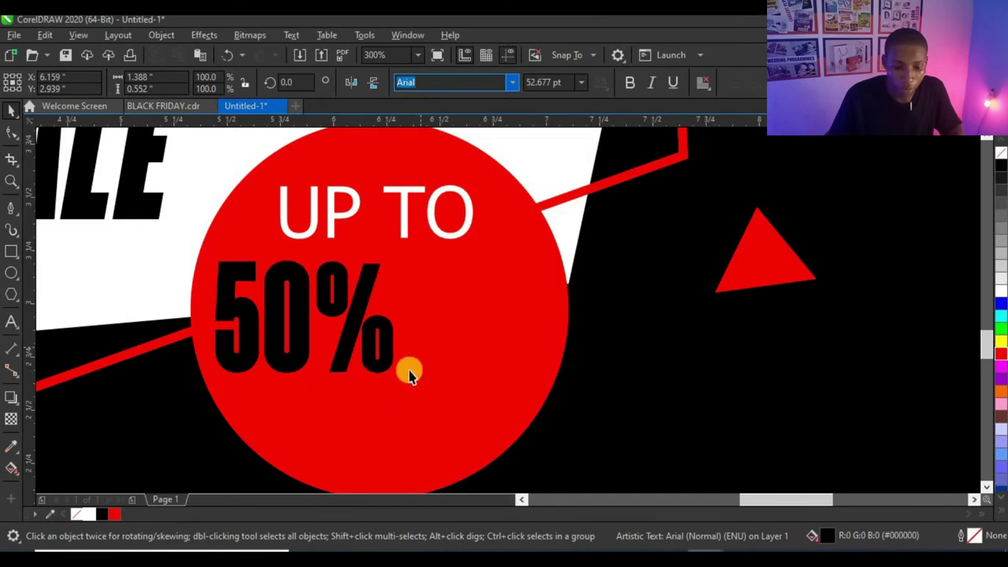
pyautogui.moveTo(395, 380); pyautogui.dragTo(351, 407)
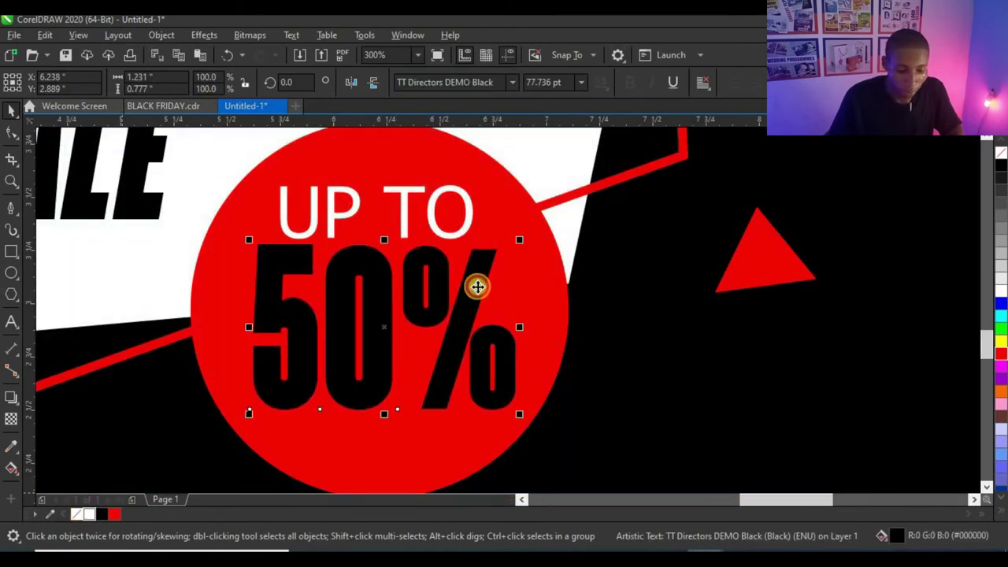
# Step: Fill the 50% text with white and place a copy of UP TO below it at about Y 2.298 inches
pyautogui.click(432, 207)
pyautogui.scroll(-2, 427, 207)
pyautogui.moveTo(432, 216); pyautogui.dragTo(436, 329)
pyautogui.rightClick(437, 328)
# Step: Shift the original UP TO slightly up and 50% slightly down inside the red circle
pyautogui.click(434, 207)
pyautogui.click(434, 208)
pyautogui.moveTo(434, 209); pyautogui.dragTo(434, 198)
pyautogui.click(428, 243)
pyautogui.moveTo(428, 243); pyautogui.dragTo(429, 250)
# Step: Replace the copied text below 50% with the word OFF in uppercase
pyautogui.click(417, 325)
pyautogui.doubleClick(417, 326)
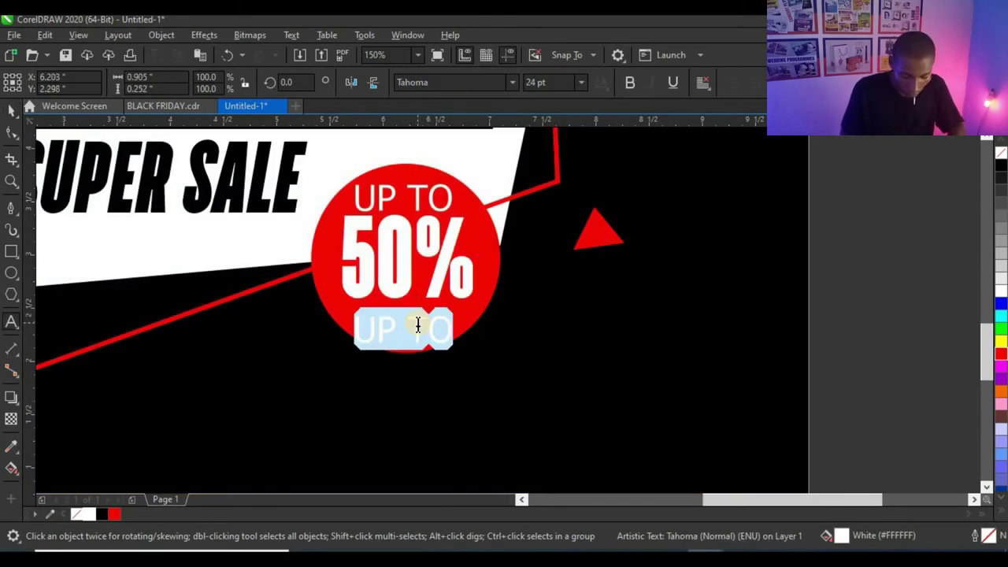
pyautogui.write('O')
pyautogui.click(11, 110)
pyautogui.click(286, 36)
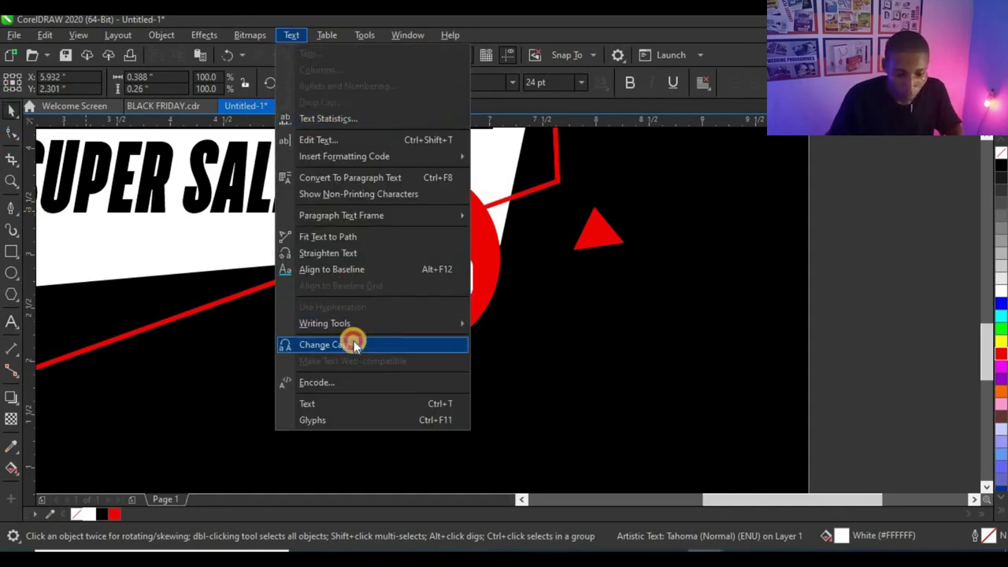
pyautogui.click(349, 343)
pyautogui.click(466, 271)
pyautogui.click(463, 332)
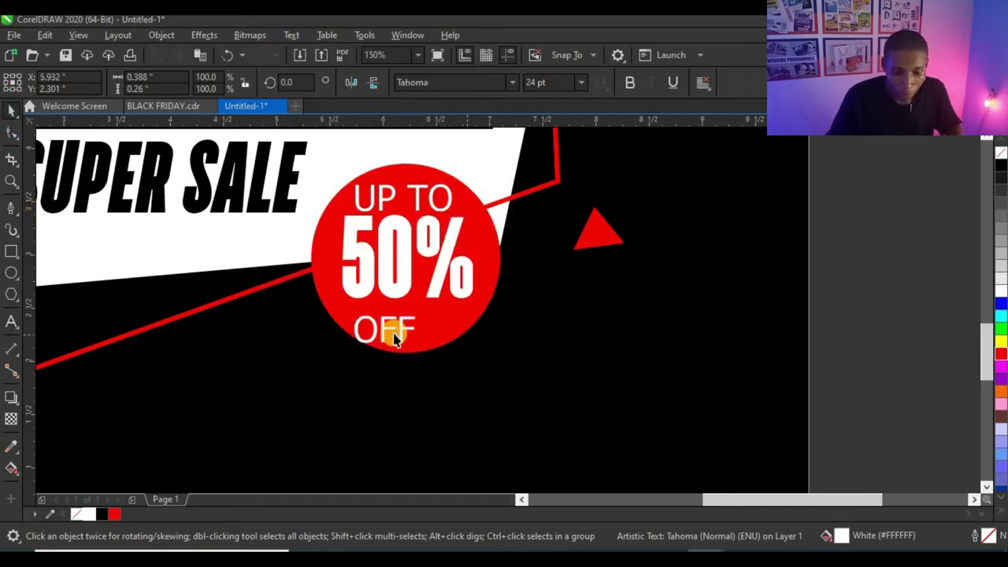
# Step: Move OFF closer beneath 50%, to about X 6.166, Y 2.377 inches
pyautogui.scroll(2, 415, 337)
pyautogui.click(420, 335)
pyautogui.moveTo(416, 334); pyautogui.dragTo(445, 307)
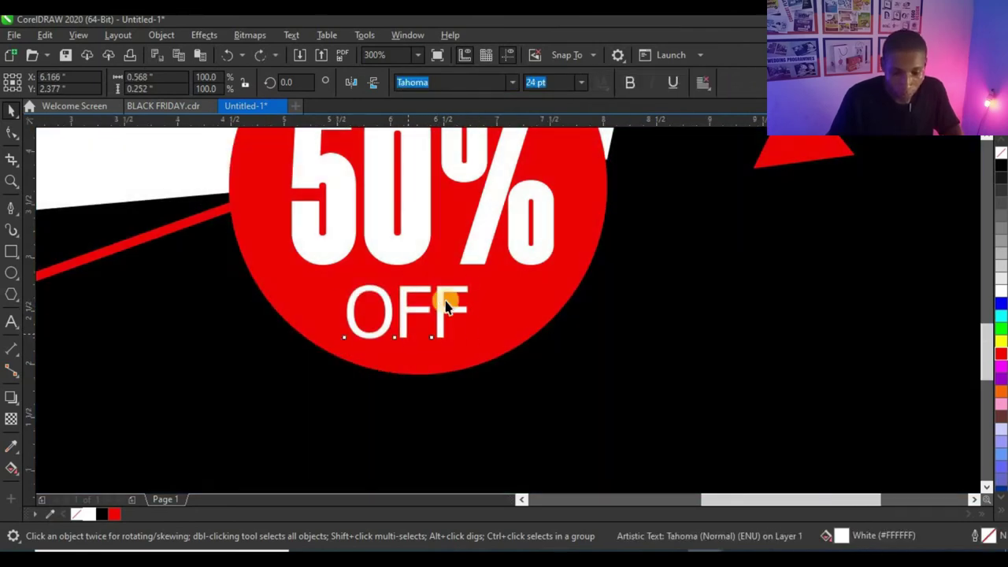
# Step: Inspect the discount badge's text placement and the overall layout of the graphic
pyautogui.scroll(-2, 445, 307)
pyautogui.scroll(1, 440, 291)
pyautogui.moveTo(250, 172); pyautogui.dragTo(522, 443)
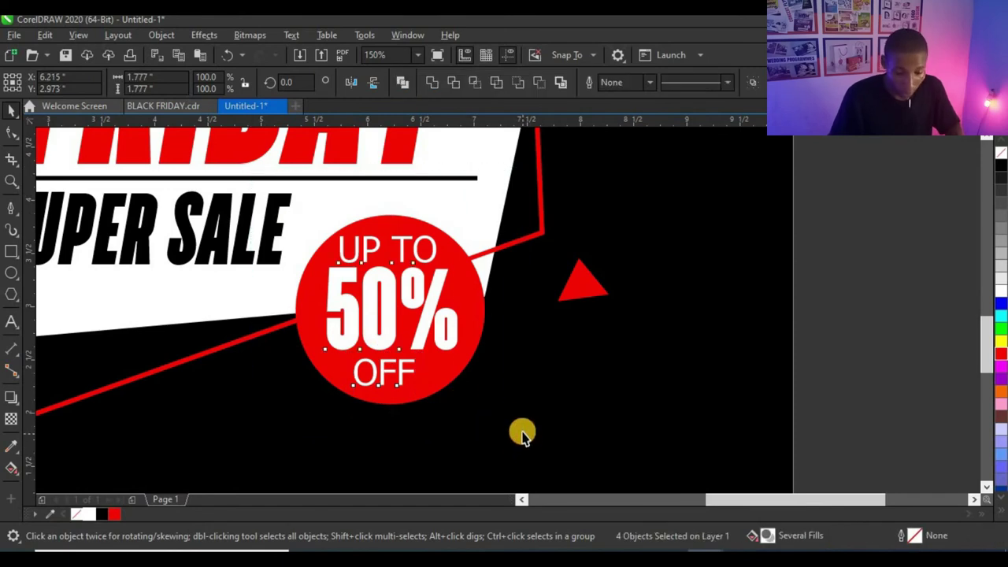
pyautogui.scroll(-2, 322, 305)
pyautogui.click(484, 322)
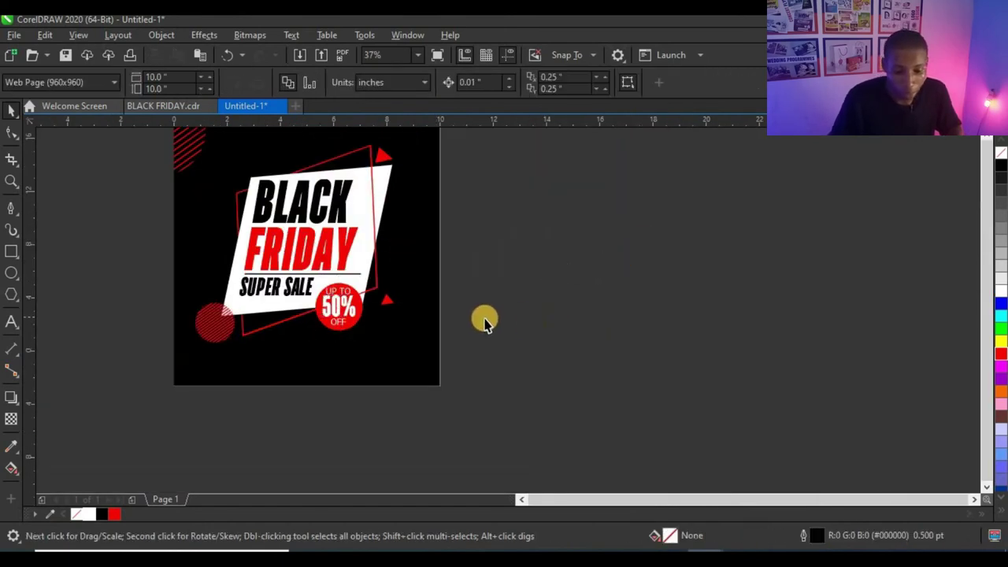
pyautogui.scroll(2, 462, 254)
pyautogui.scroll(-3, 465, 207)
pyautogui.scroll(3, 477, 220)
pyautogui.scroll(-2, 529, 352)
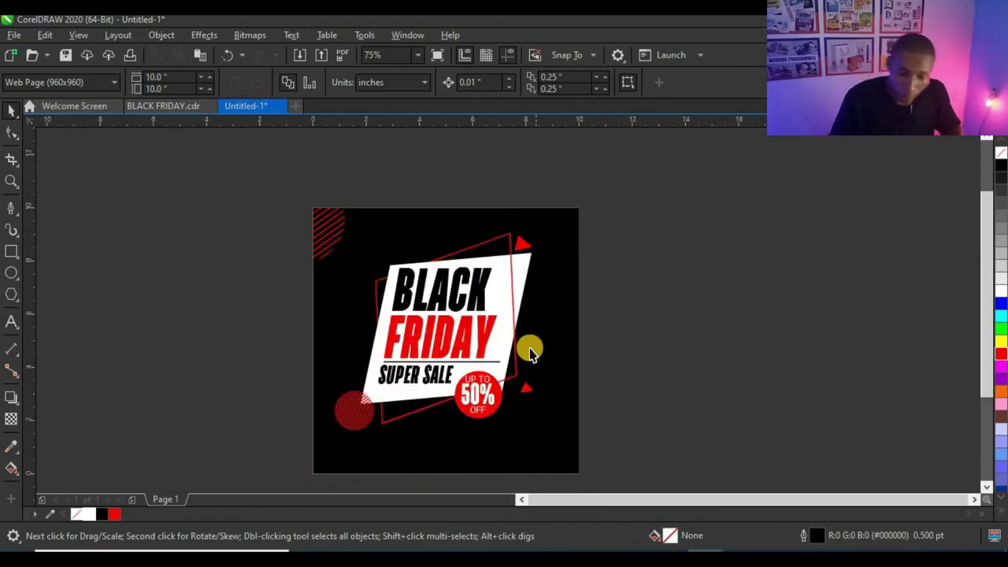
pyautogui.scroll(-2, 515, 285)
pyautogui.scroll(2, 515, 338)
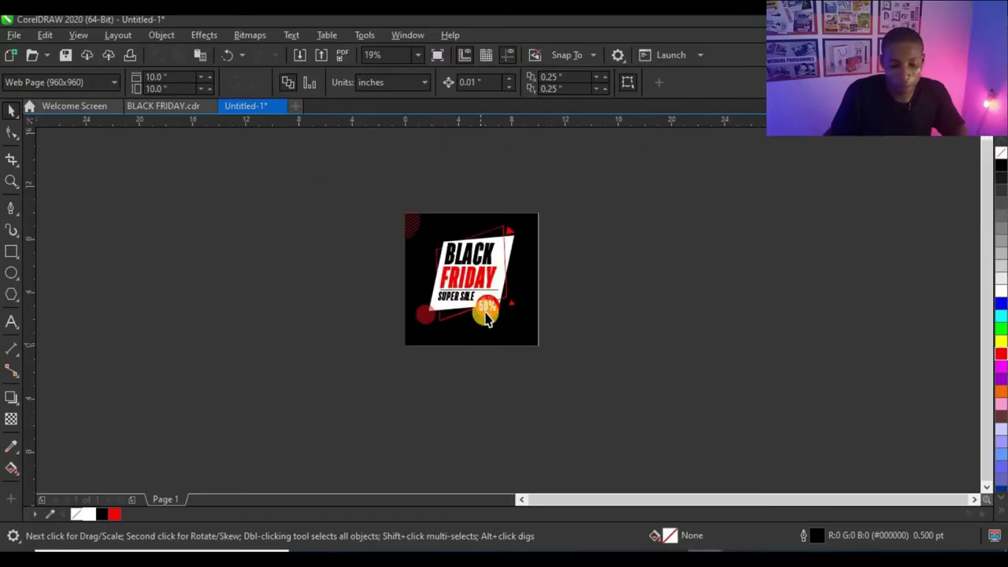
# Step: Add the artistic text "graphic design | branding | printing" just below the page
pyautogui.scroll(3, 485, 315)
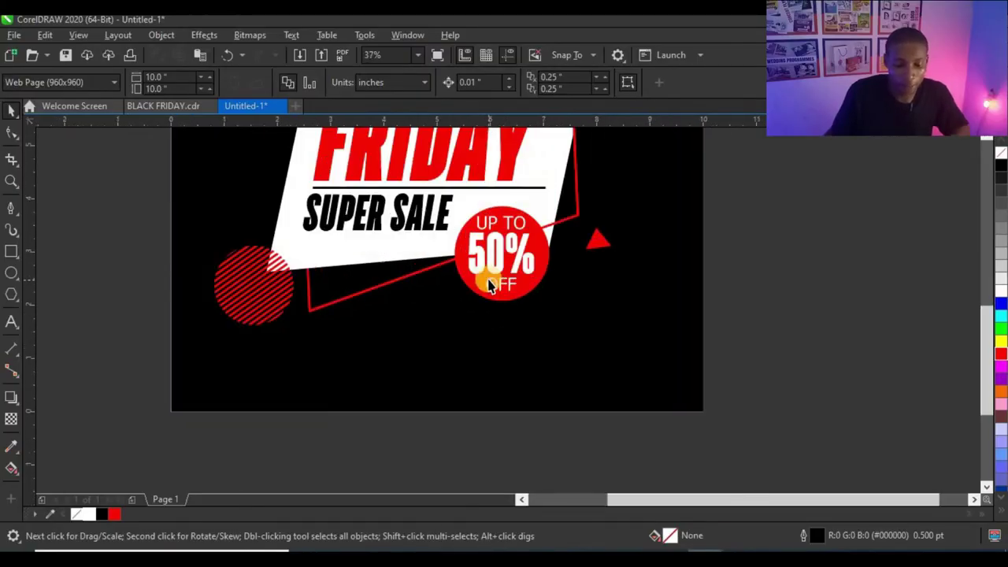
pyautogui.click(10, 321)
pyautogui.click(367, 339)
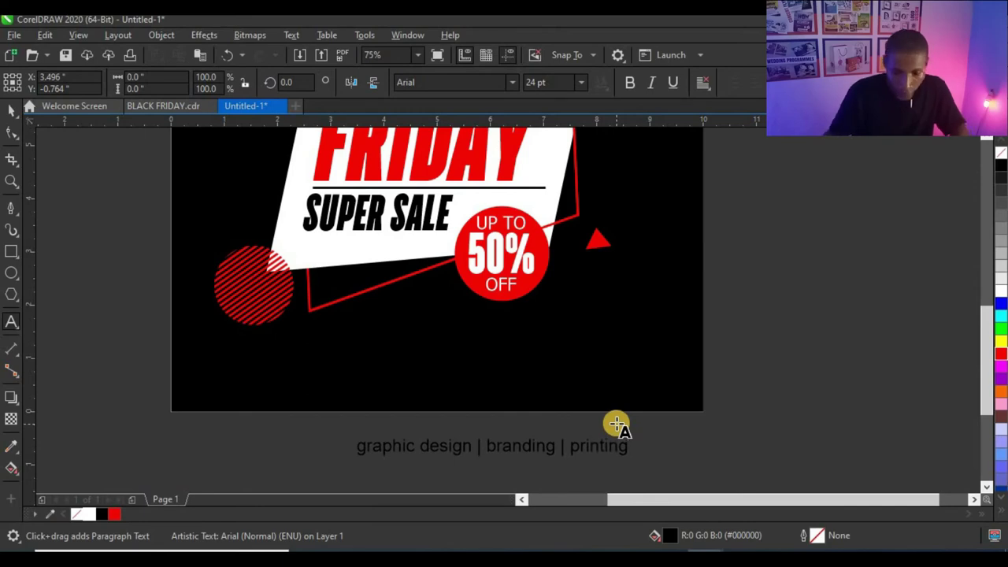
pyautogui.click(12, 109)
# Step: Change the case of the services line to uppercase
pyautogui.click(291, 34)
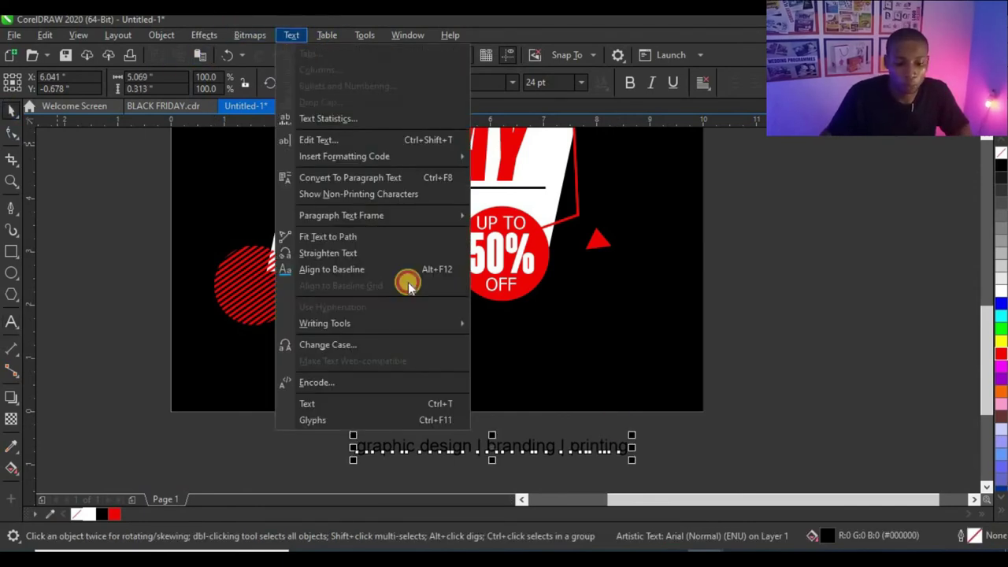
pyautogui.click(384, 339)
pyautogui.click(472, 271)
pyautogui.click(486, 331)
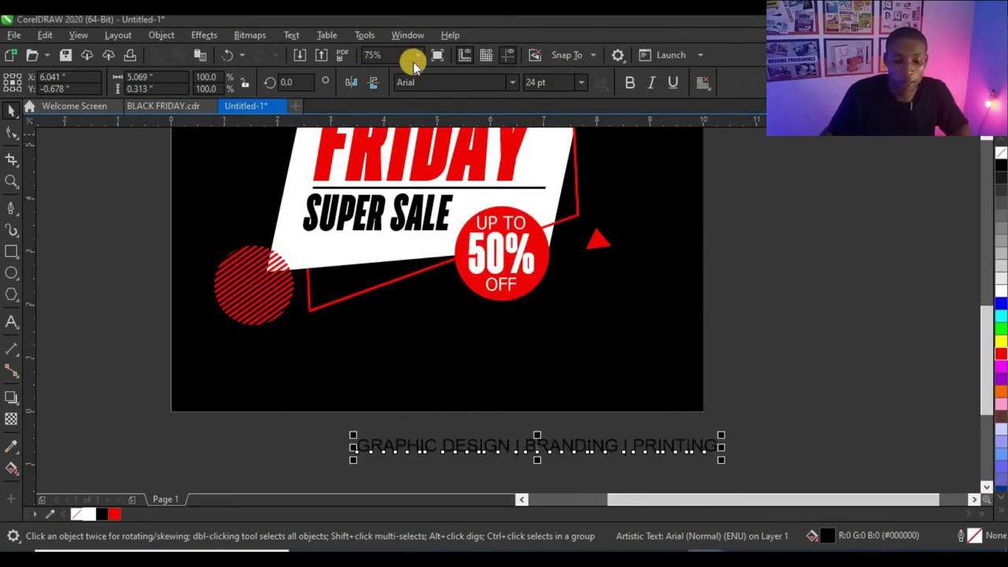
# Step: Set the services line in Tahoma and move it onto the black background at about X 5.416, Y 1.442 inches
pyautogui.click(512, 82)
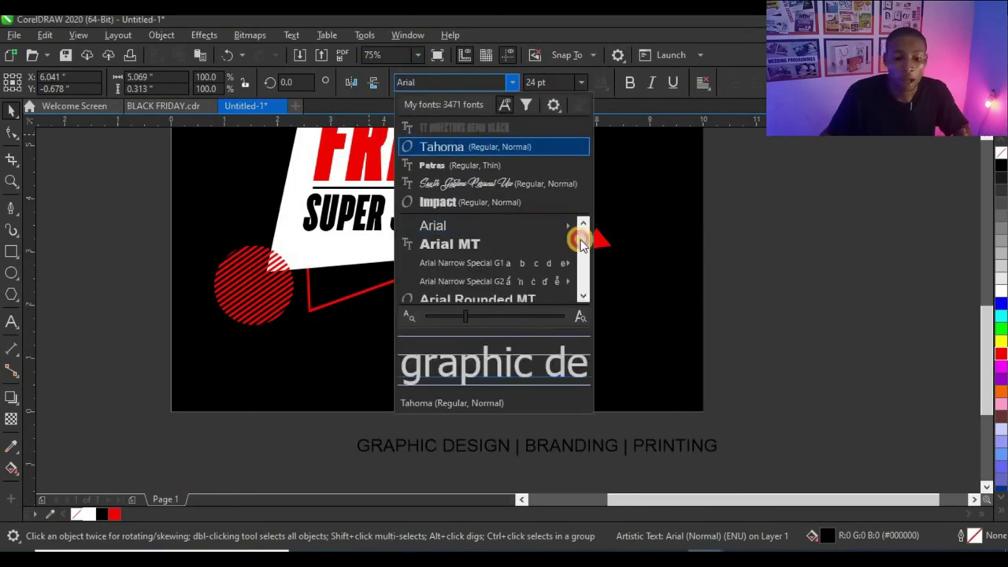
pyautogui.click(442, 146)
pyautogui.moveTo(559, 448); pyautogui.dragTo(482, 341)
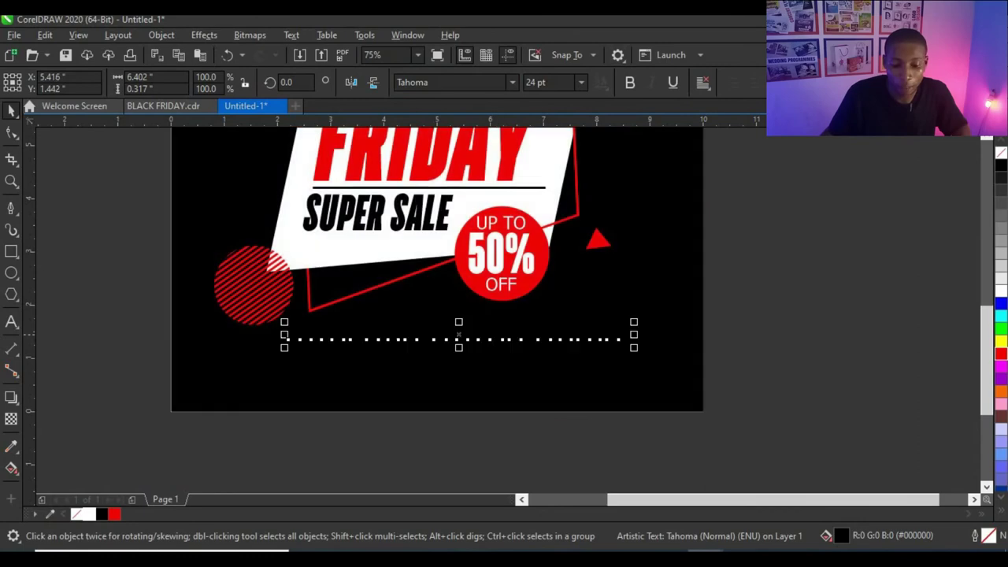
# Step: Fill the services line with white and set its font size to 16 pt
pyautogui.click(1001, 293)
pyautogui.scroll(2, 525, 314)
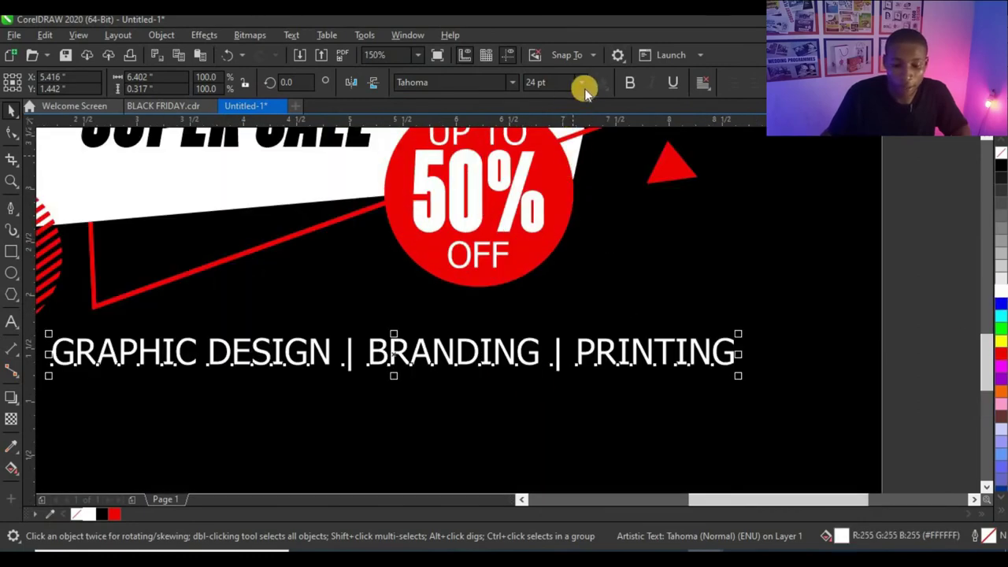
pyautogui.click(585, 84)
pyautogui.click(554, 217)
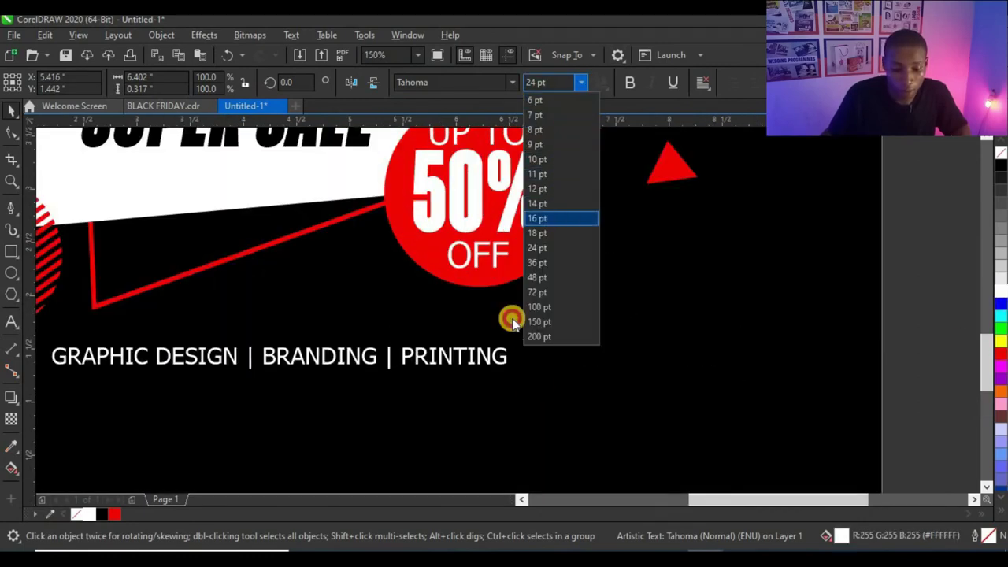
# Step: Shift the services line about half an inch right and slightly down beneath the panel
pyautogui.moveTo(438, 356); pyautogui.dragTo(489, 365)
pyautogui.scroll(-2, 437, 358)
pyautogui.press('Escape')
pyautogui.scroll(-2, 511, 349)
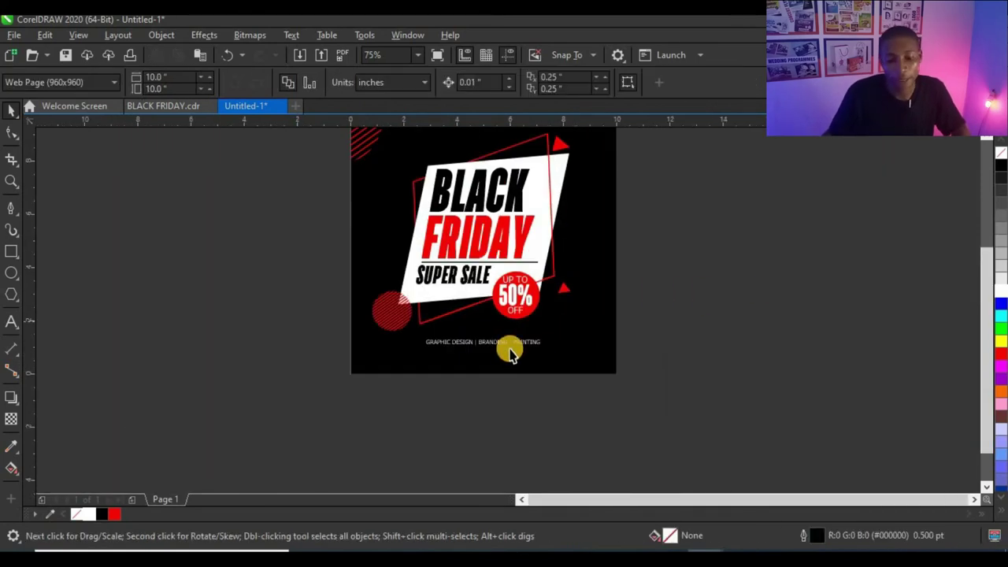
pyautogui.scroll(2, 495, 370)
pyautogui.scroll(2, 504, 367)
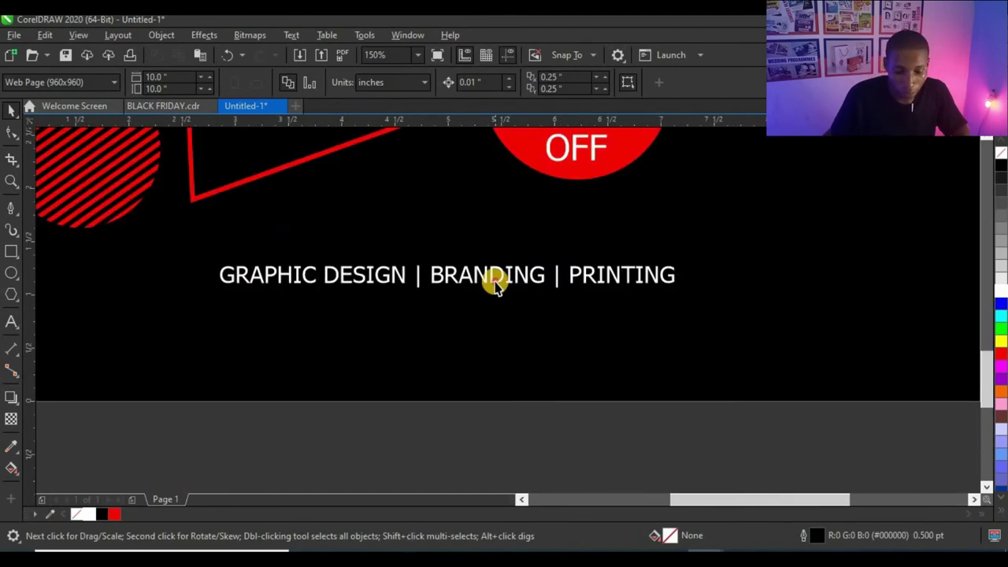
# Step: Copy the services line to the page's lower left at about X 2.597, Y 0.361 inches and replace the copy's text with GET IN TOUCH
pyautogui.click(511, 275)
pyautogui.scroll(-2, 511, 275)
pyautogui.moveTo(511, 275); pyautogui.dragTo(383, 320)
pyautogui.scroll(2, 362, 320)
pyautogui.doubleClick(359, 315)
pyautogui.hotkey('ctrl', 'a')
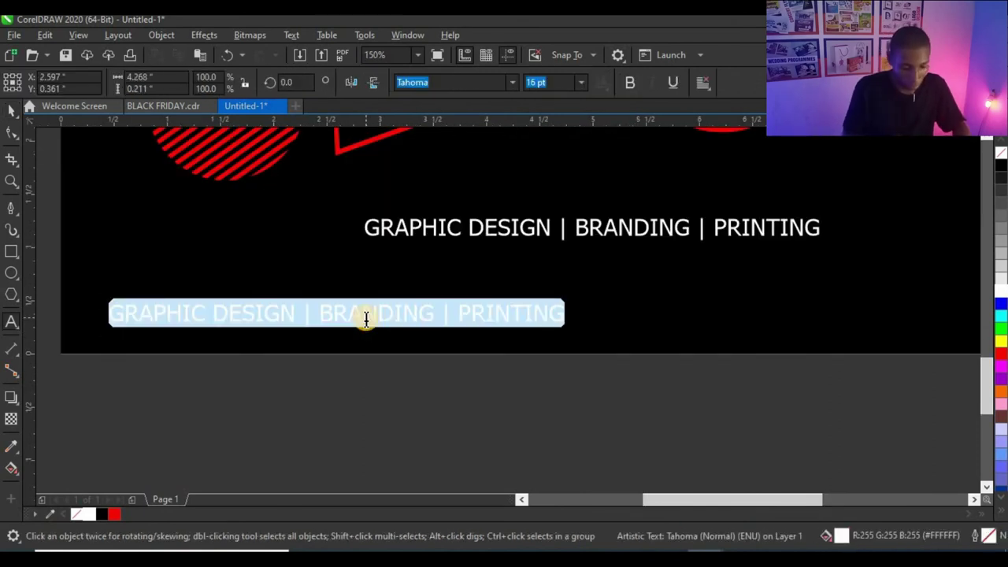
pyautogui.write('GET IN TOUCH')
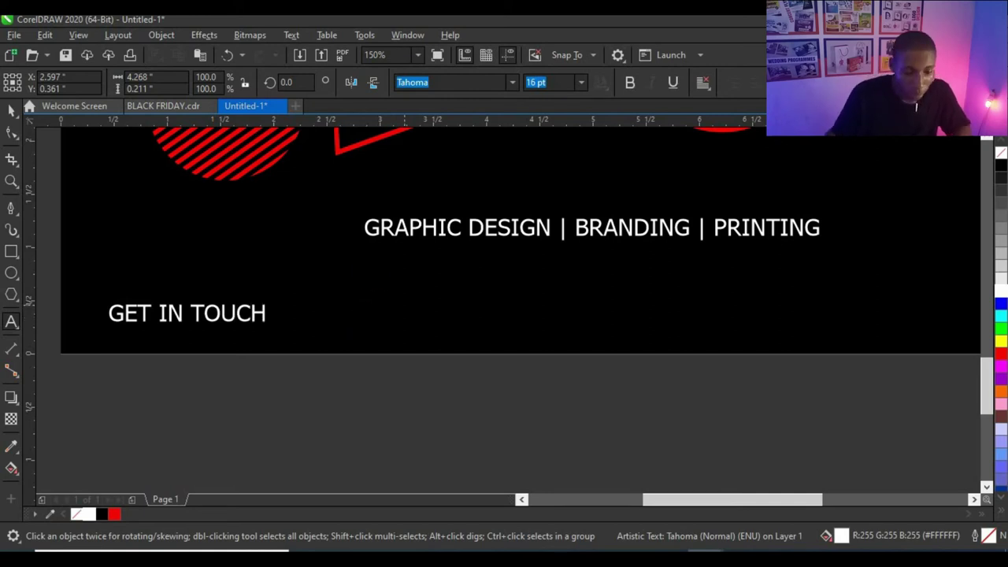
pyautogui.click(12, 110)
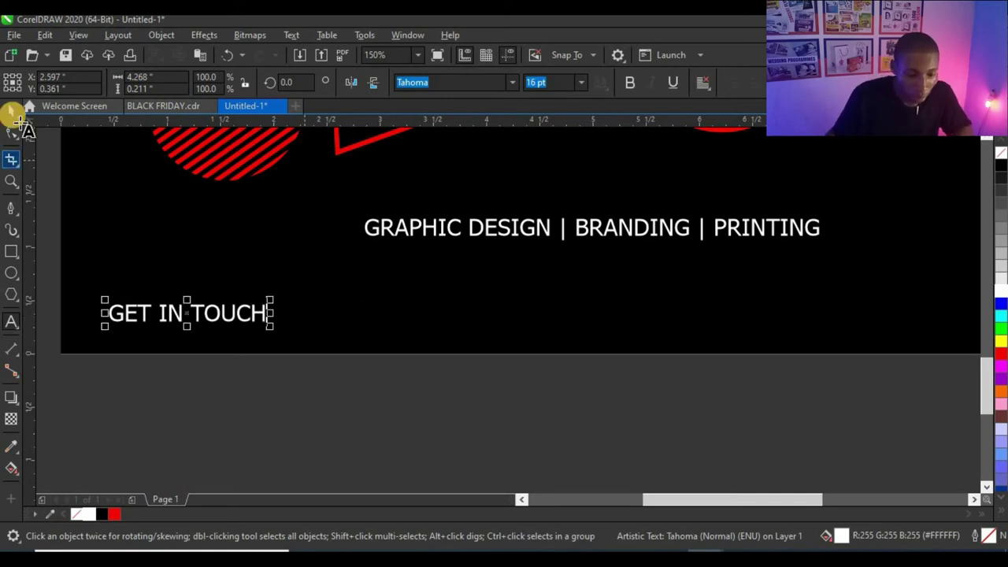
# Step: Shift GET IN TOUCH slightly right and append a vertical bar and the contact phone number
pyautogui.moveTo(254, 314); pyautogui.dragTo(281, 313)
pyautogui.press('F8')
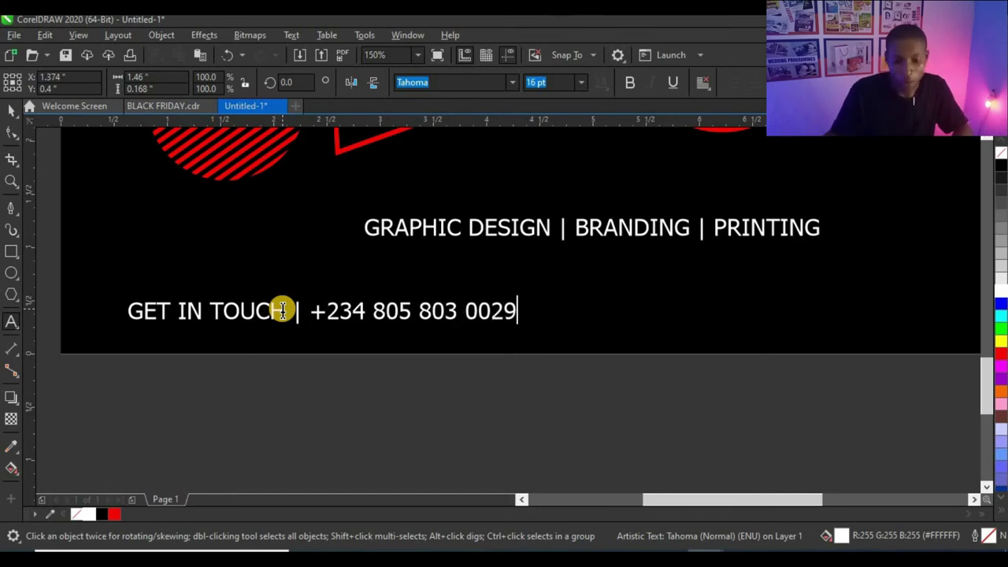
pyautogui.press('Escape')
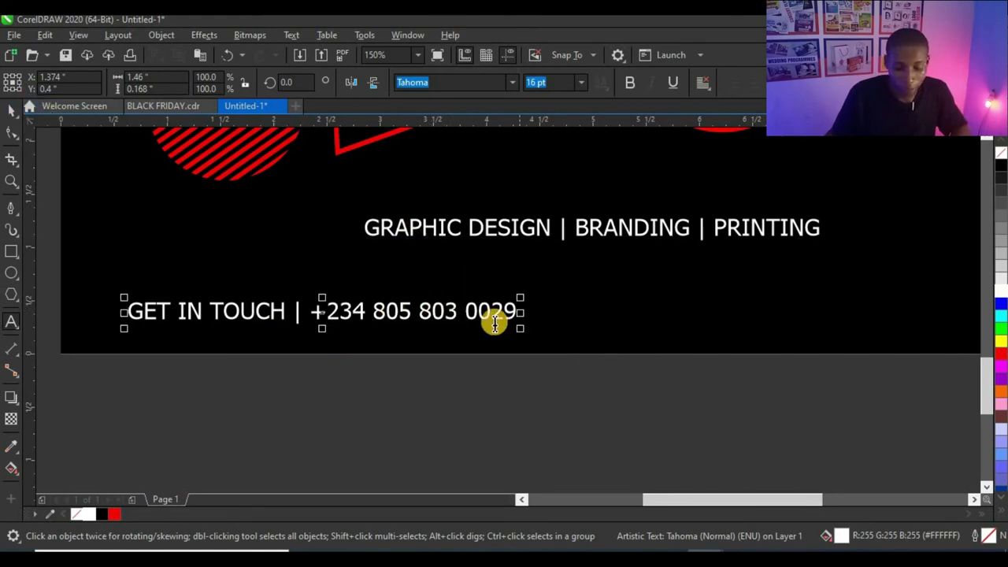
pyautogui.click(9, 112)
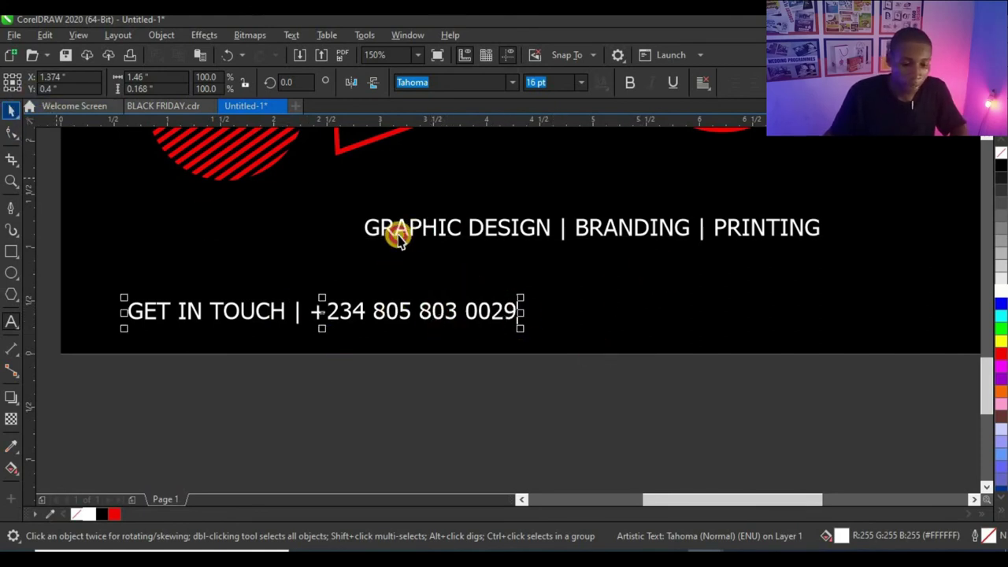
# Step: Append a long row of forward slashes followed by TAC APPLY to the contact line
pyautogui.scroll(-3, 284, 308)
pyautogui.scroll(3, 315, 304)
pyautogui.click(325, 376)
pyautogui.scroll(-3, 325, 376)
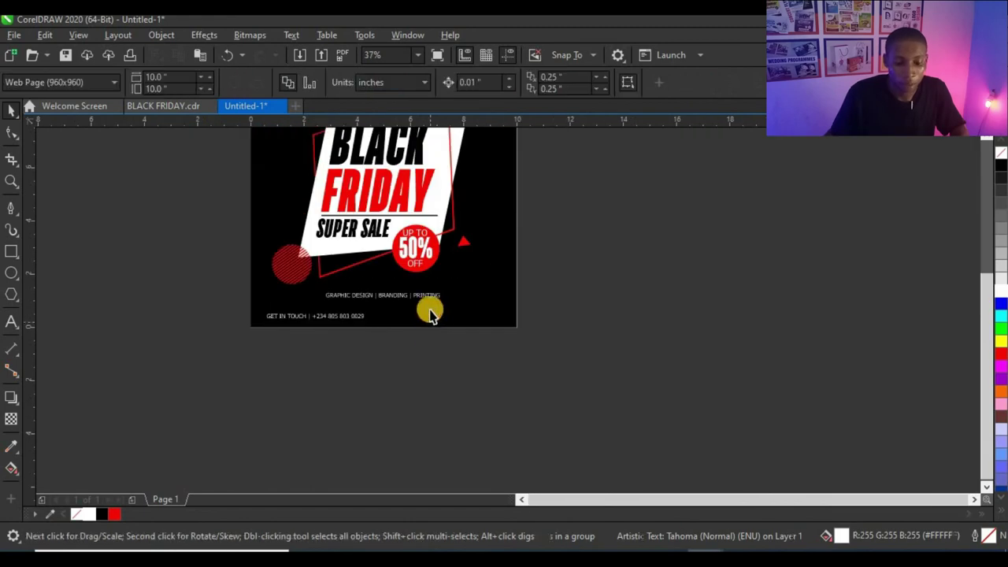
pyautogui.scroll(2, 427, 308)
pyautogui.doubleClick(297, 320)
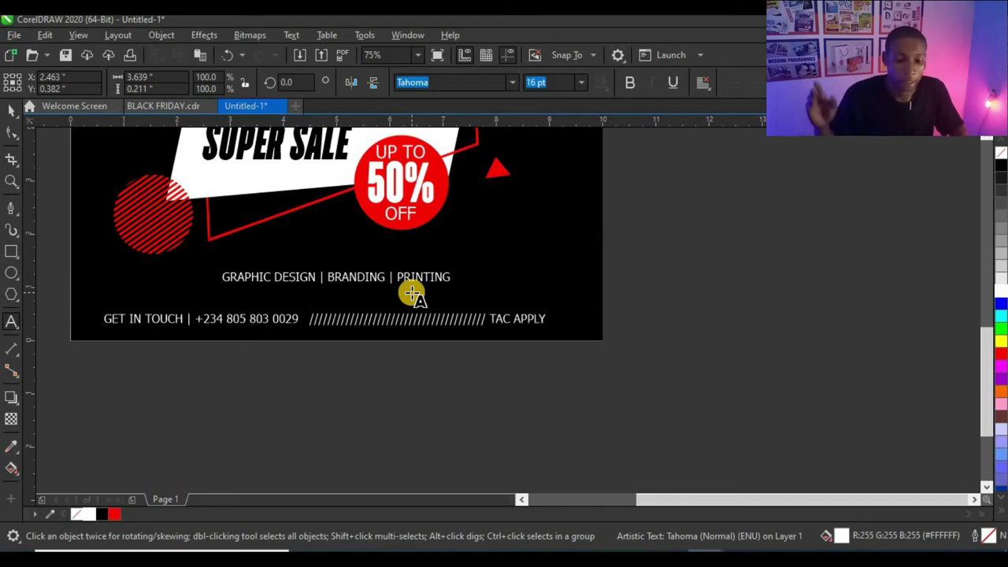
pyautogui.click(12, 111)
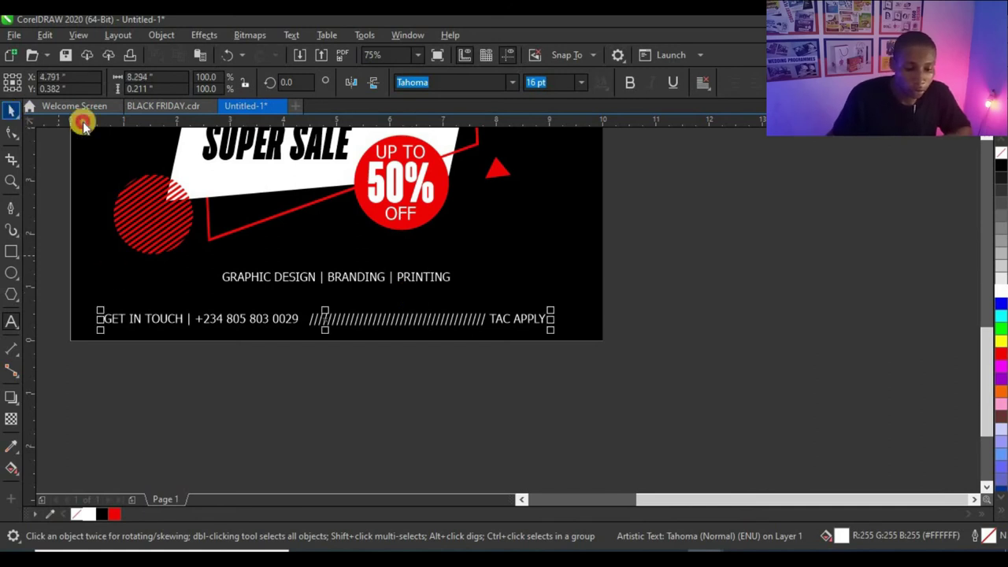
# Step: Centre the contact line horizontally on the page and move it up to about Y 0.493 inches
pyautogui.keyDown('shift'); pyautogui.click(603, 283); pyautogui.keyUp('shift')
pyautogui.press('c')
pyautogui.click(469, 319)
pyautogui.moveTo(469, 319)
pyautogui.mouseDown()
pyautogui.moveTo(427, 331)
pyautogui.moveTo(449, 333)
pyautogui.moveTo(450, 315)
pyautogui.mouseUp()
pyautogui.scroll(2, 450, 315)
pyautogui.click(450, 309)
pyautogui.click(748, 375)
pyautogui.click(749, 376)
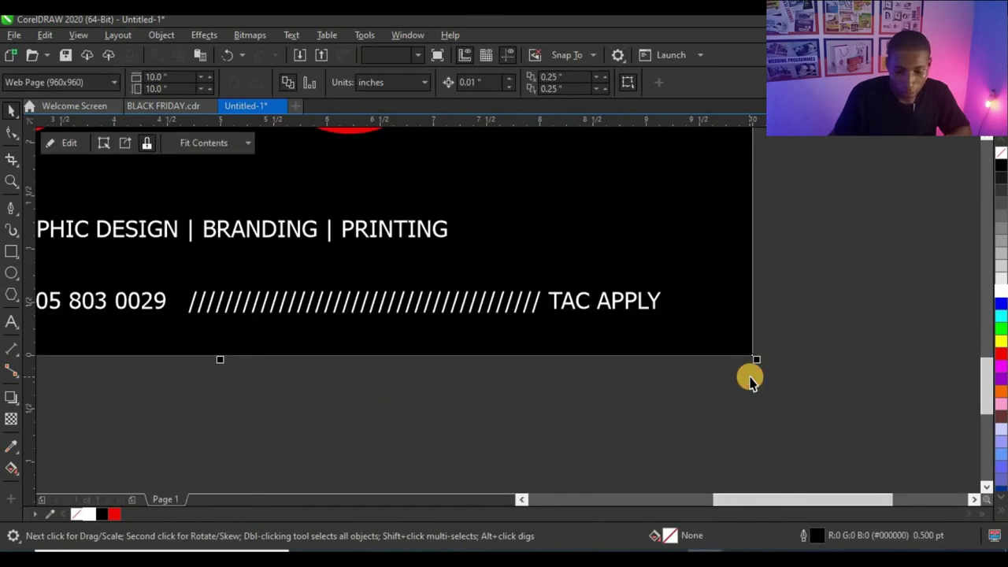
# Step: Colour only the row of forward slashes in the contact line red
pyautogui.doubleClick(193, 301)
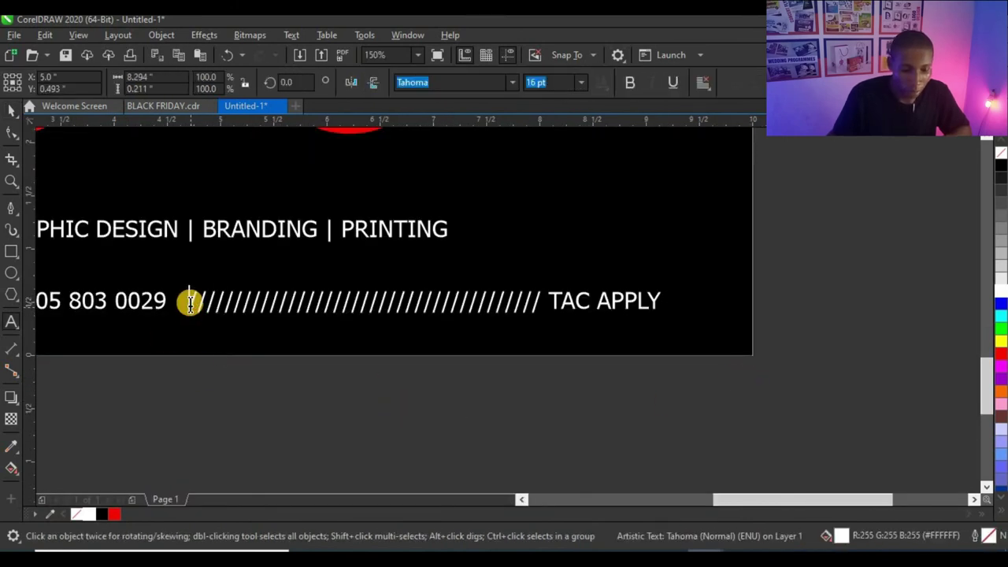
pyautogui.moveTo(192, 301); pyautogui.dragTo(281, 301)
pyautogui.moveTo(443, 296); pyautogui.dragTo(542, 297)
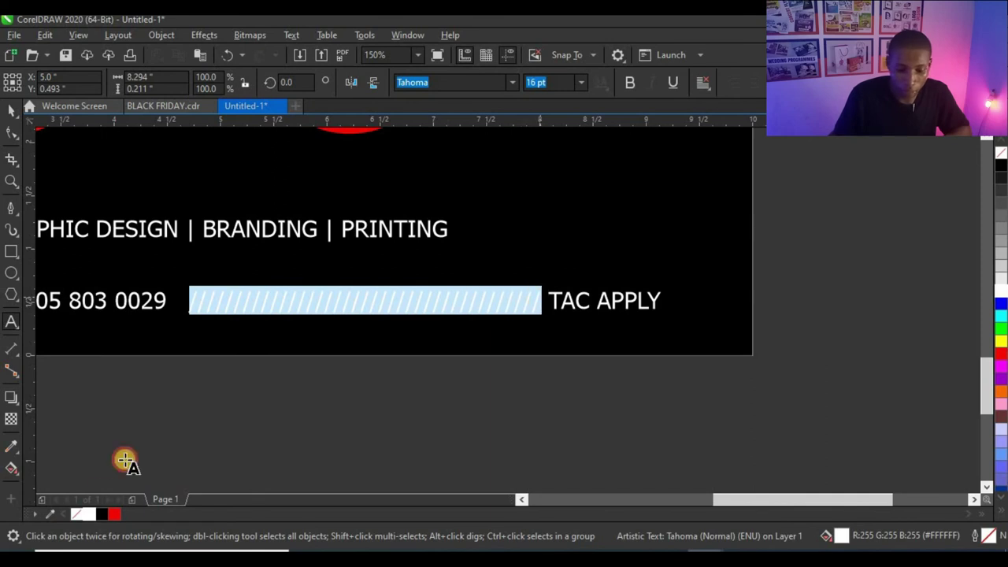
pyautogui.click(116, 514)
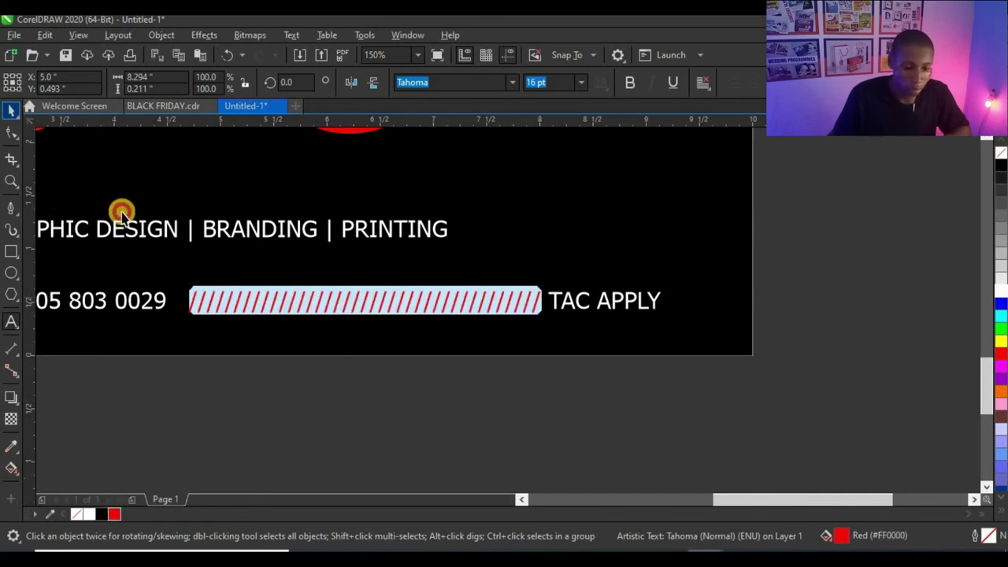
pyautogui.click(444, 389)
# Step: Draw a rectangle about 1.472 × 1.612 inches hanging from the page's top edge, beside the striped corner circle
pyautogui.scroll(-5, 601, 355)
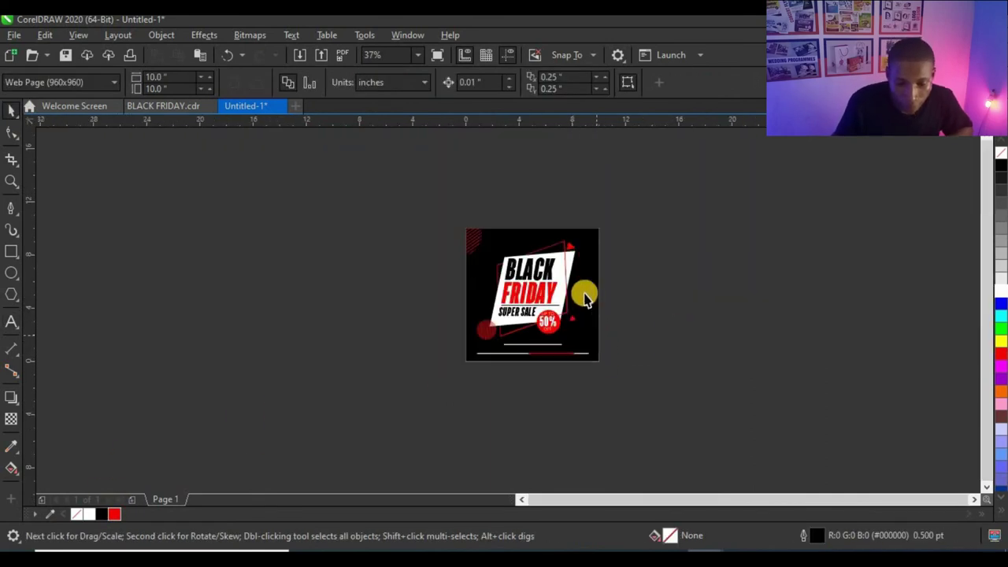
pyautogui.scroll(5, 562, 352)
pyautogui.scroll(-4, 562, 344)
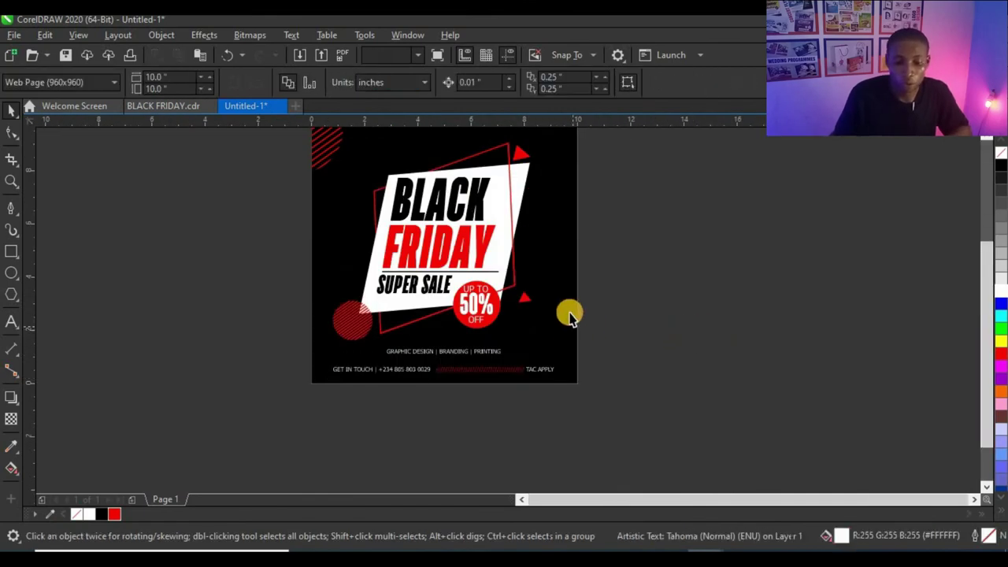
pyautogui.scroll(-1, 565, 299)
pyautogui.scroll(2, 560, 281)
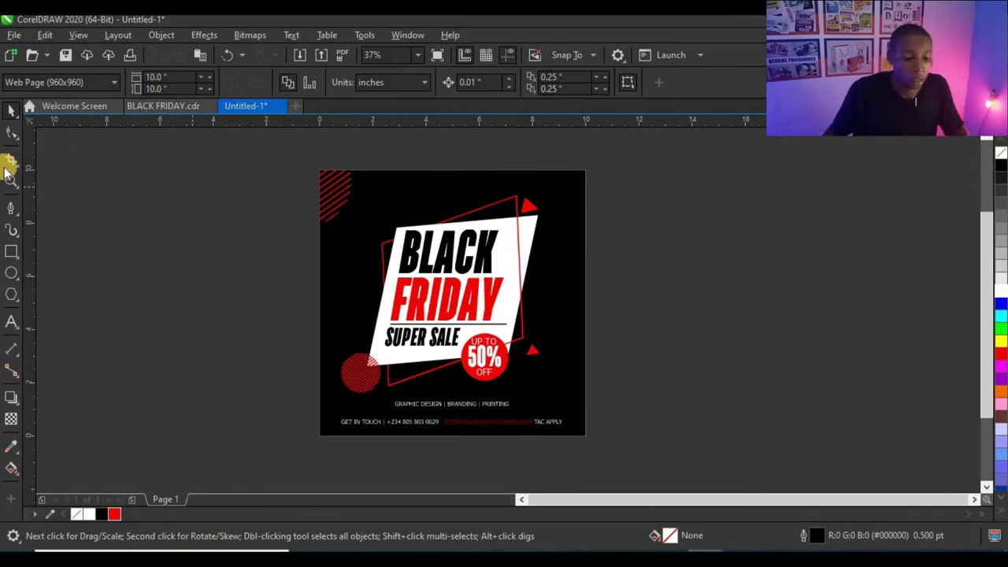
pyautogui.click(12, 250)
pyautogui.moveTo(363, 170); pyautogui.dragTo(404, 212)
# Step: Round the new rectangle's two lower corners to about 0.549 inches
pyautogui.click(12, 132)
pyautogui.scroll(4, 416, 212)
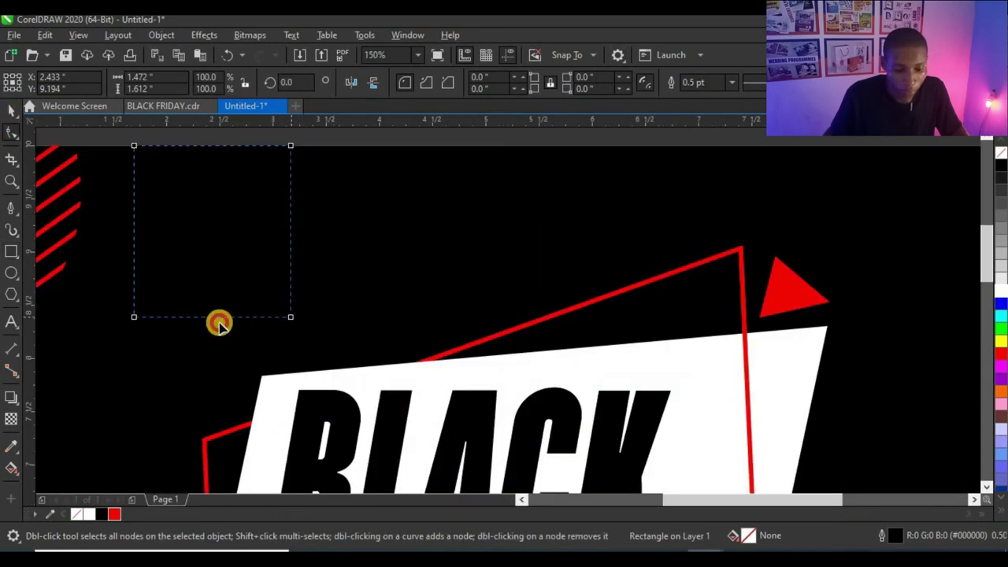
pyautogui.moveTo(134, 319); pyautogui.dragTo(142, 252)
pyautogui.click(6, 111)
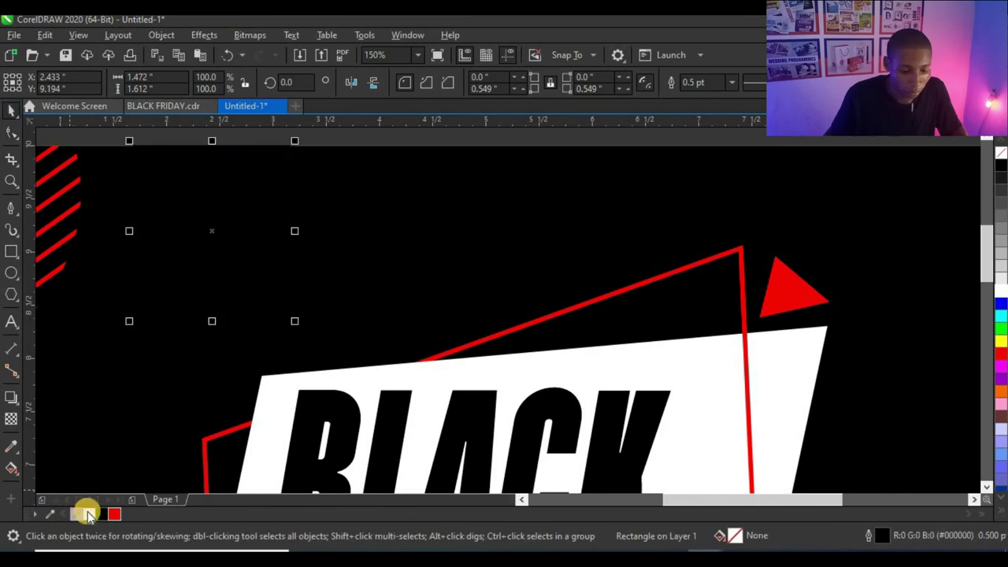
# Step: Fill the rounded rectangle with white and remove its outline
pyautogui.click(89, 513)
pyautogui.rightClick(76, 513)
pyautogui.scroll(-4, 412, 267)
pyautogui.scroll(2, 289, 282)
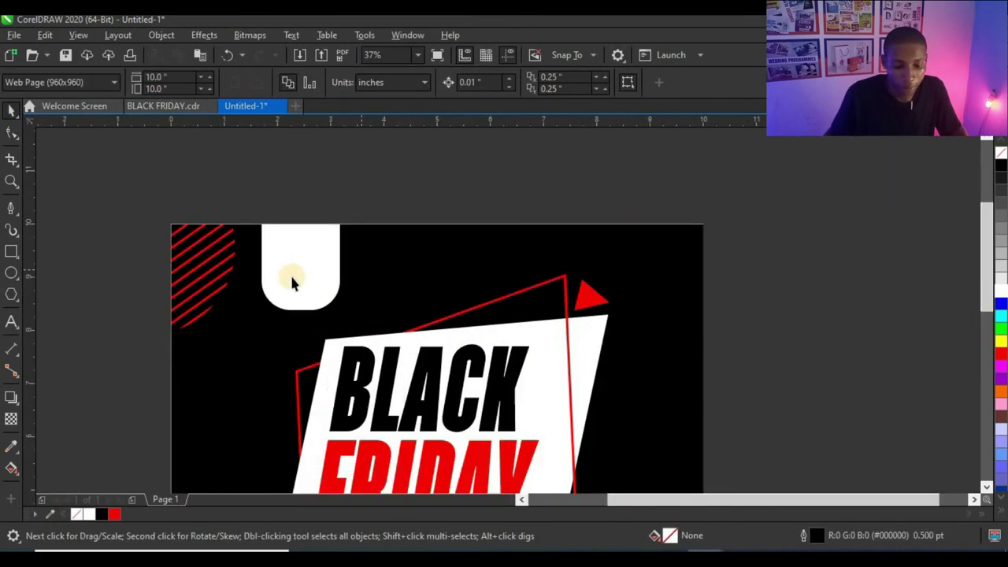
# Step: Scale the white tab down to about 1.242 × 1.36 inches and shift it slightly right along the page's top edge
pyautogui.moveTo(337, 314); pyautogui.dragTo(321, 297)
pyautogui.scroll(-4, 391, 267)
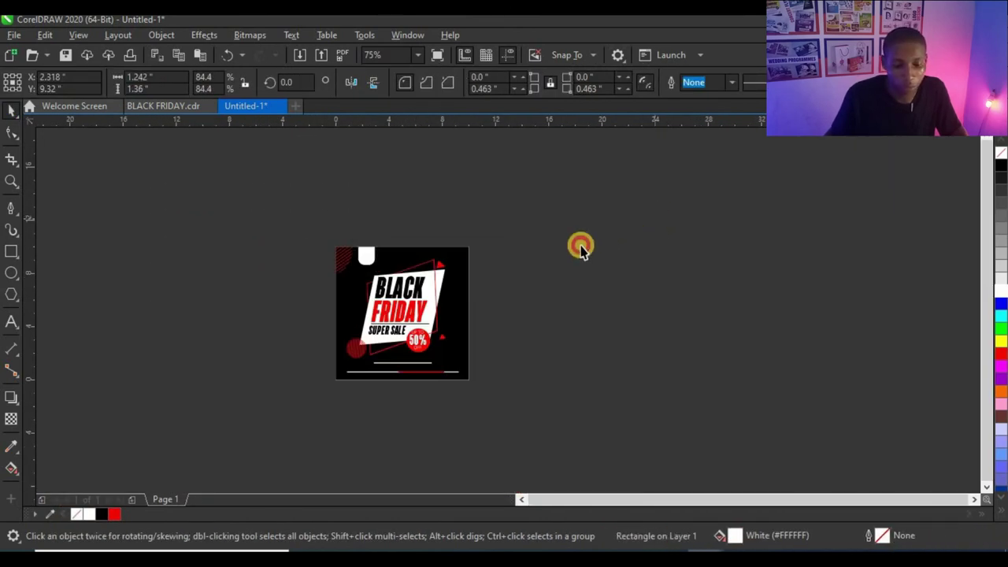
pyautogui.click(581, 243)
pyautogui.scroll(2, 398, 252)
pyautogui.click(299, 263)
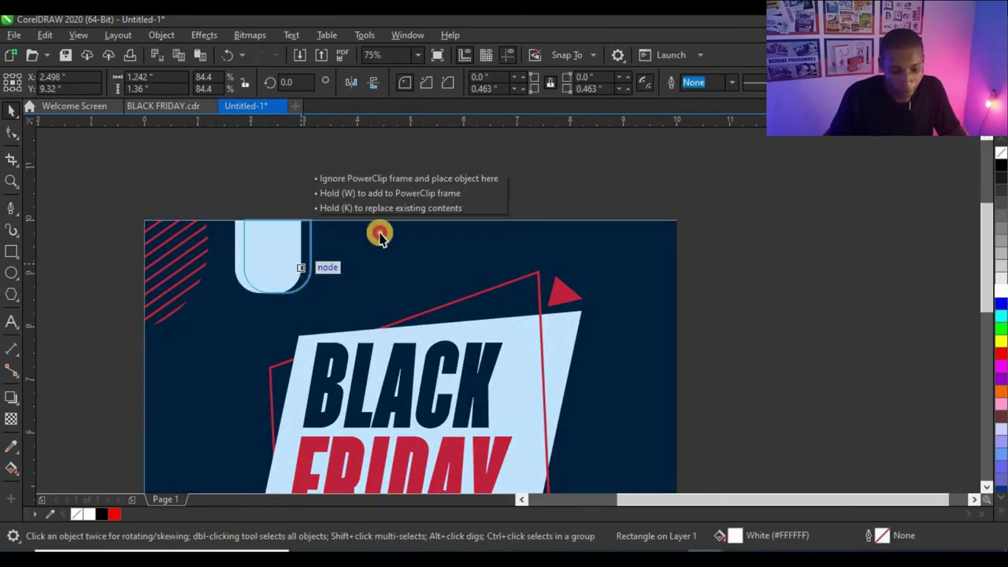
pyautogui.scroll(-4, 386, 229)
pyautogui.click(490, 268)
pyautogui.scroll(2, 343, 262)
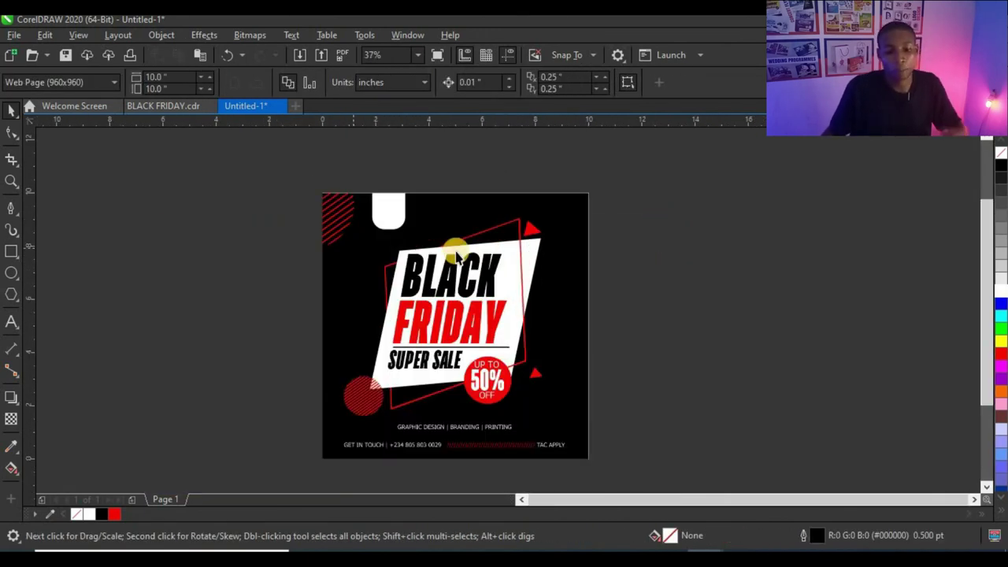
# Step: Bring the blue logo image from the desktop into the drawing and fit it on the white tab at about 0.713 × 0.878 inches
pyautogui.press('super+d')
pyautogui.moveTo(967, 411); pyautogui.dragTo(743, 258)
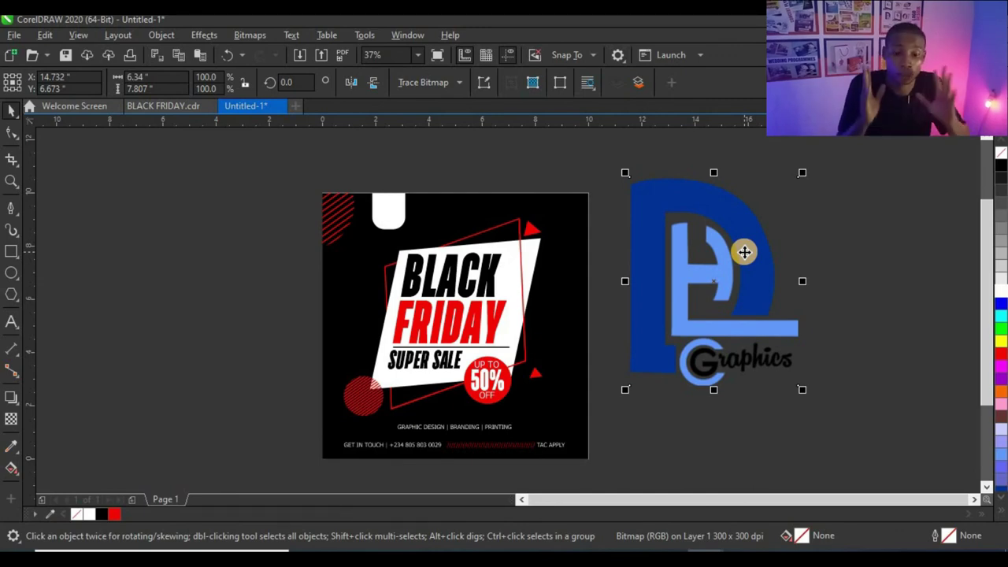
pyautogui.moveTo(804, 391); pyautogui.dragTo(414, 225)
pyautogui.scroll(4, 382, 213)
pyautogui.moveTo(419, 189); pyautogui.dragTo(431, 185)
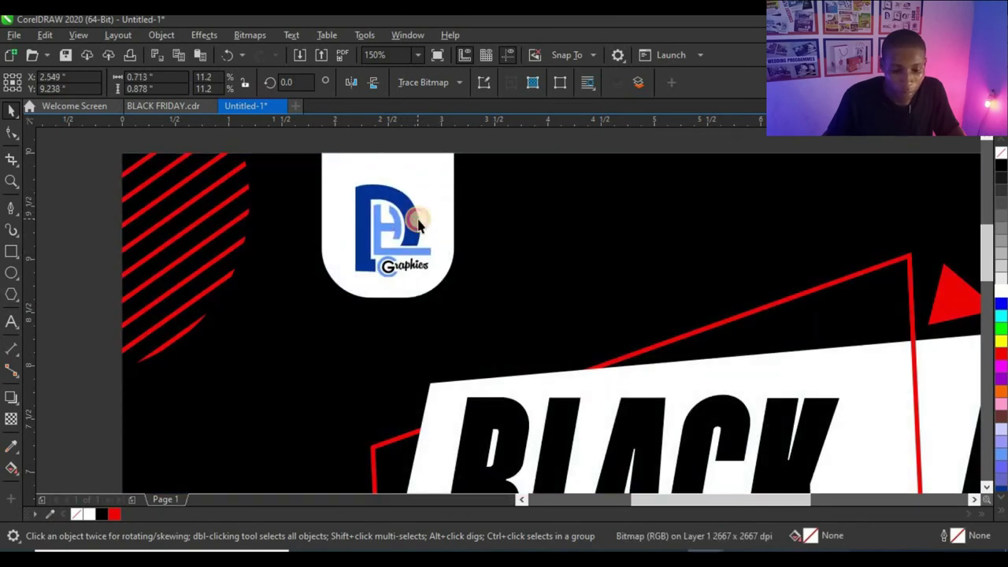
pyautogui.scroll(-5, 418, 226)
pyautogui.press('Escape')
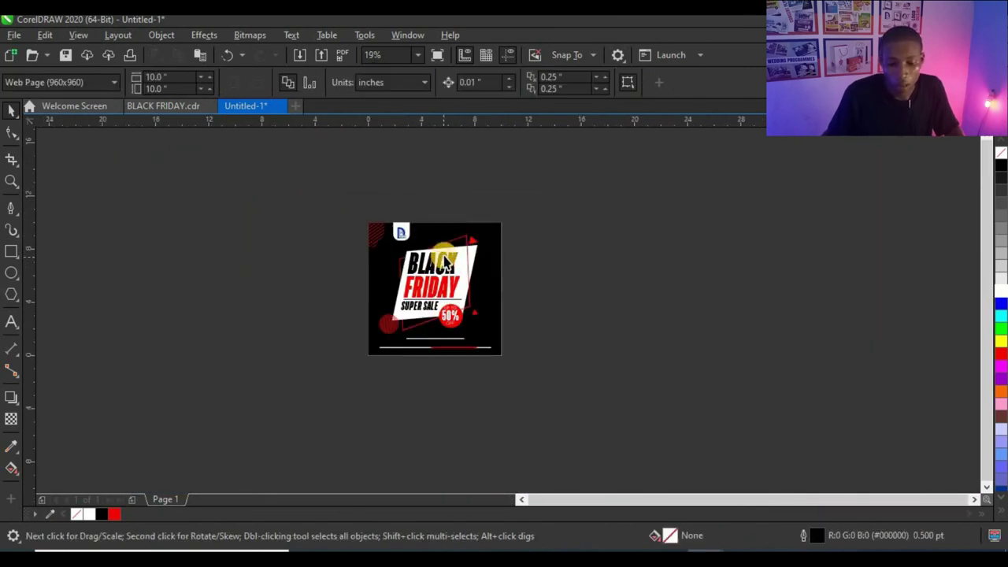
# Step: Fit the whole page in the view and examine the finished design in a full-screen preview
pyautogui.scroll(2, 445, 264)
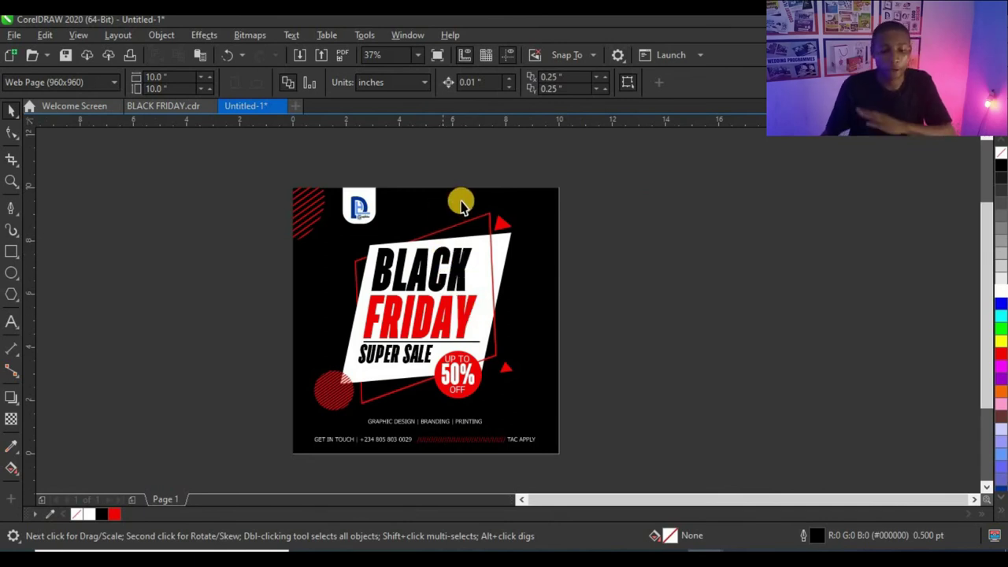
pyautogui.moveTo(653, 153); pyautogui.dragTo(268, 457)
pyautogui.moveTo(497, 373)
pyautogui.mouseDown()
pyautogui.moveTo(497, 343)
pyautogui.moveTo(497, 373)
pyautogui.mouseUp()
pyautogui.press('Escape')
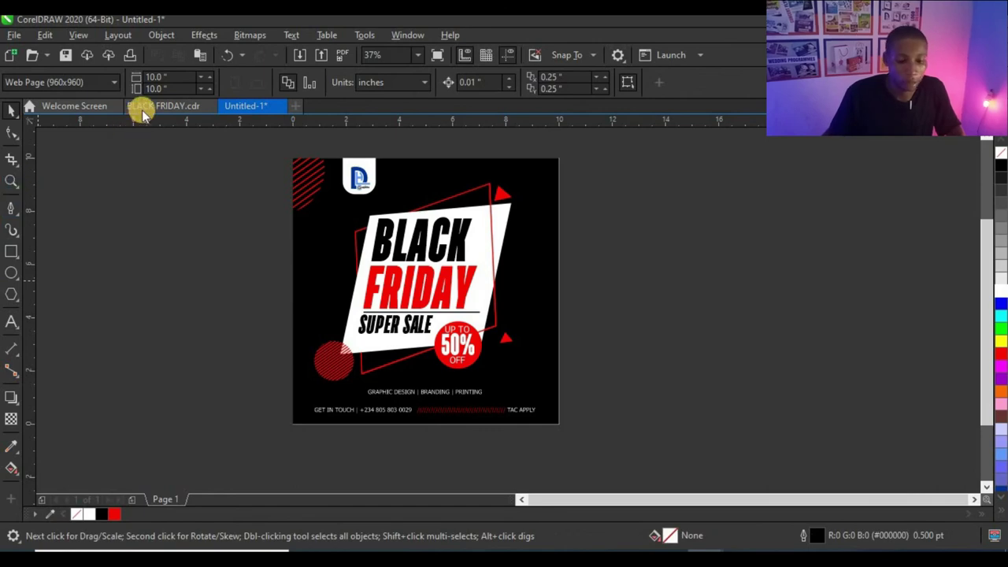
pyautogui.press('z')
pyautogui.click(148, 82)
pyautogui.press('space')
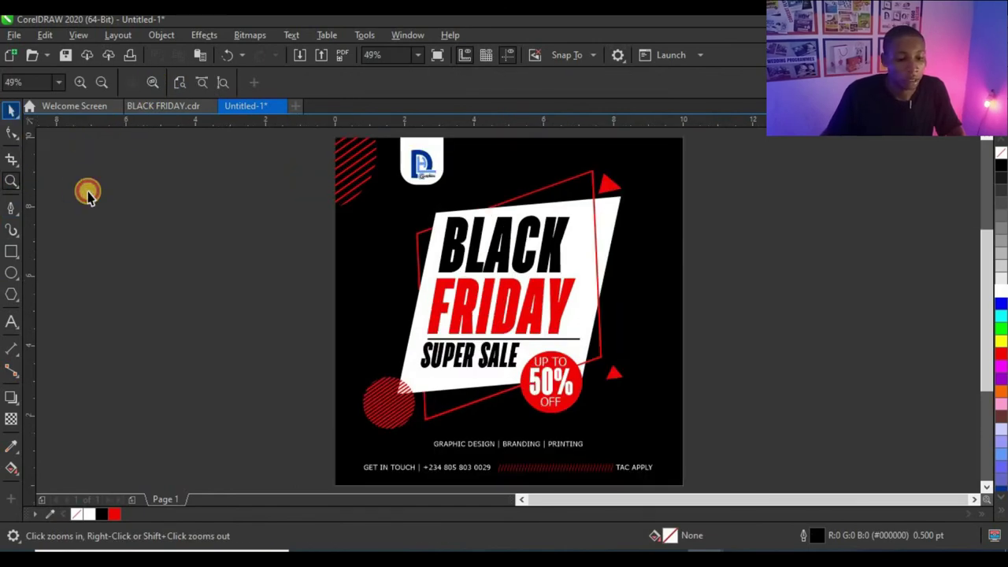
pyautogui.rightClick(116, 198)
pyautogui.click(119, 203)
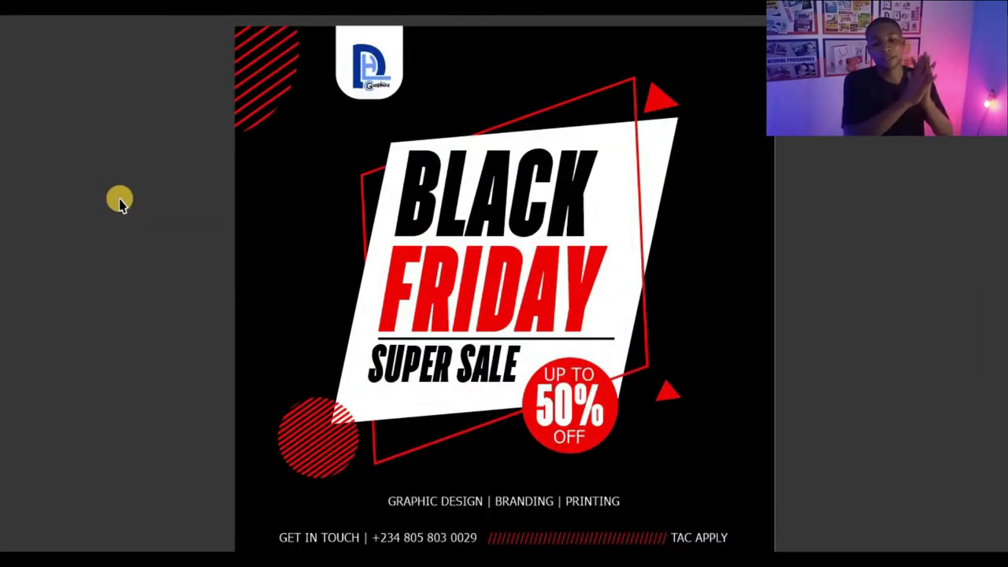